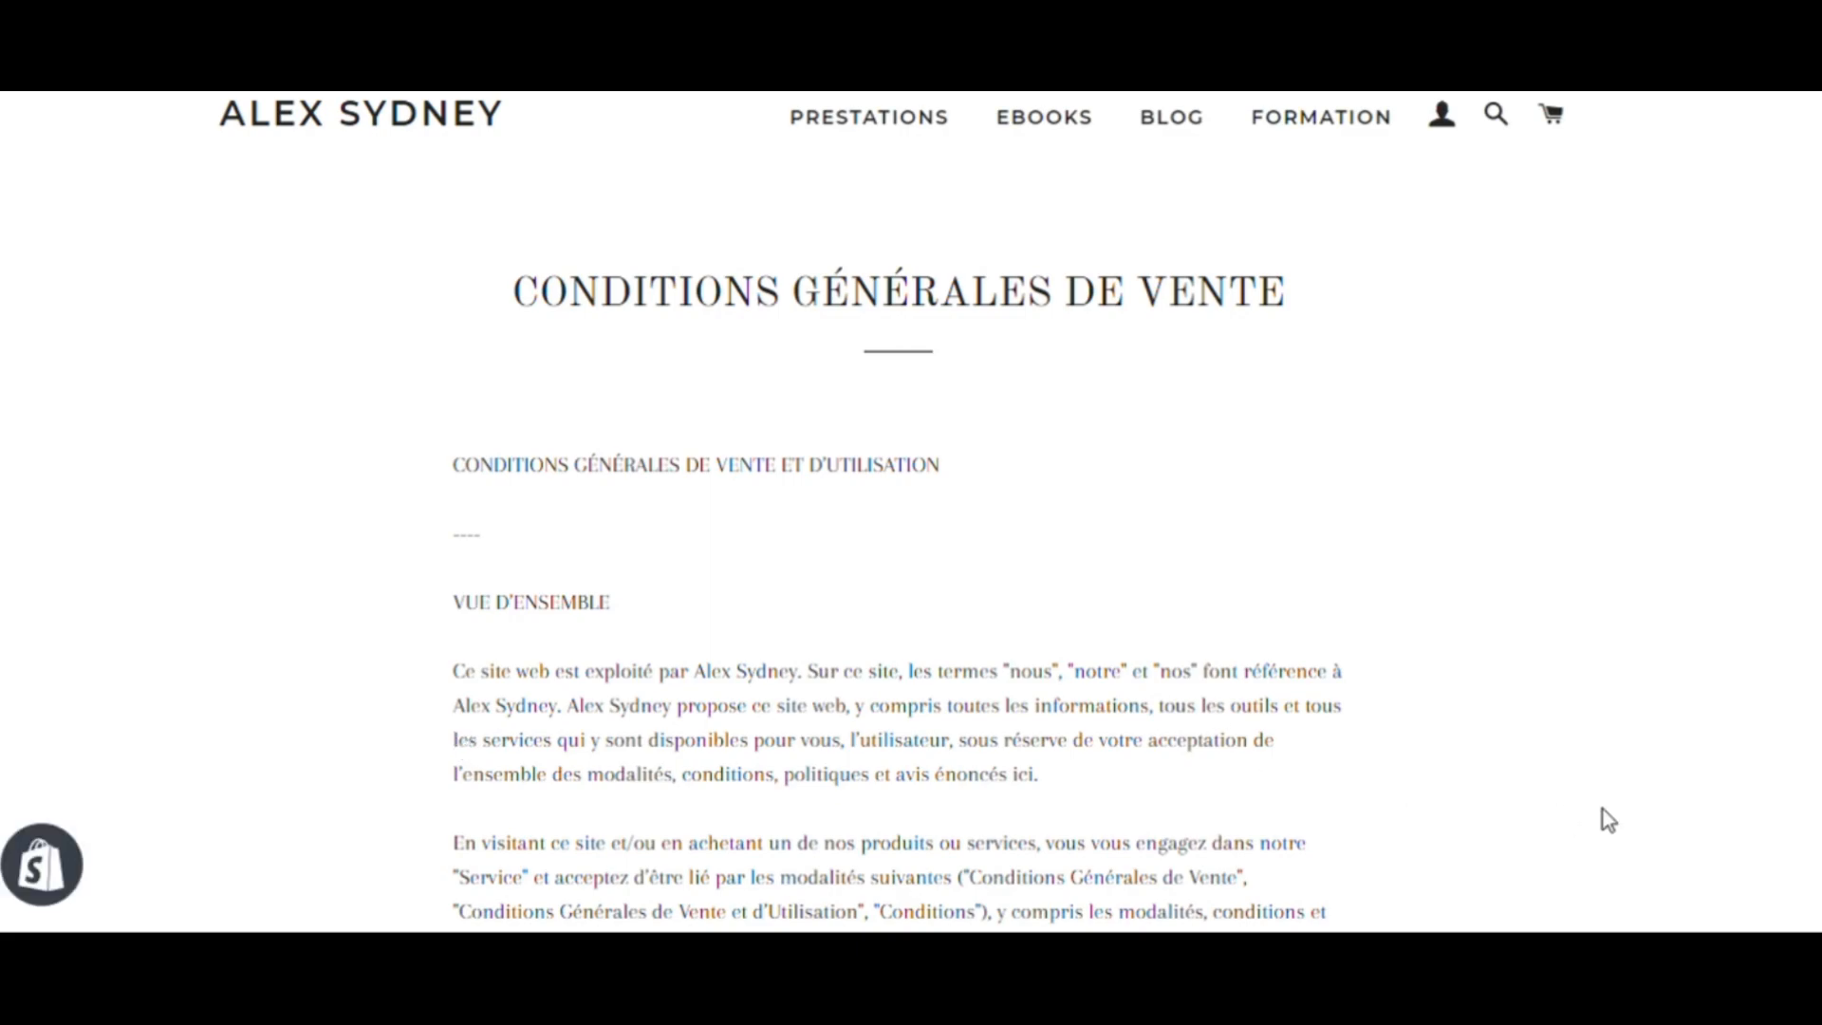
- Scroll to the contact section at the end of the terms of sale page and highlight its e-mail address
scroll(1600, 816, down, 15)
scroll(1602, 810, down, 20)
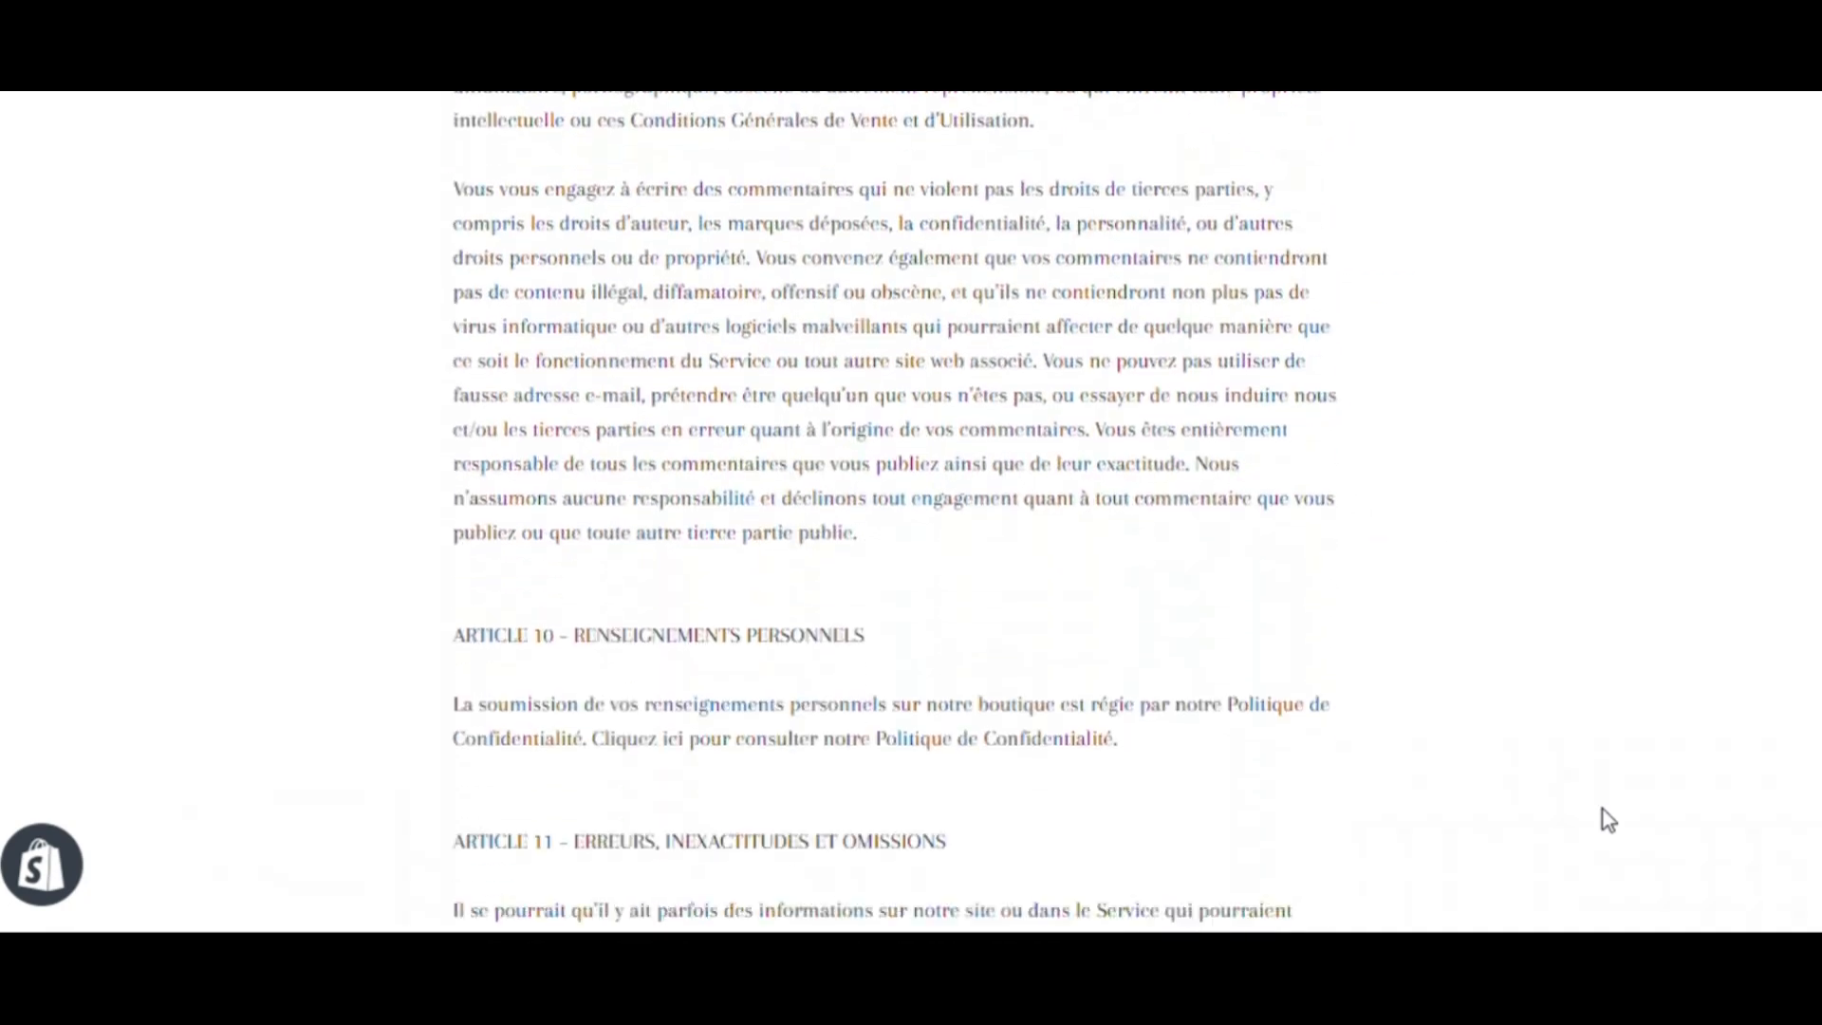
scroll(1607, 820, down, 8)
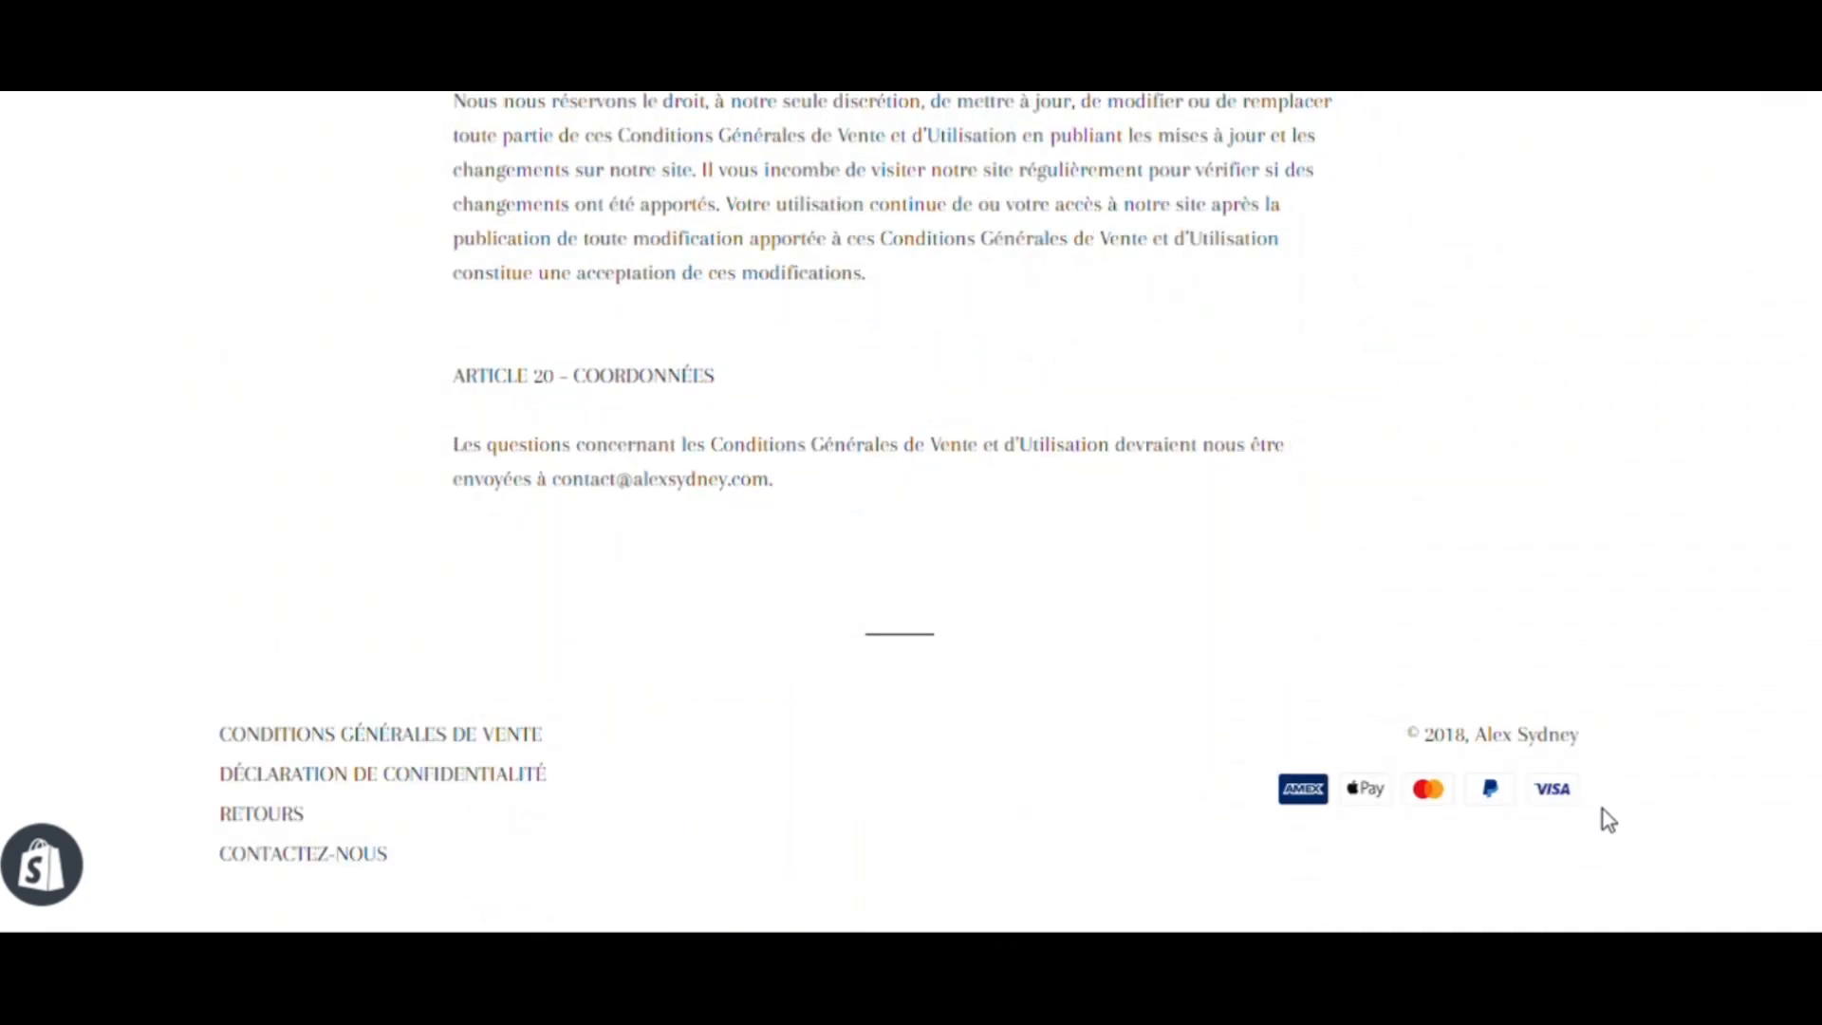
drag(771, 484, 567, 487)
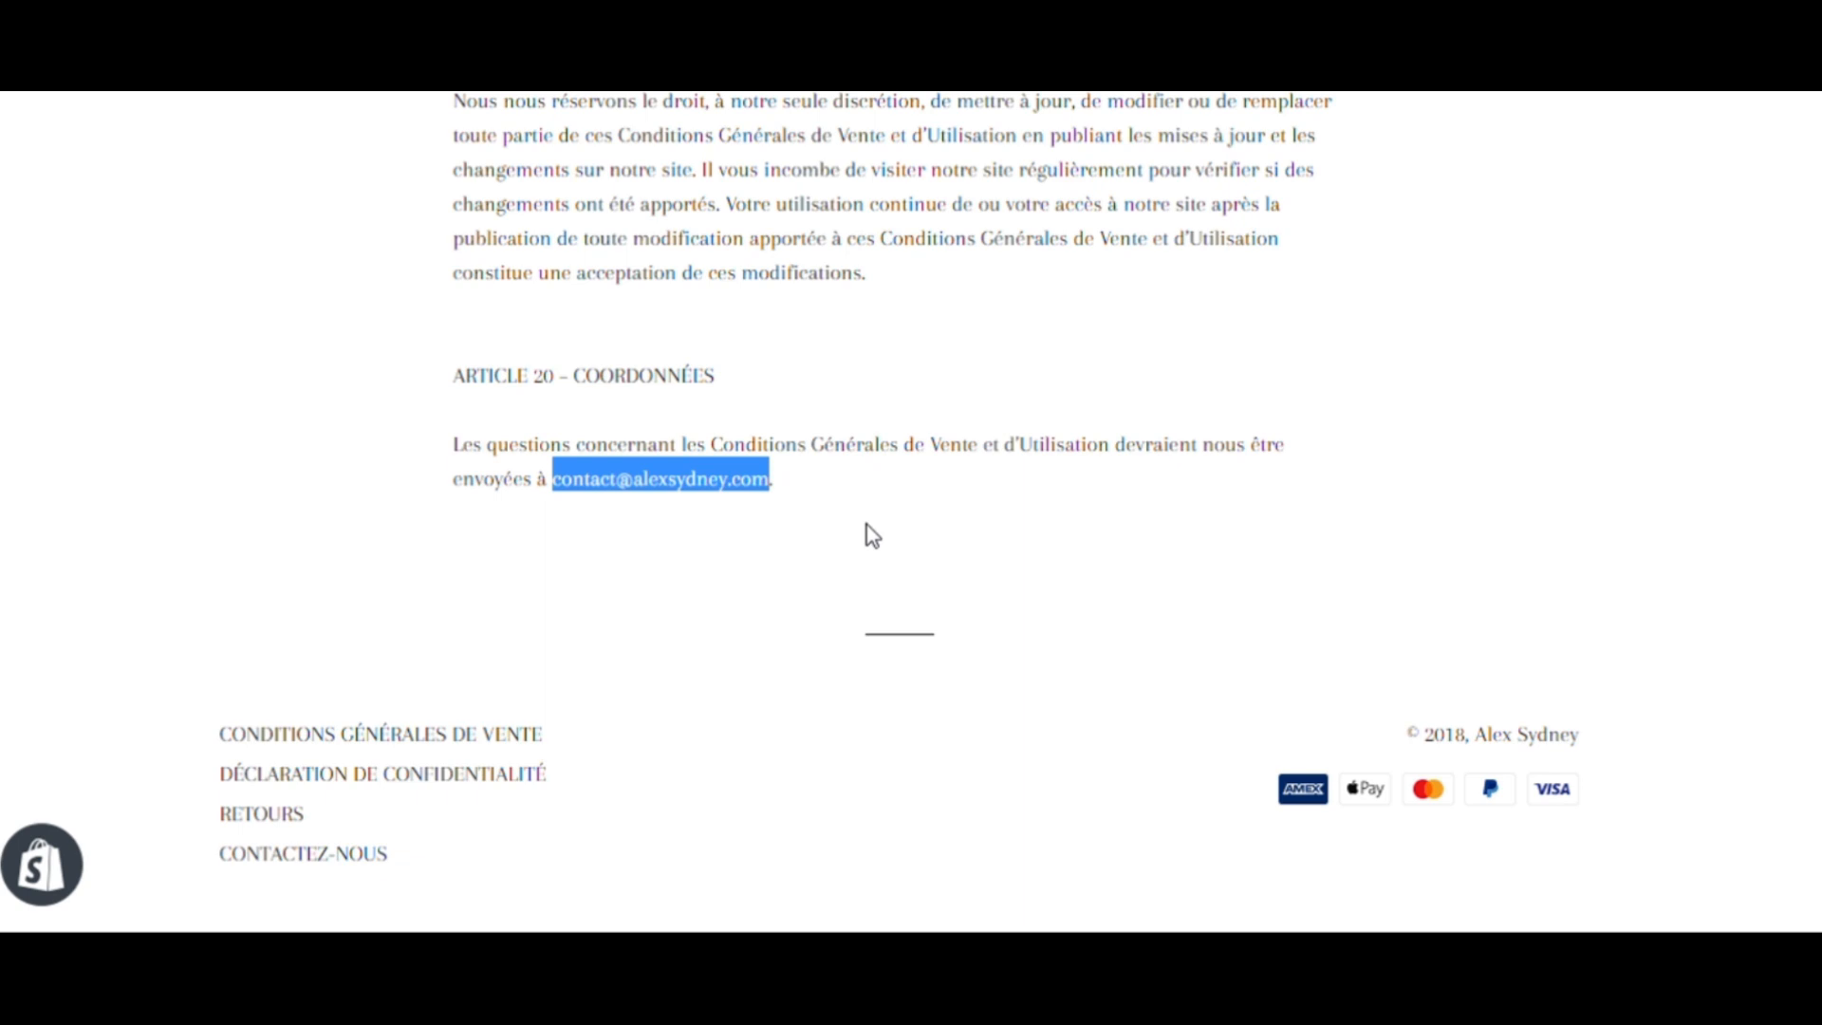
click(644, 486)
drag(644, 486, 782, 494)
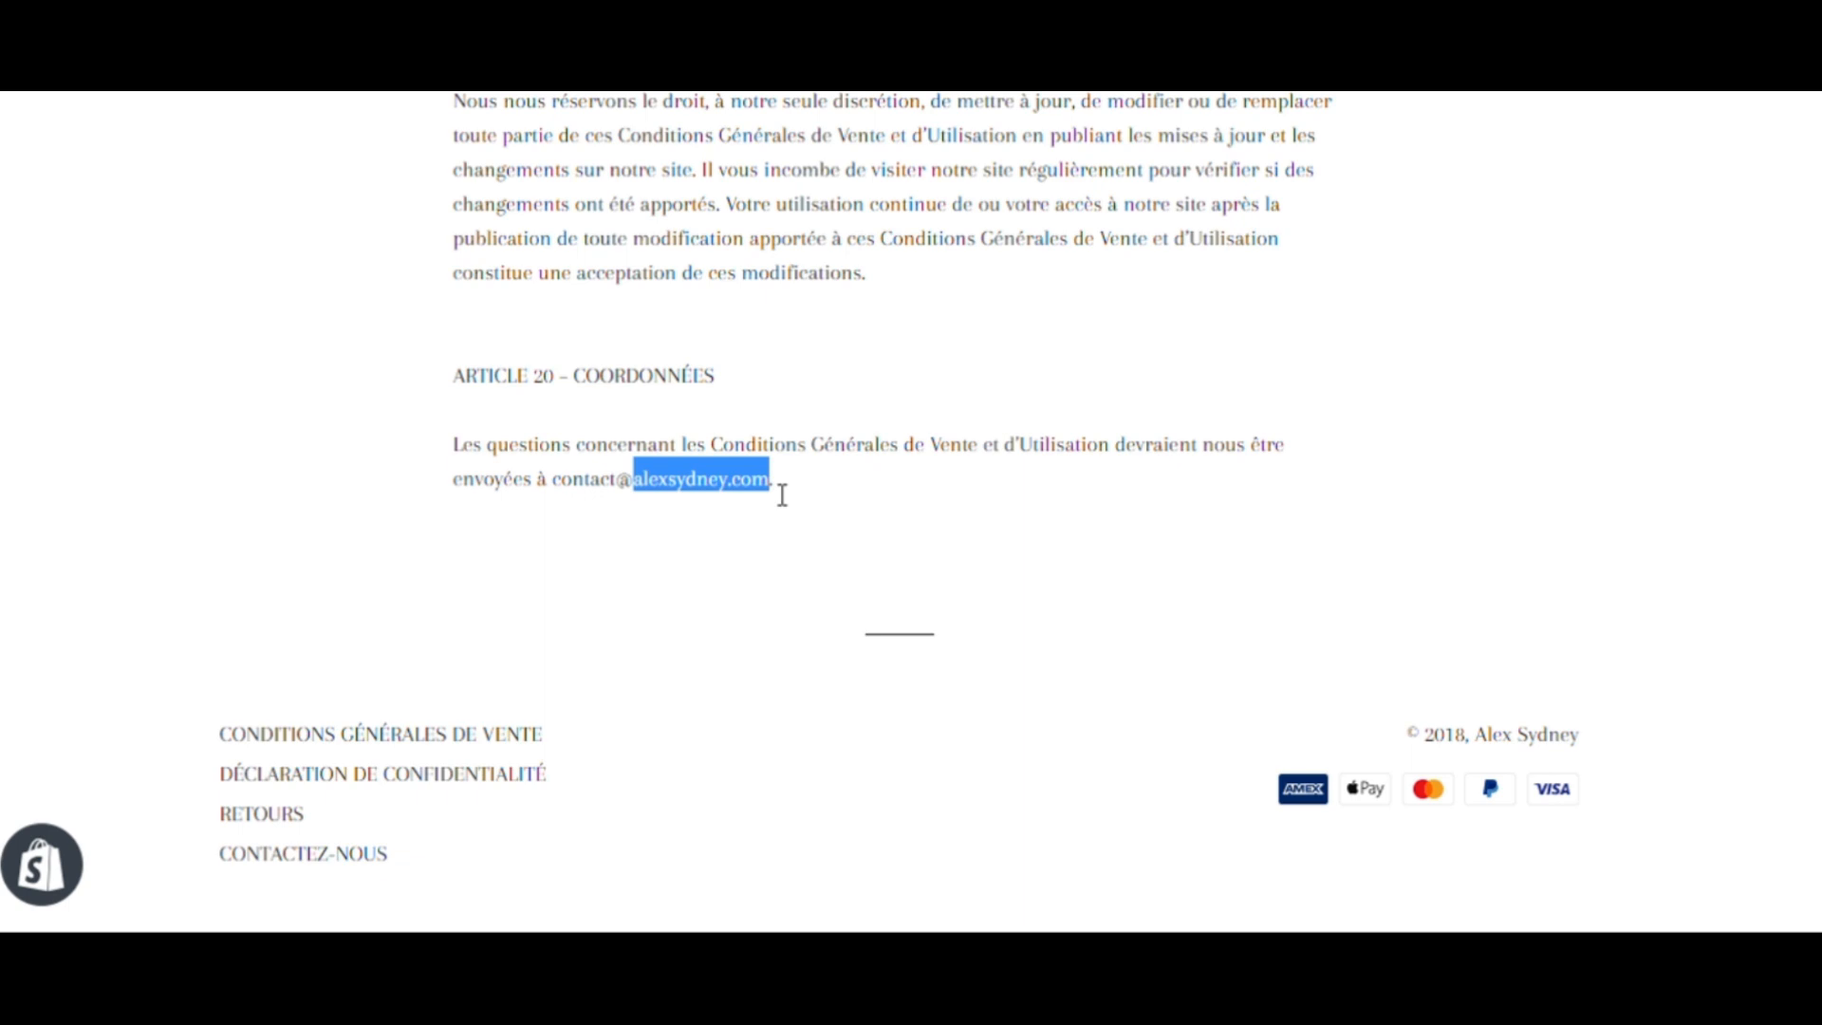
drag(559, 488, 625, 492)
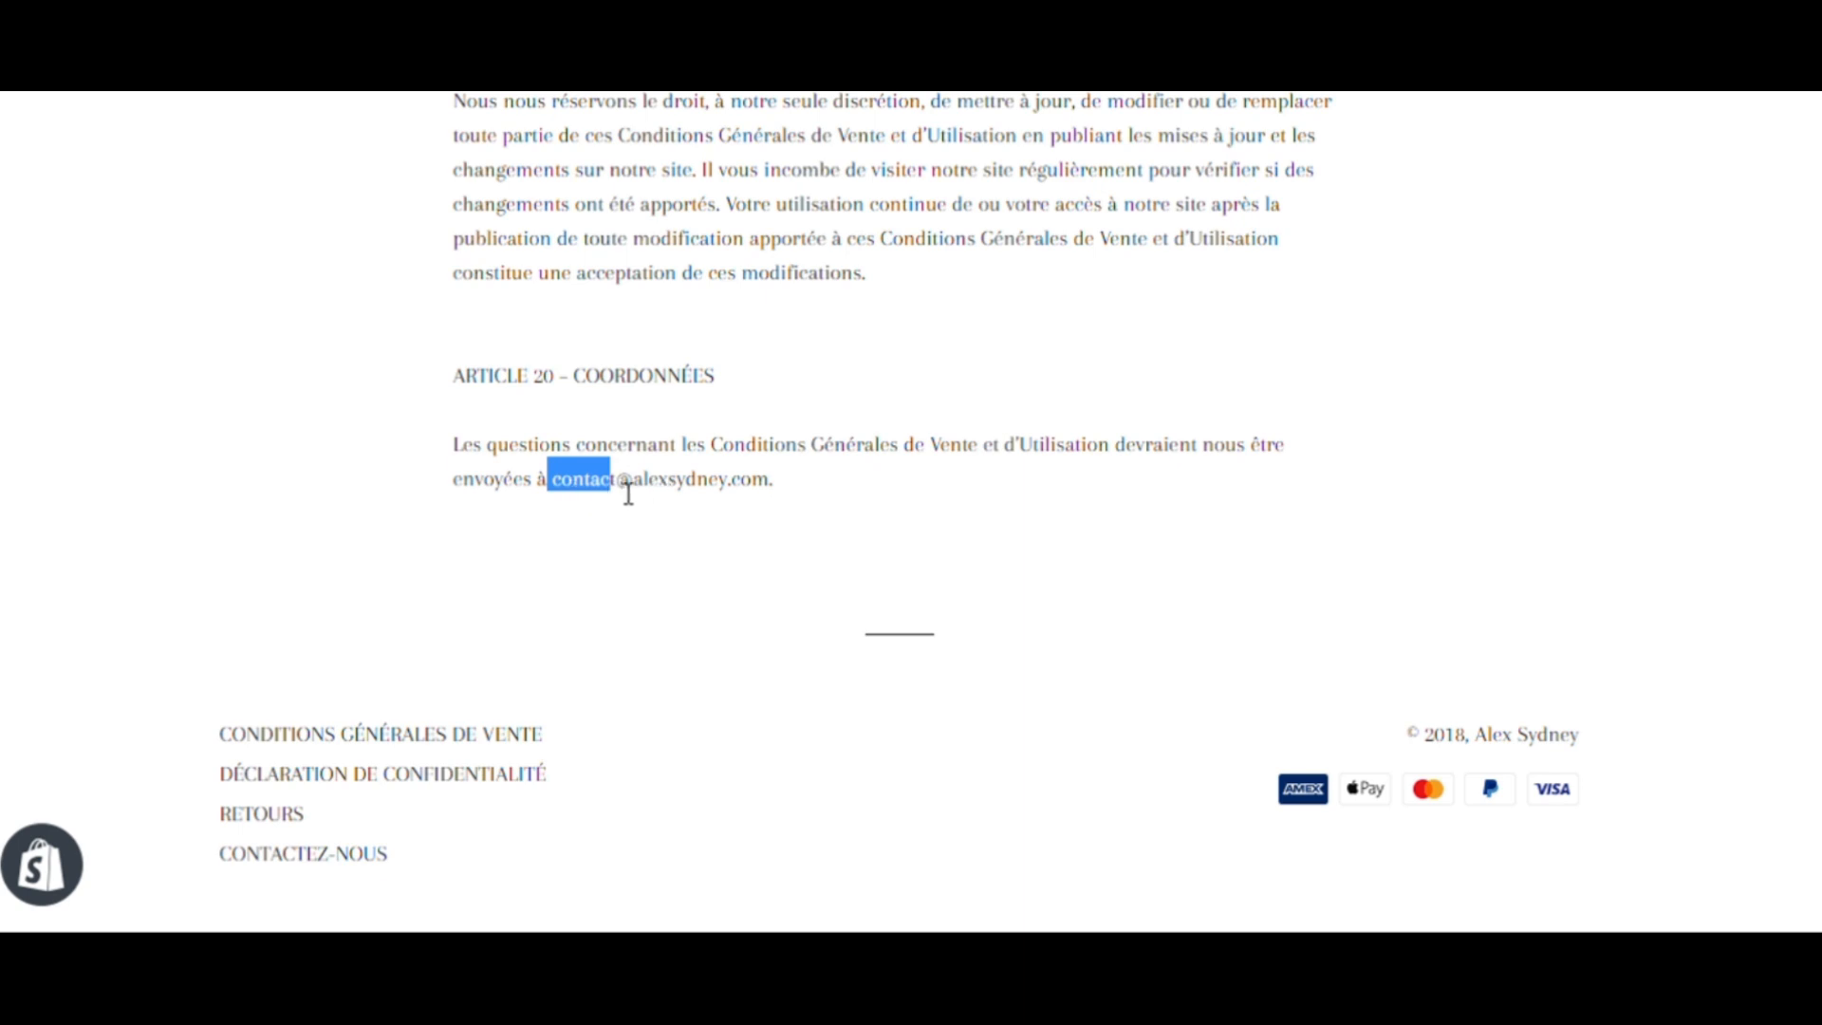
drag(634, 484, 805, 471)
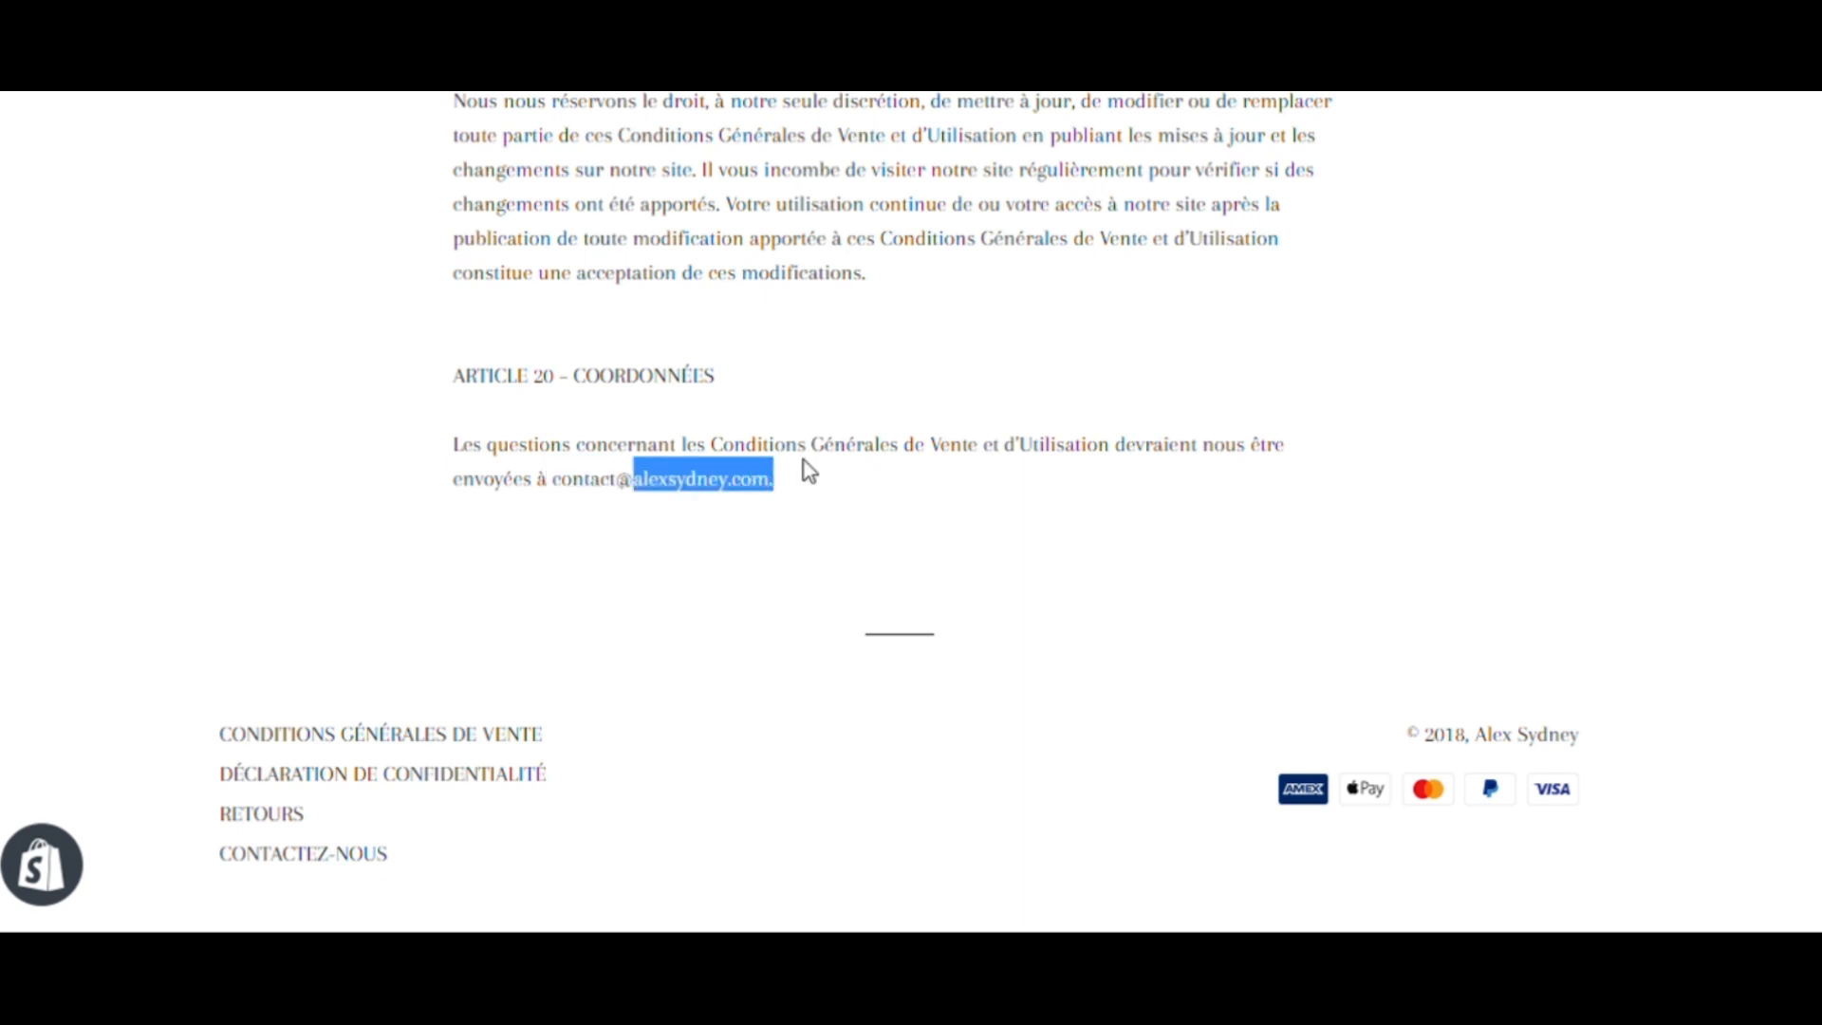
click(804, 460)
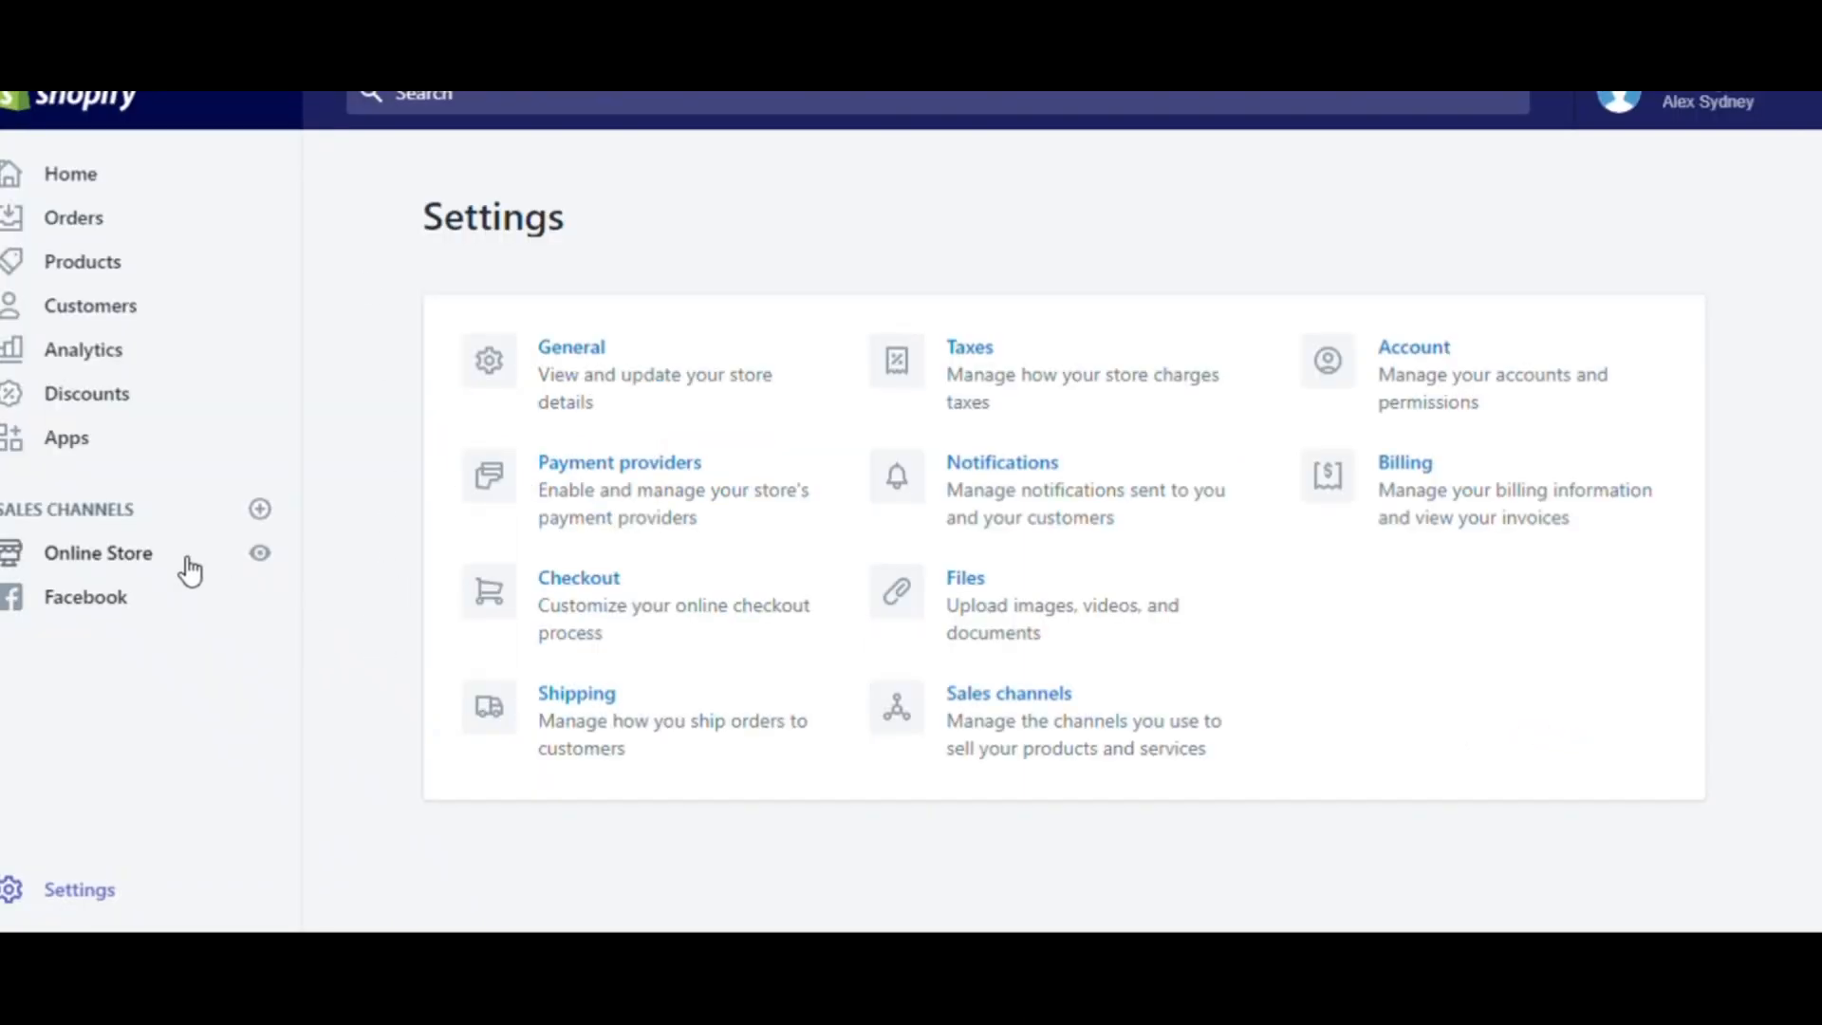
click(135, 564)
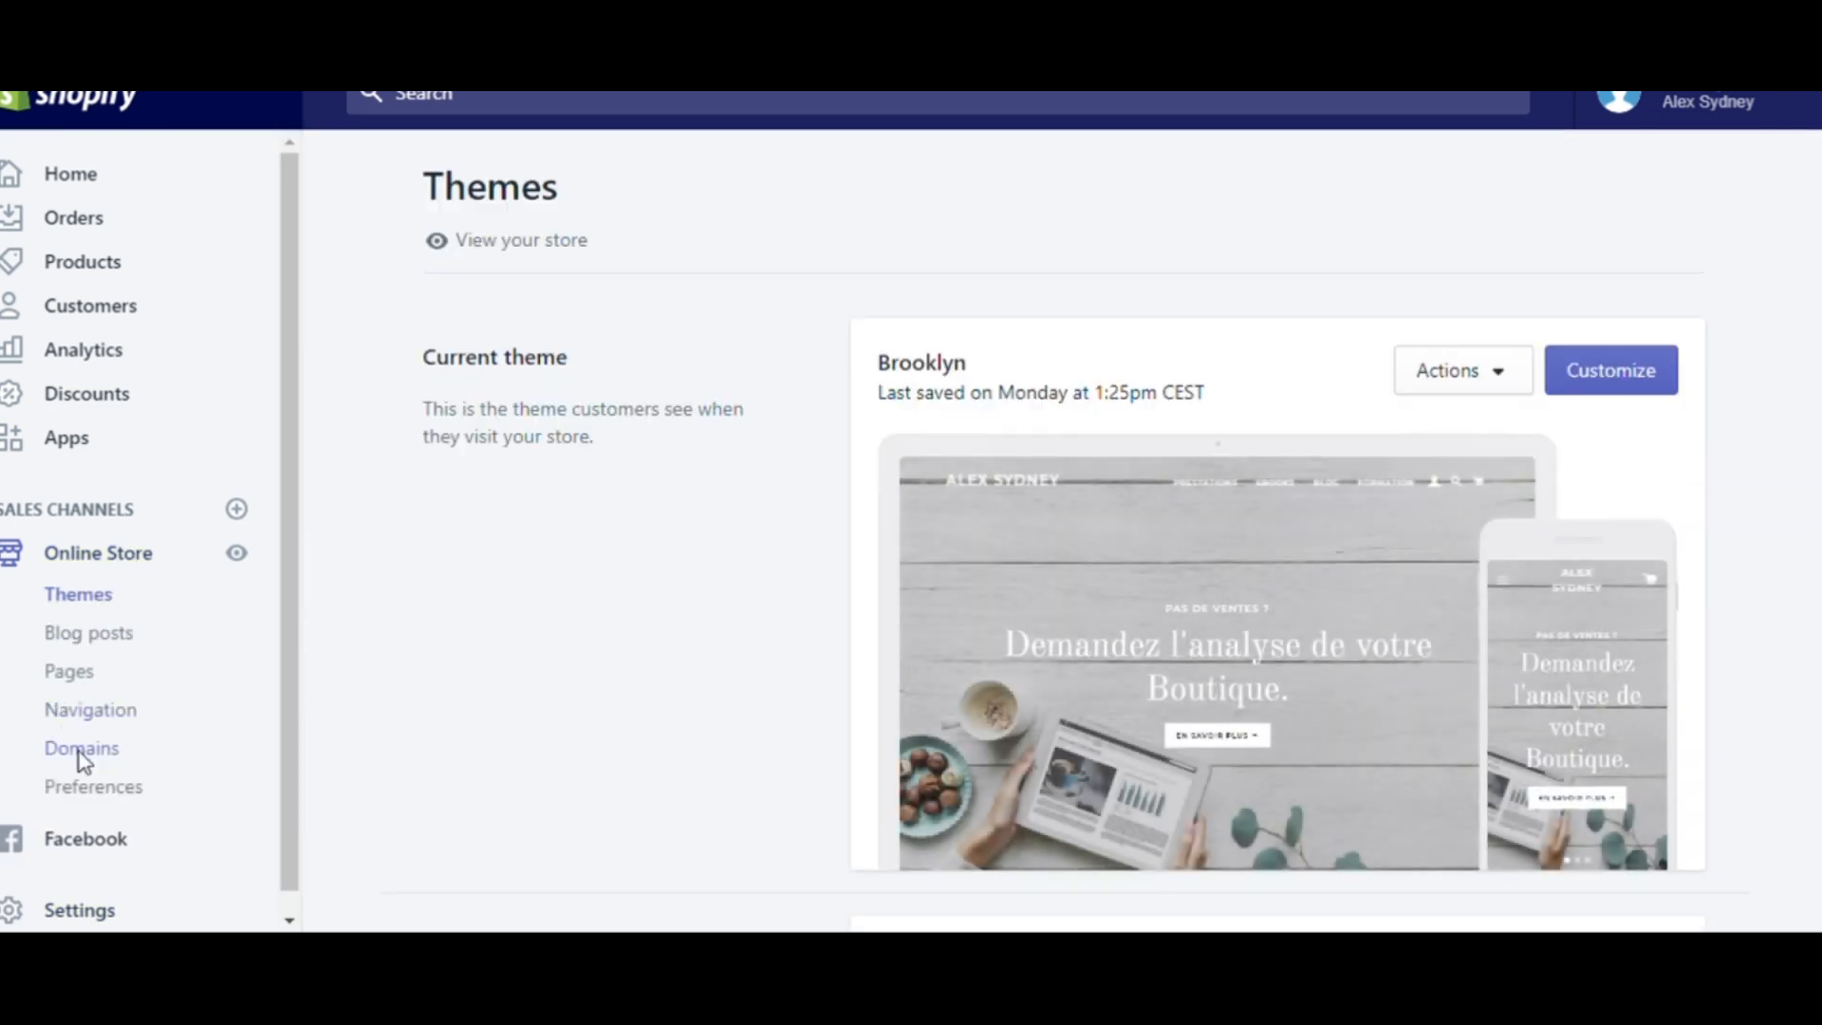
click(87, 758)
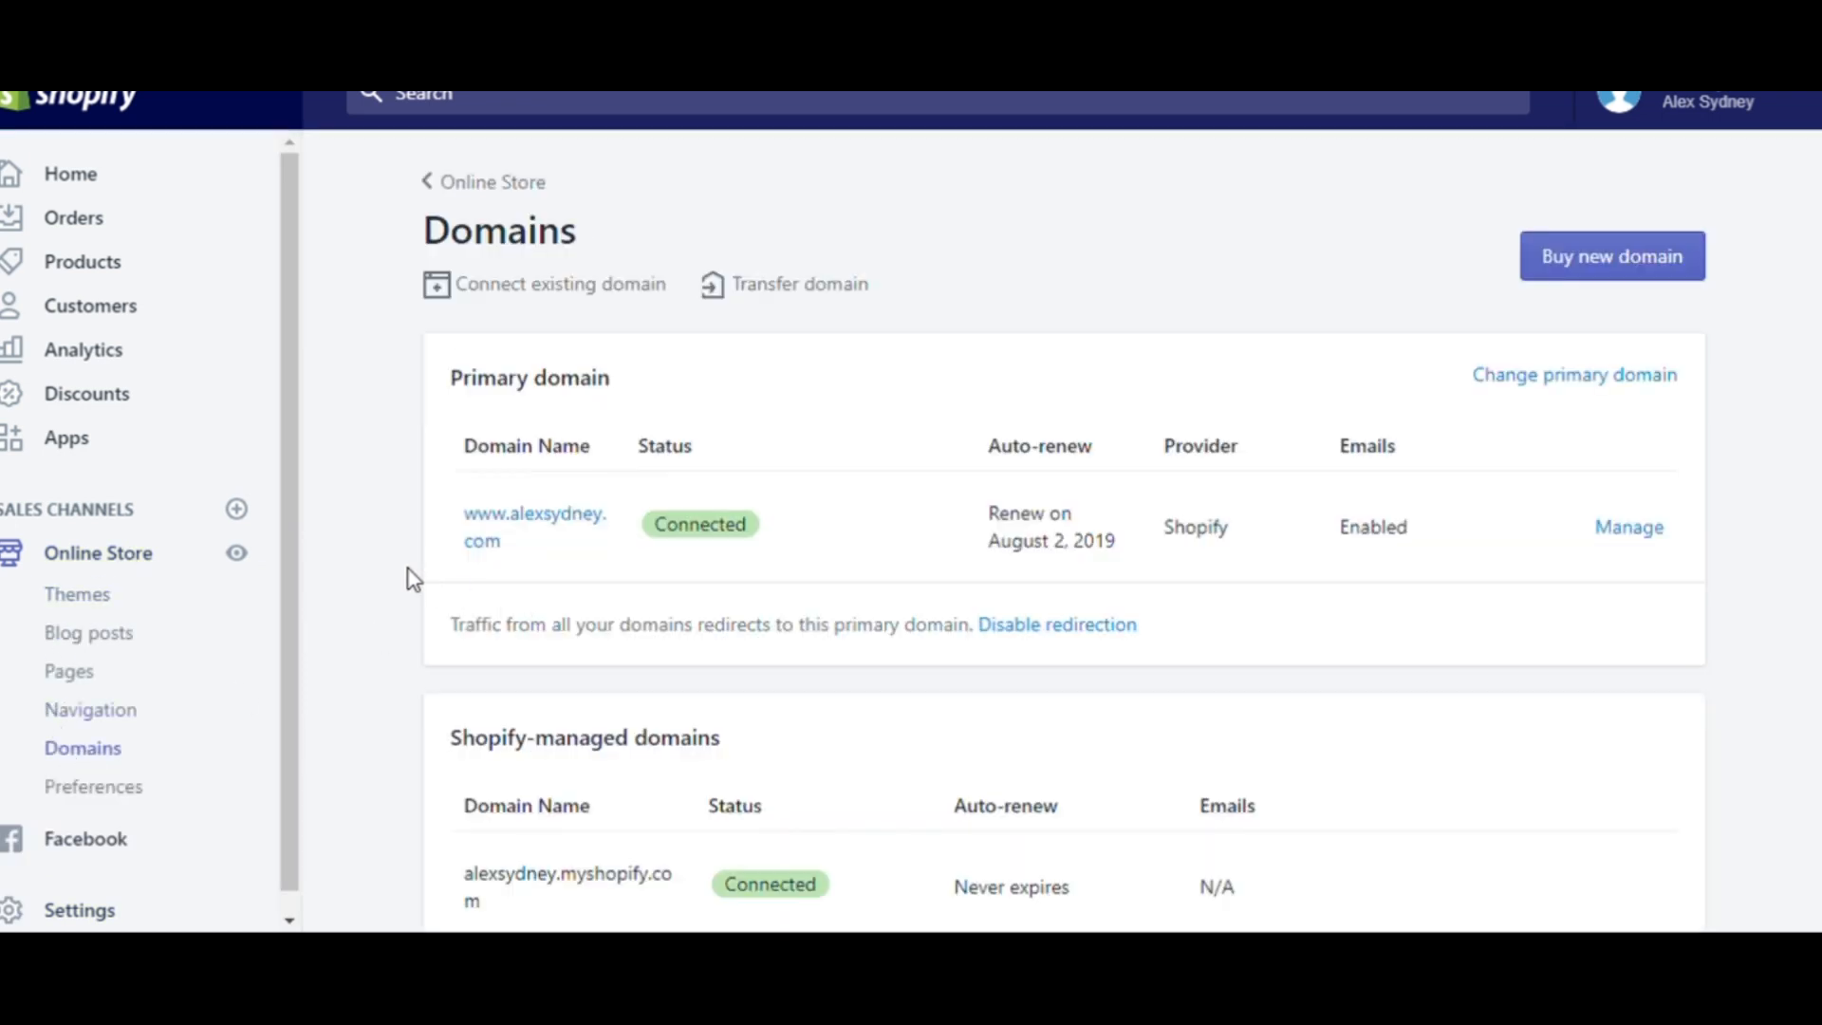
click(568, 525)
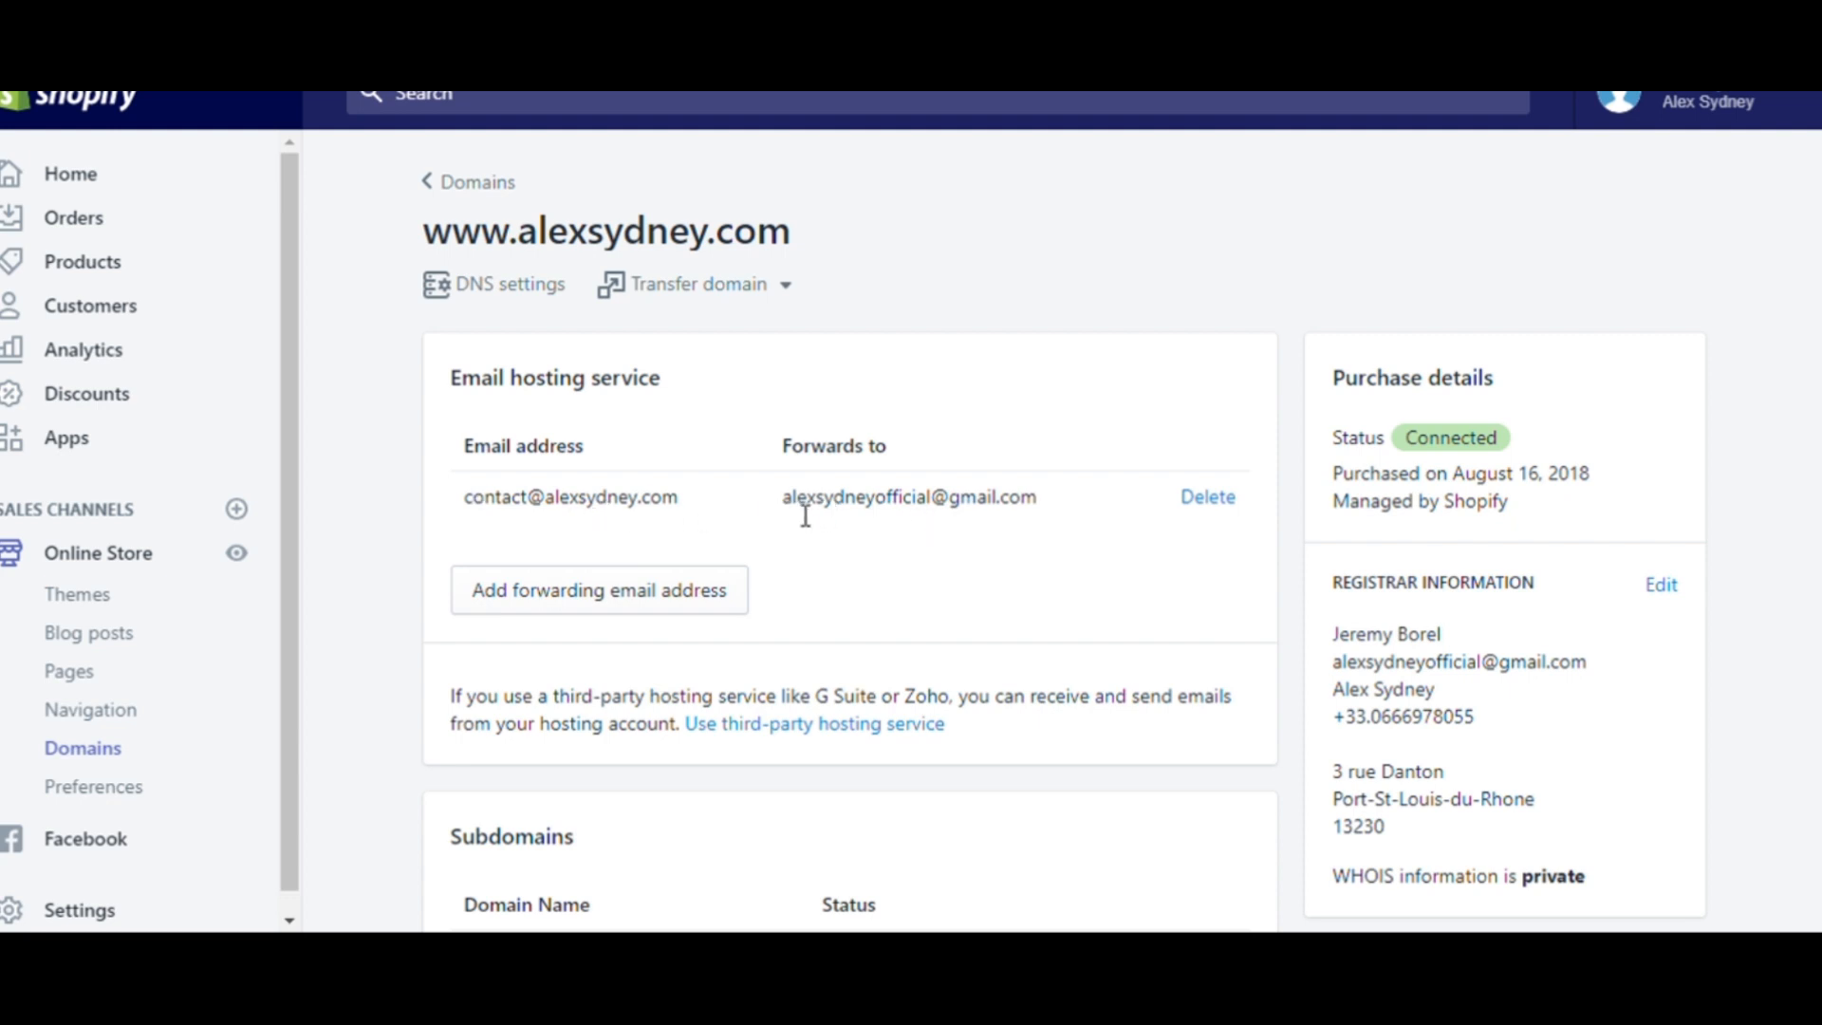
triple_click(883, 497)
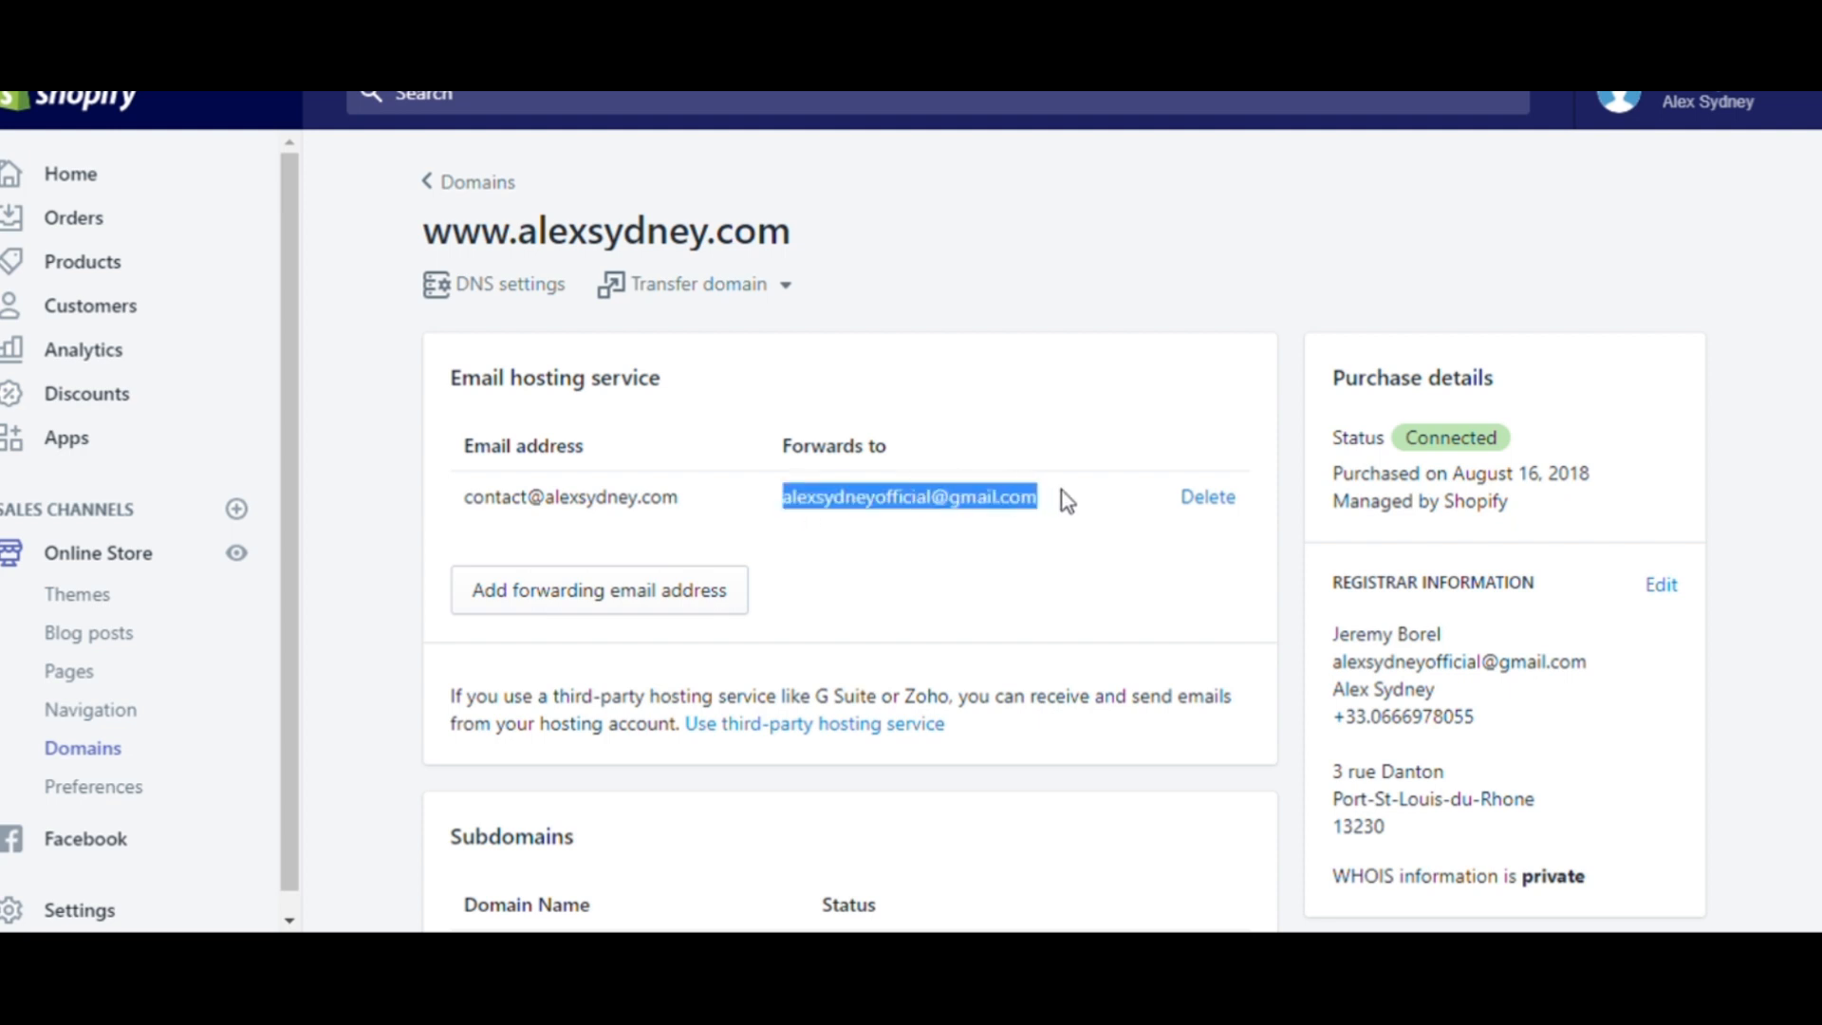
click(921, 513)
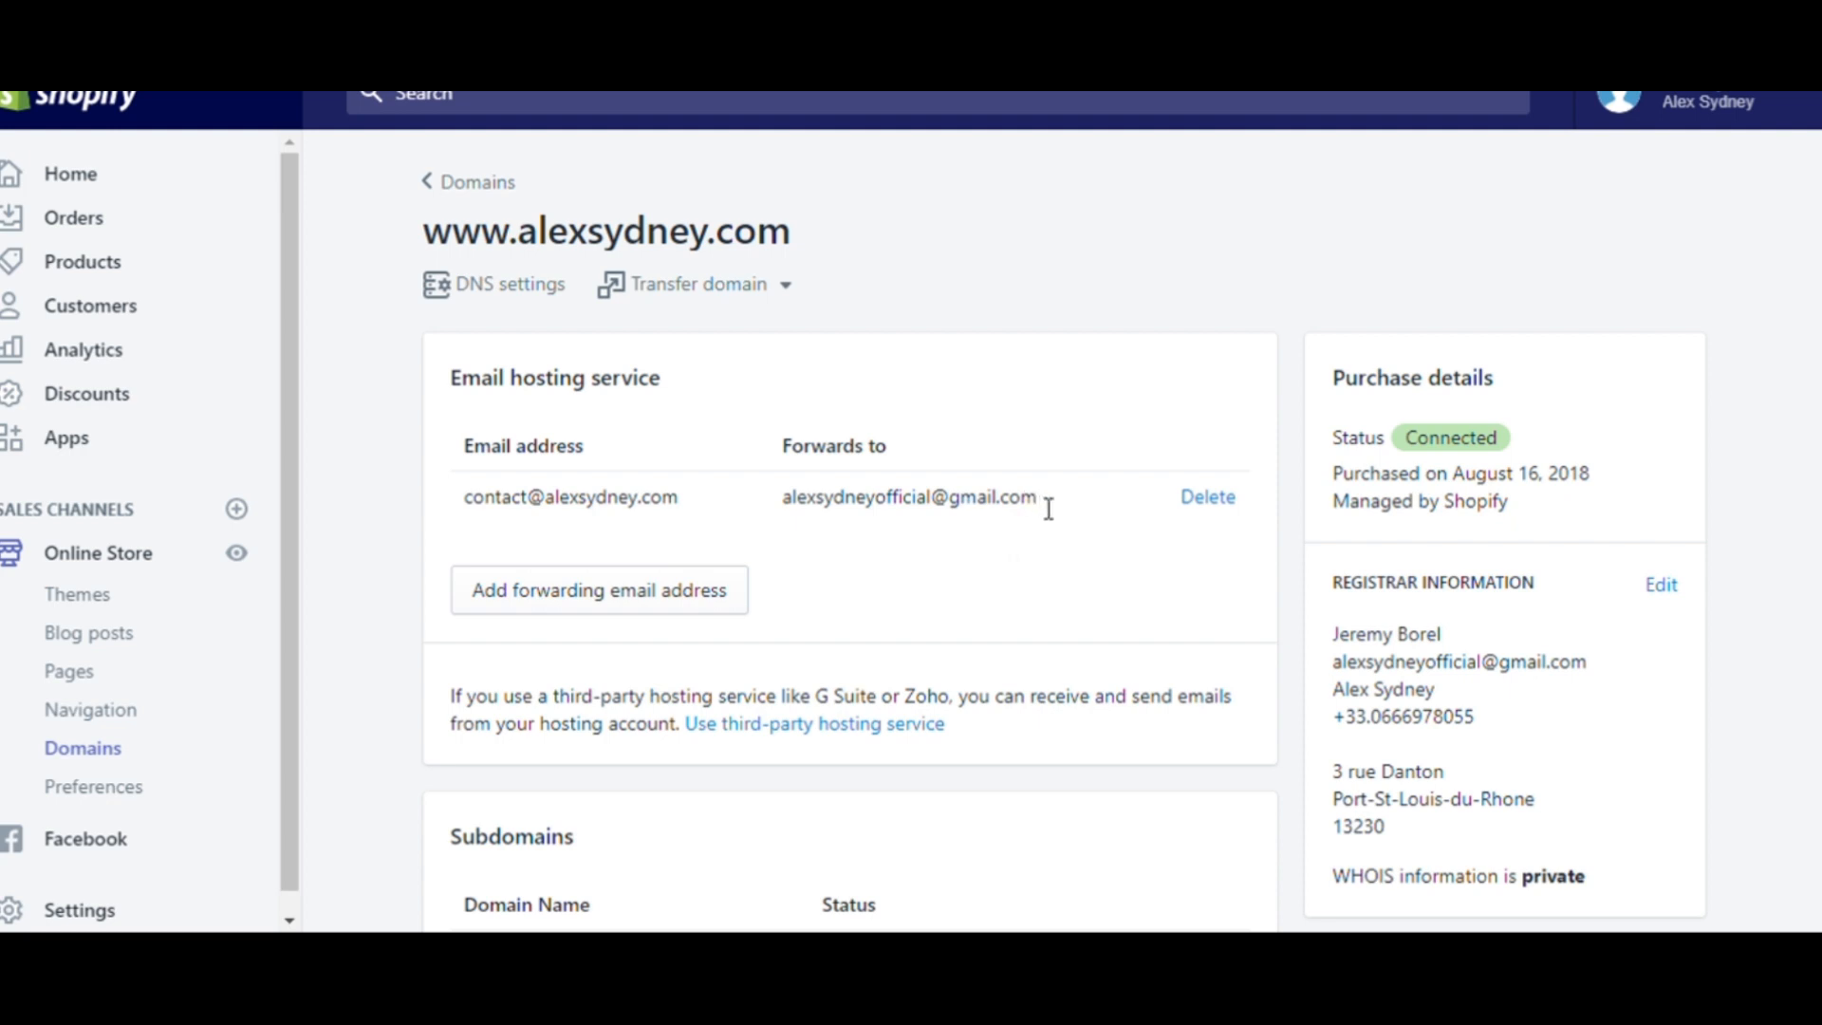
drag(687, 501, 456, 501)
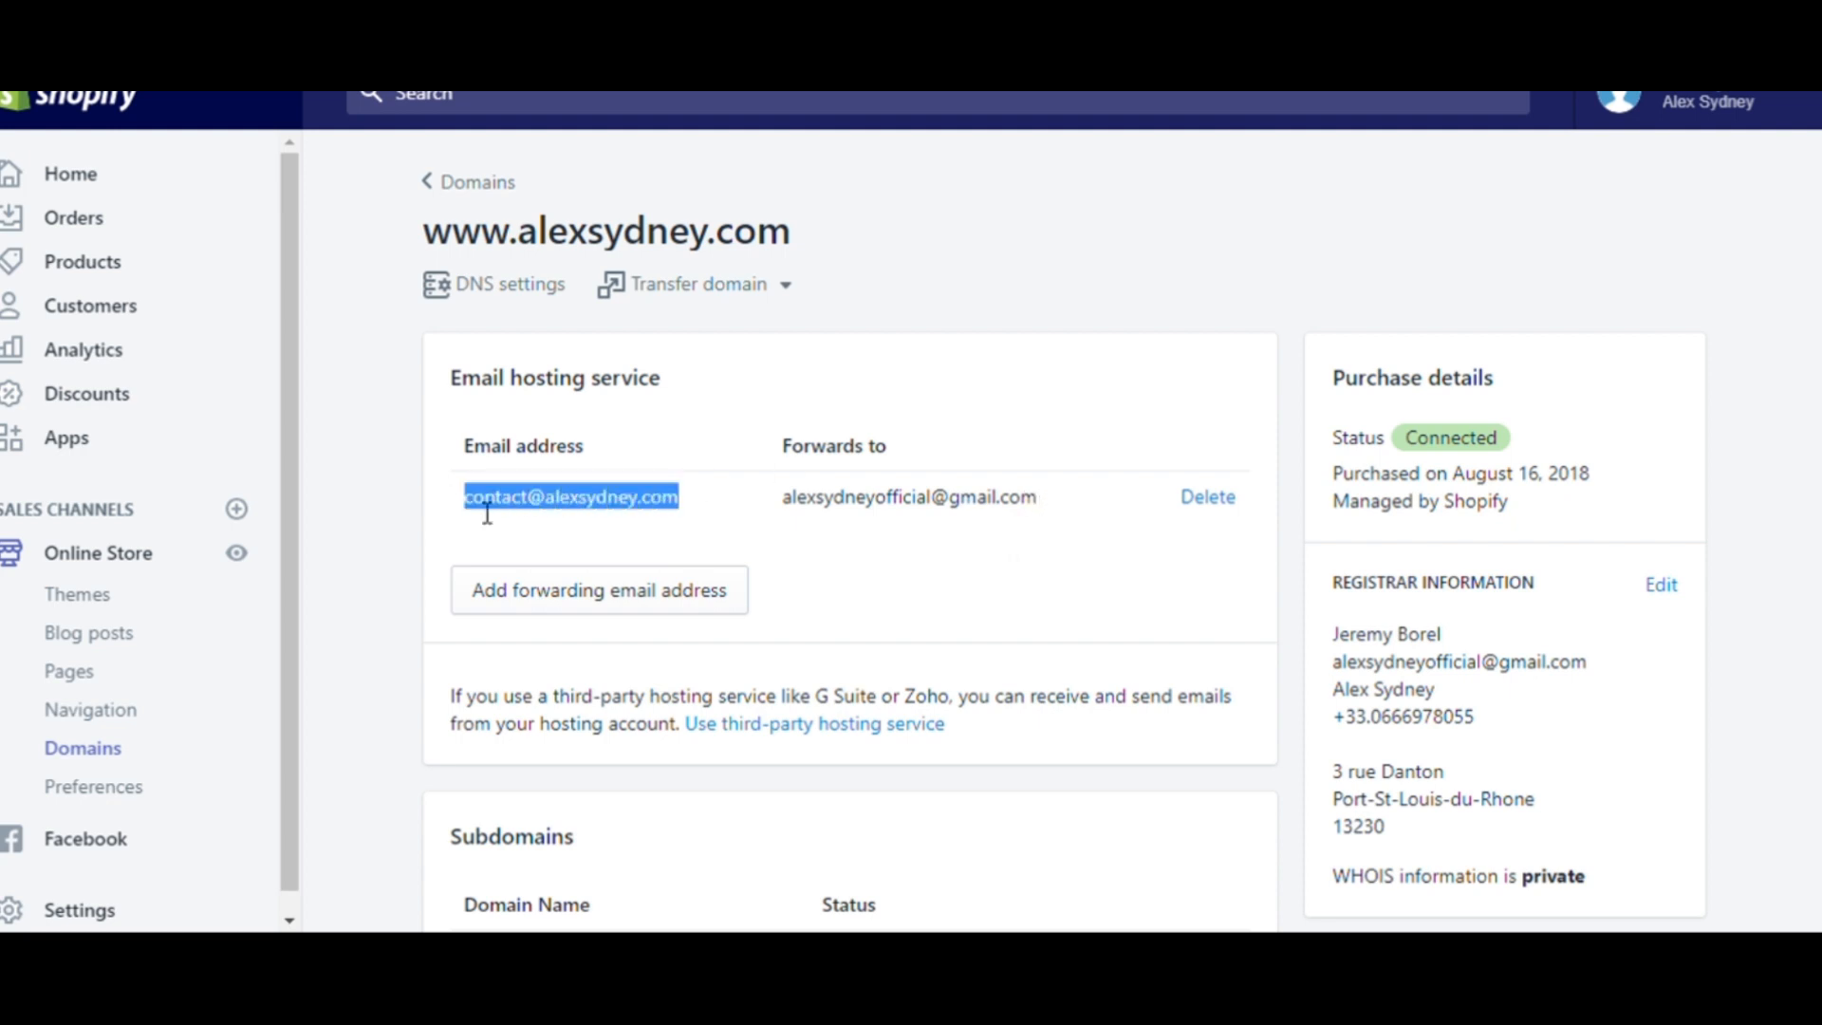
click(591, 528)
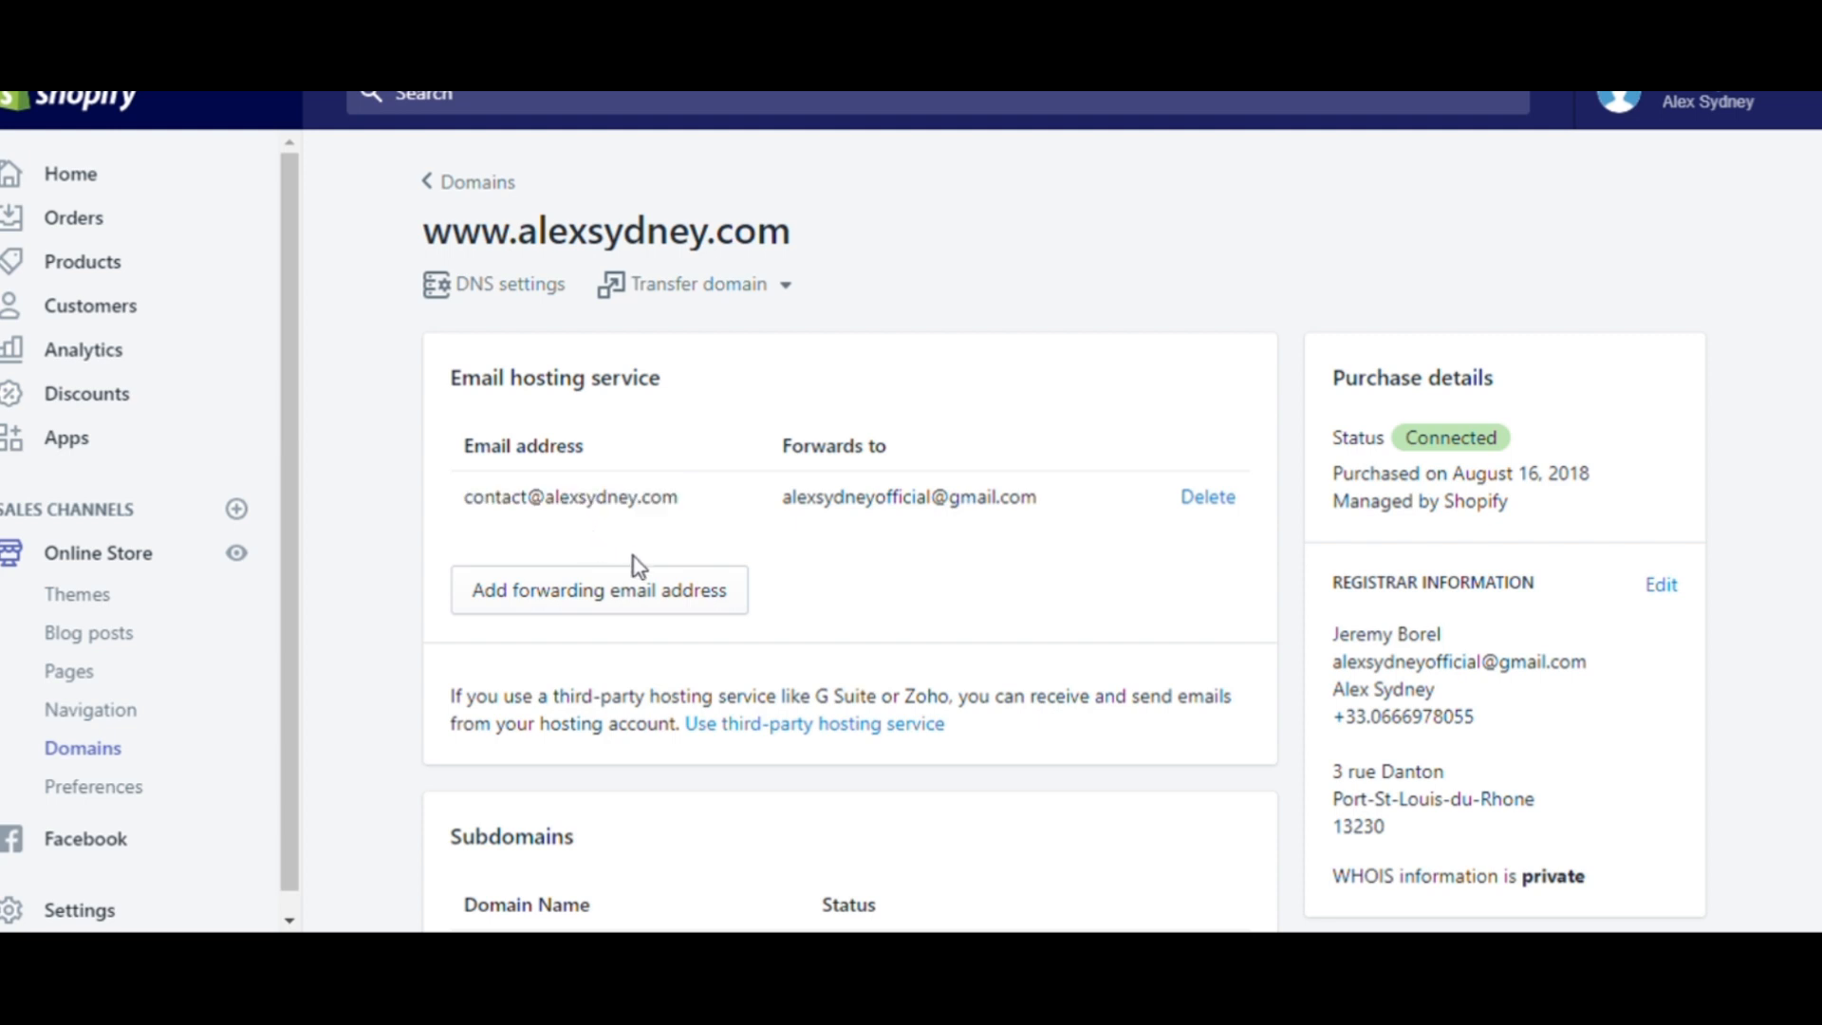
- Try adding a forwarding address with store address info forwarding to the personal Gmail address, then cancel the dialog
click(561, 603)
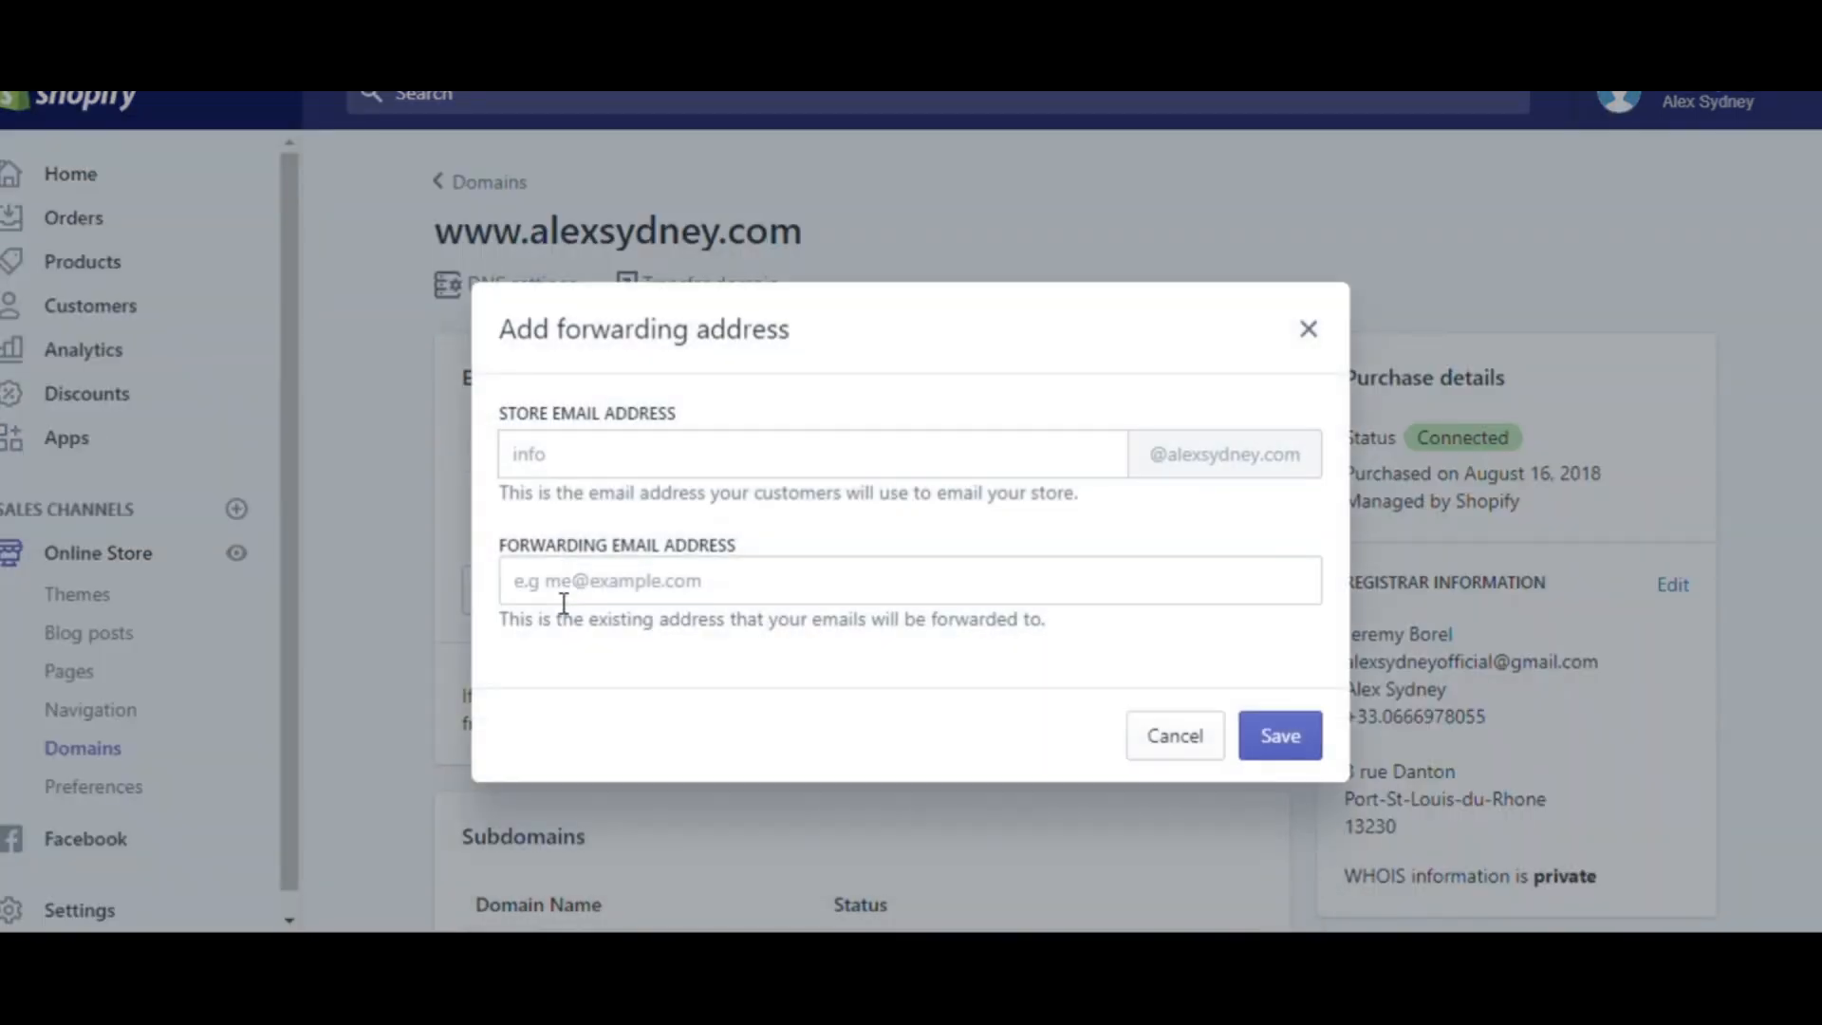
click(778, 471)
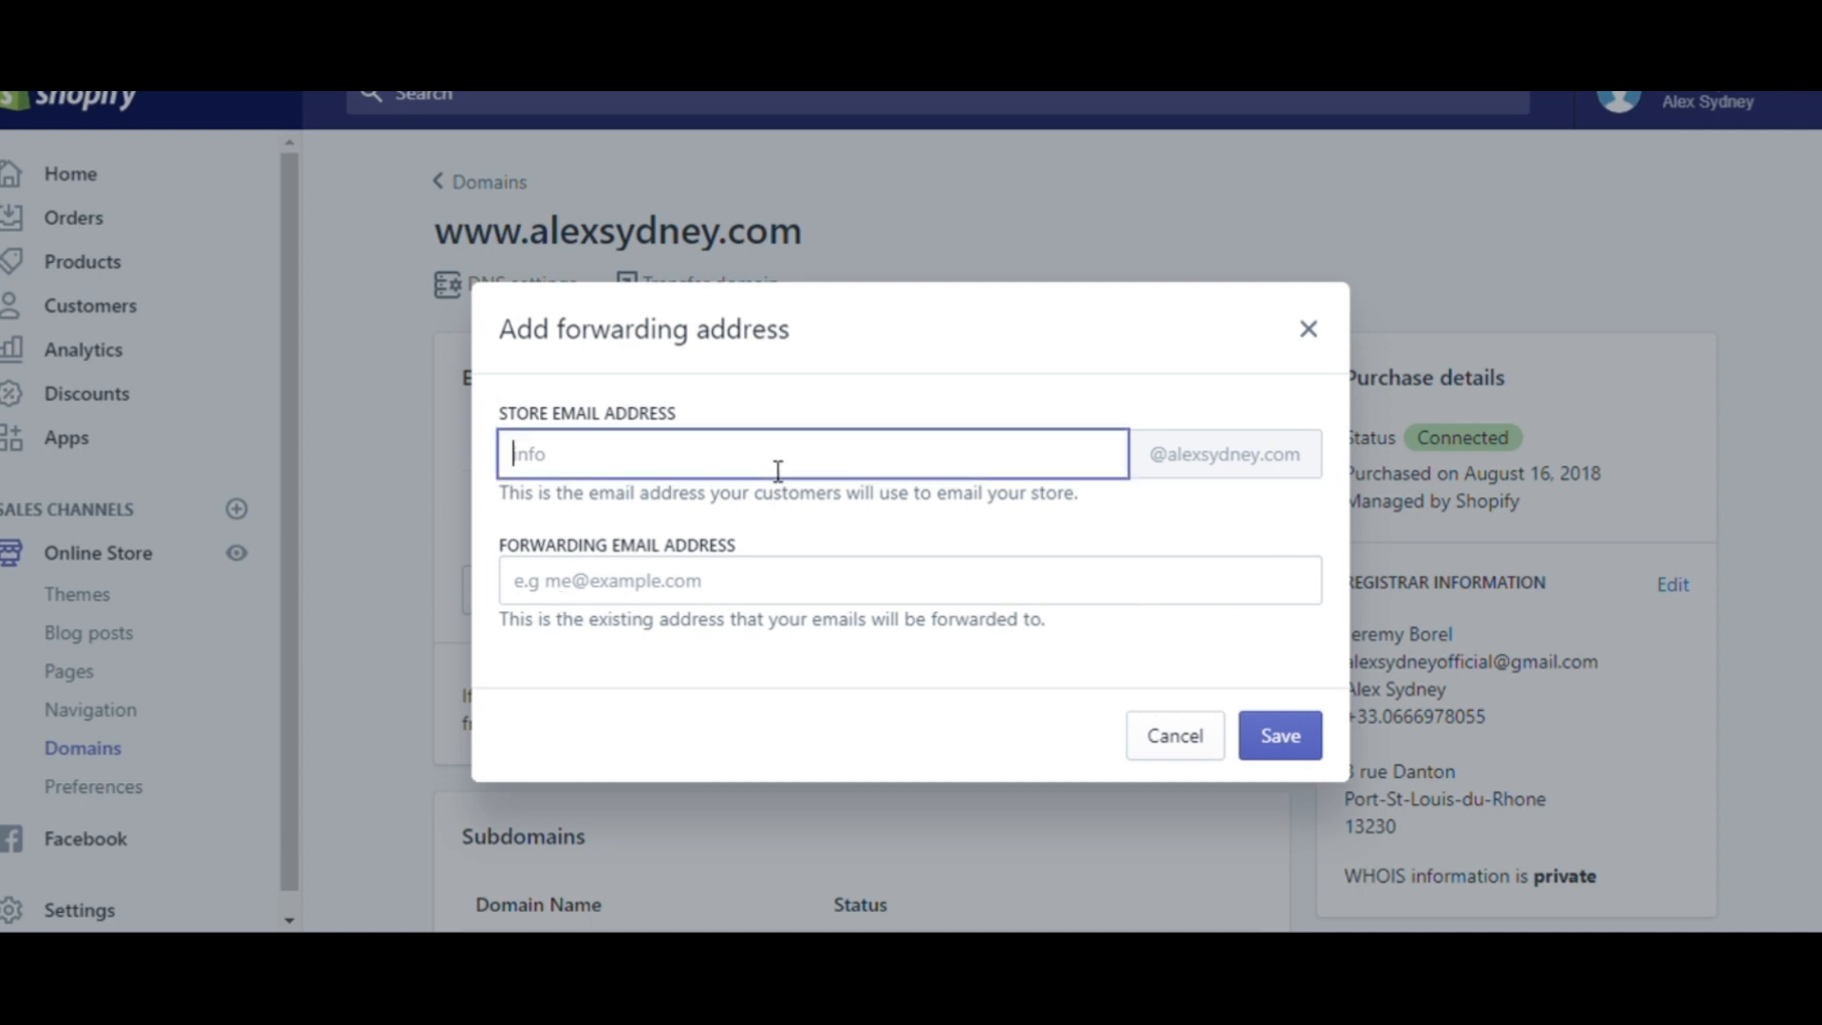
text(info)
key(BackSpace)
key(BackSpace)
key(BackSpace)
key(BackSpace)
click(637, 594)
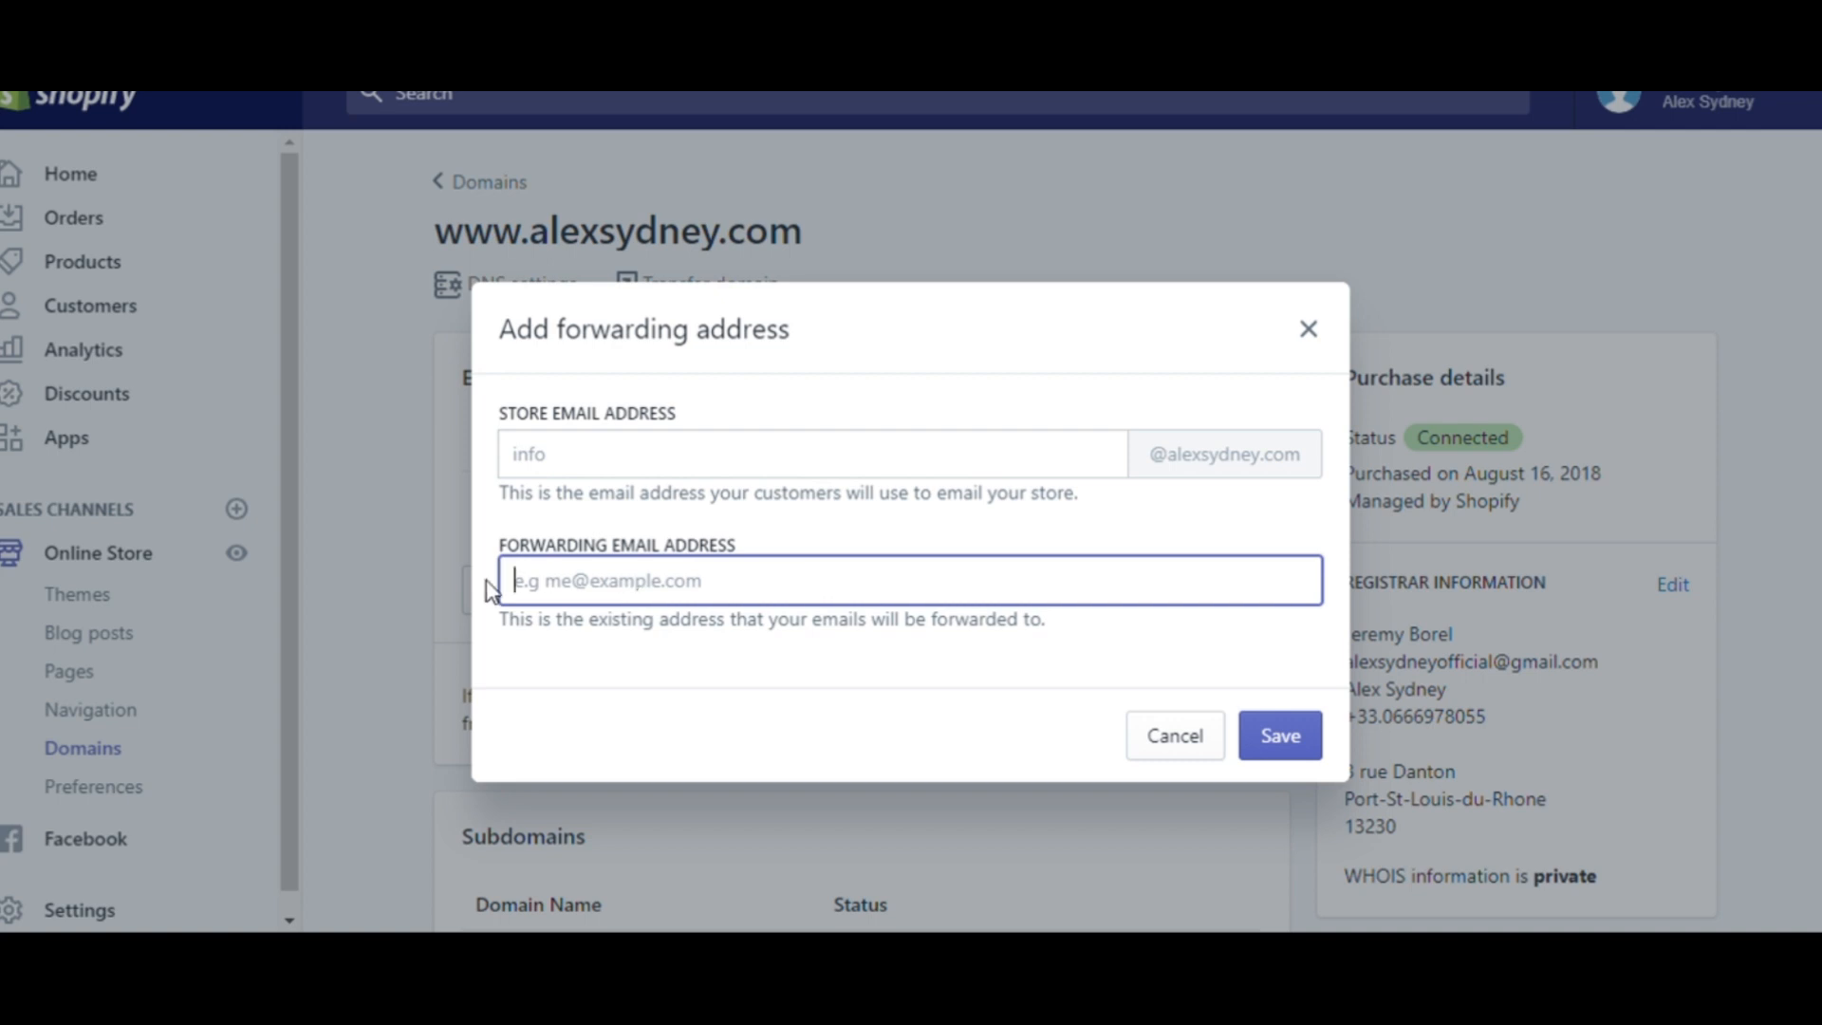
click(558, 622)
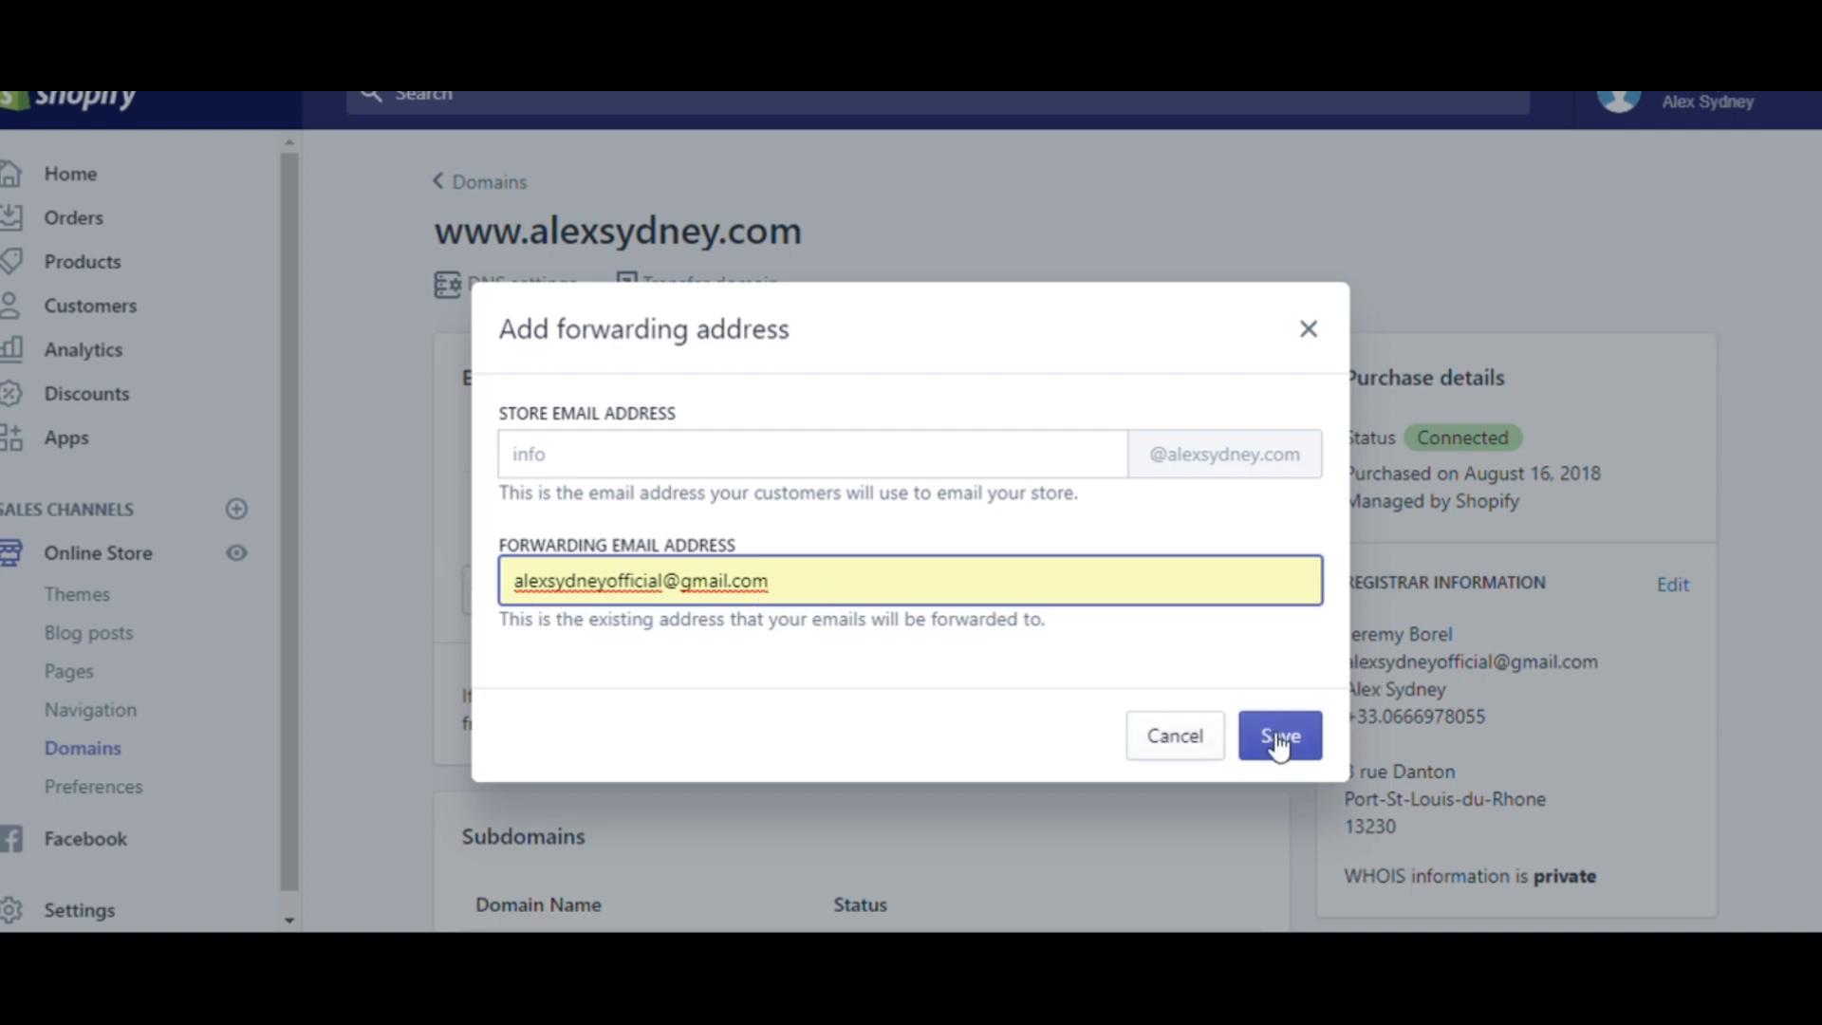
click(1185, 739)
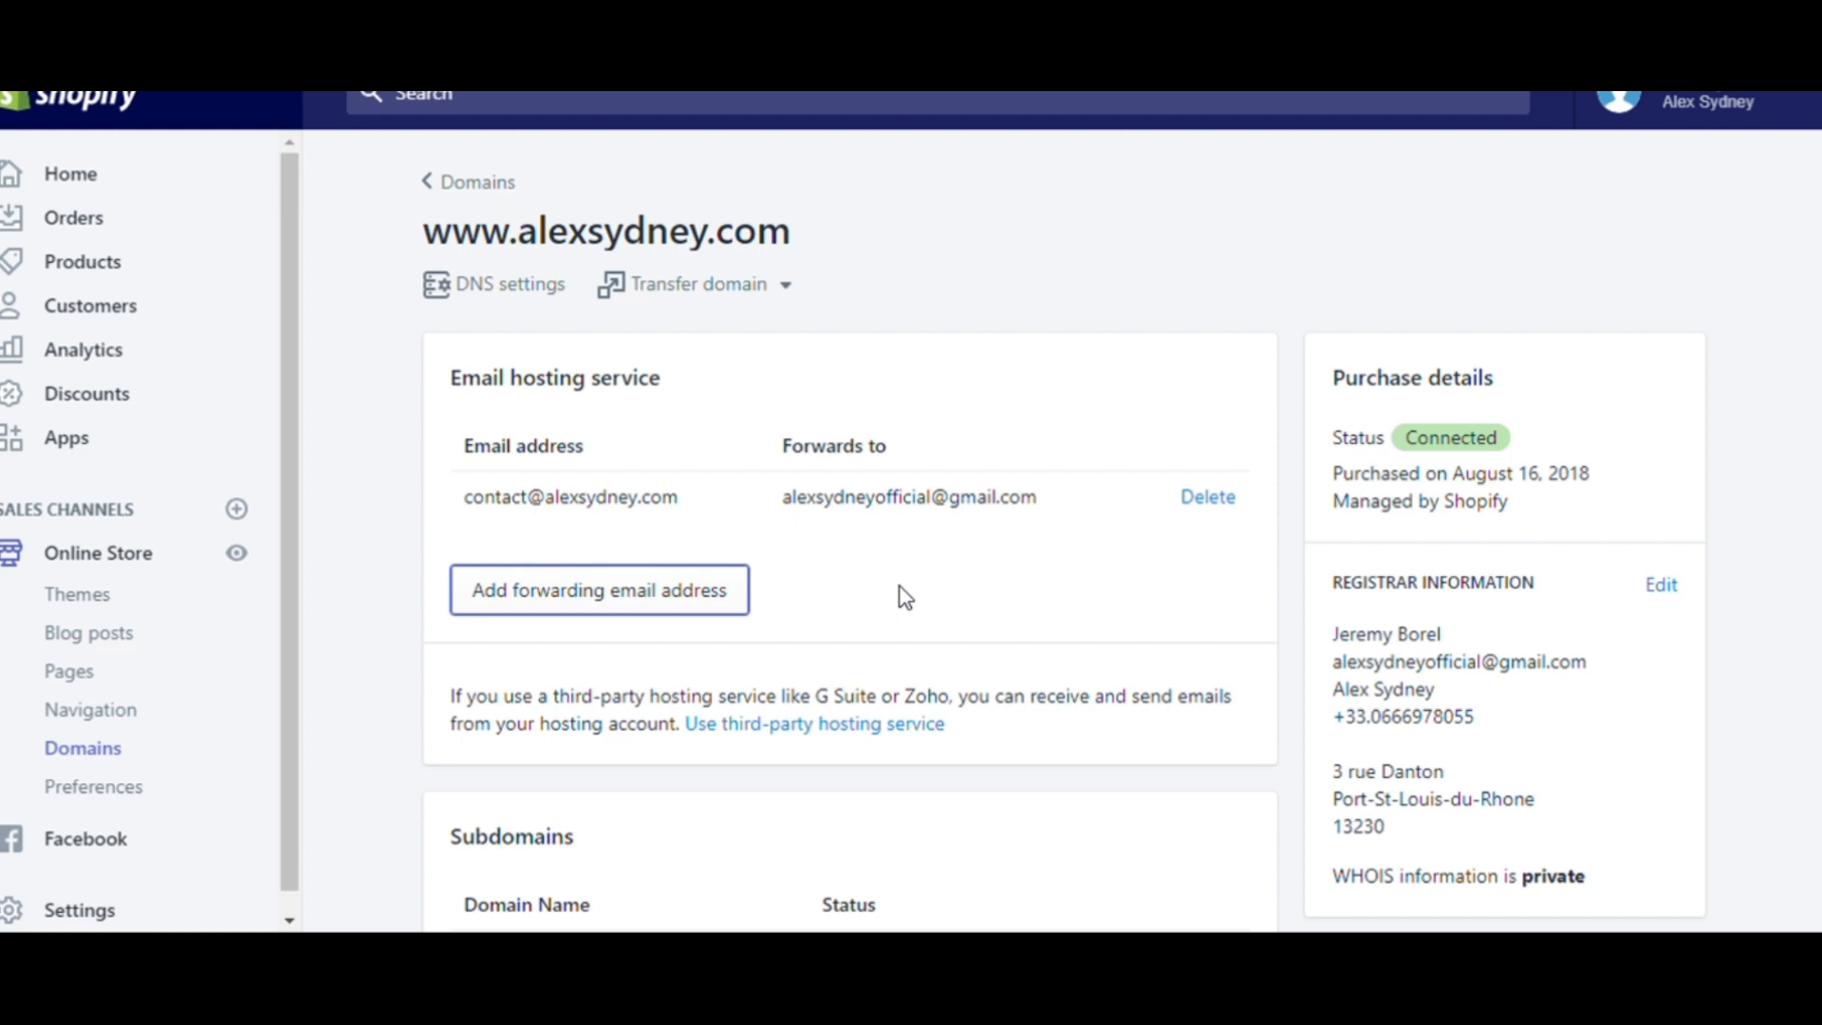
- Examine the existing forwarding entry's store address and its Gmail destination address
drag(486, 499, 691, 516)
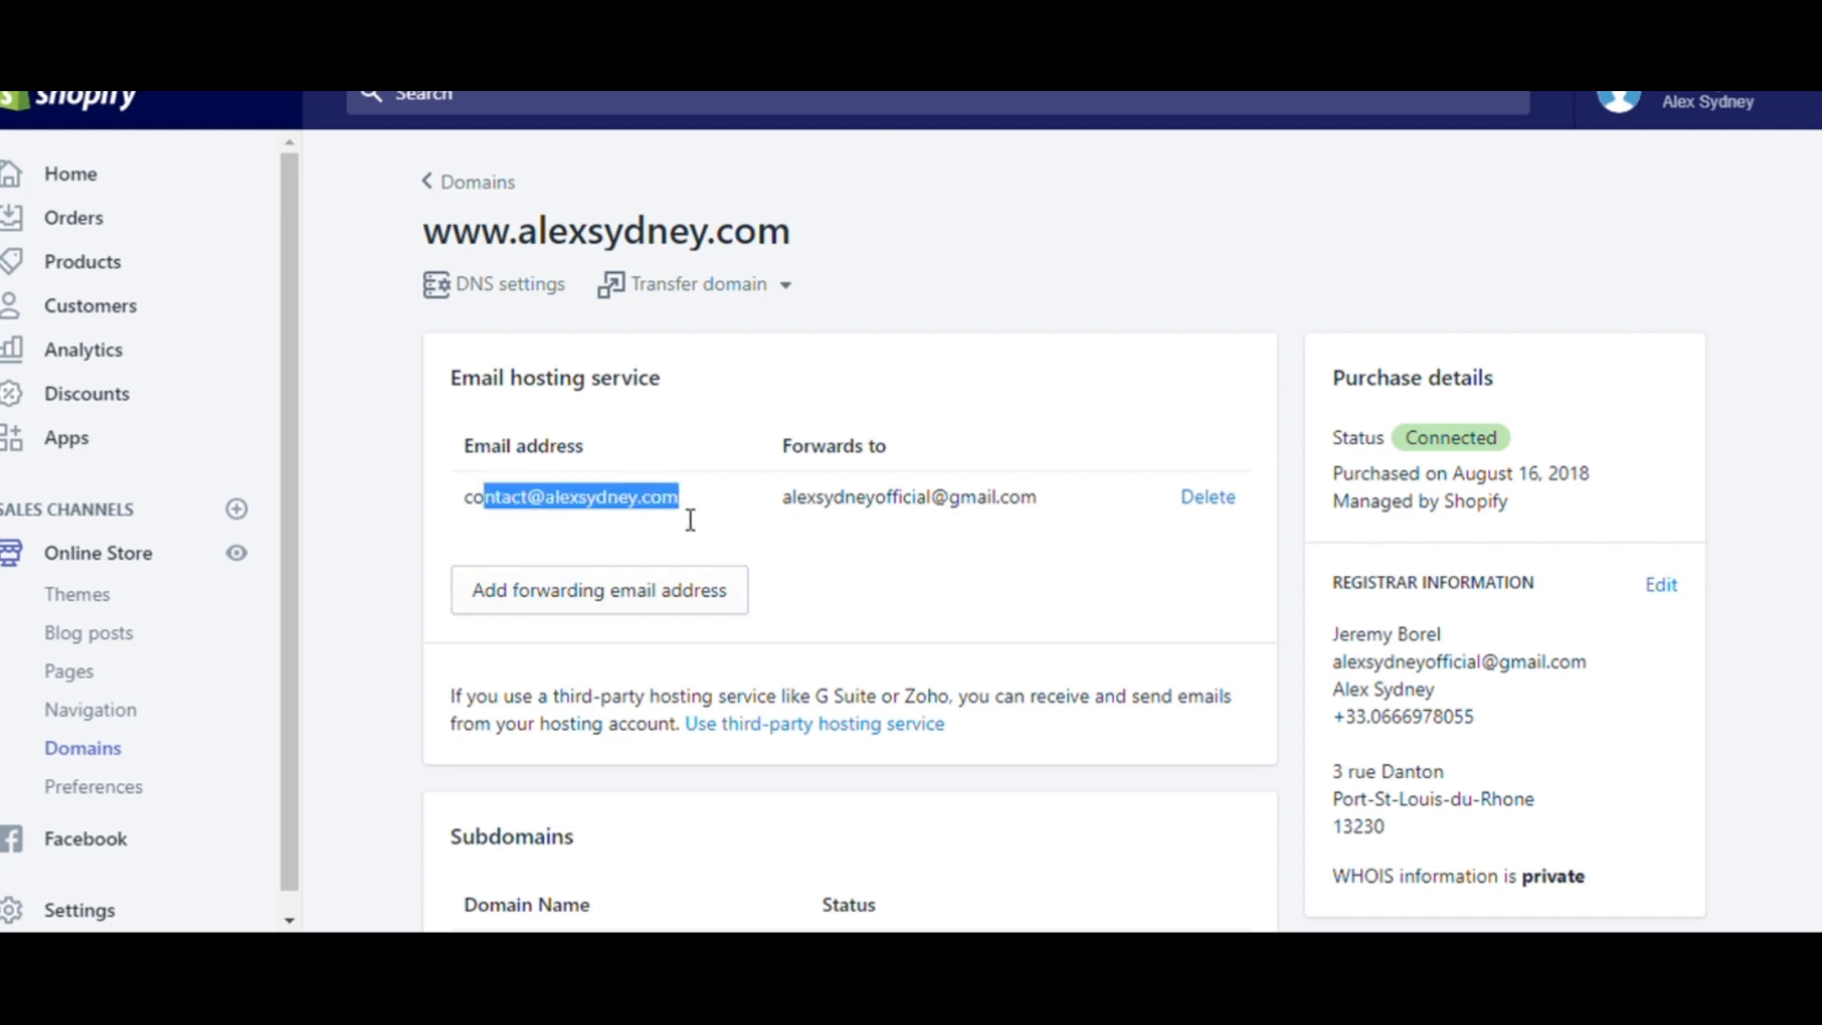
click(847, 512)
drag(848, 513, 1088, 515)
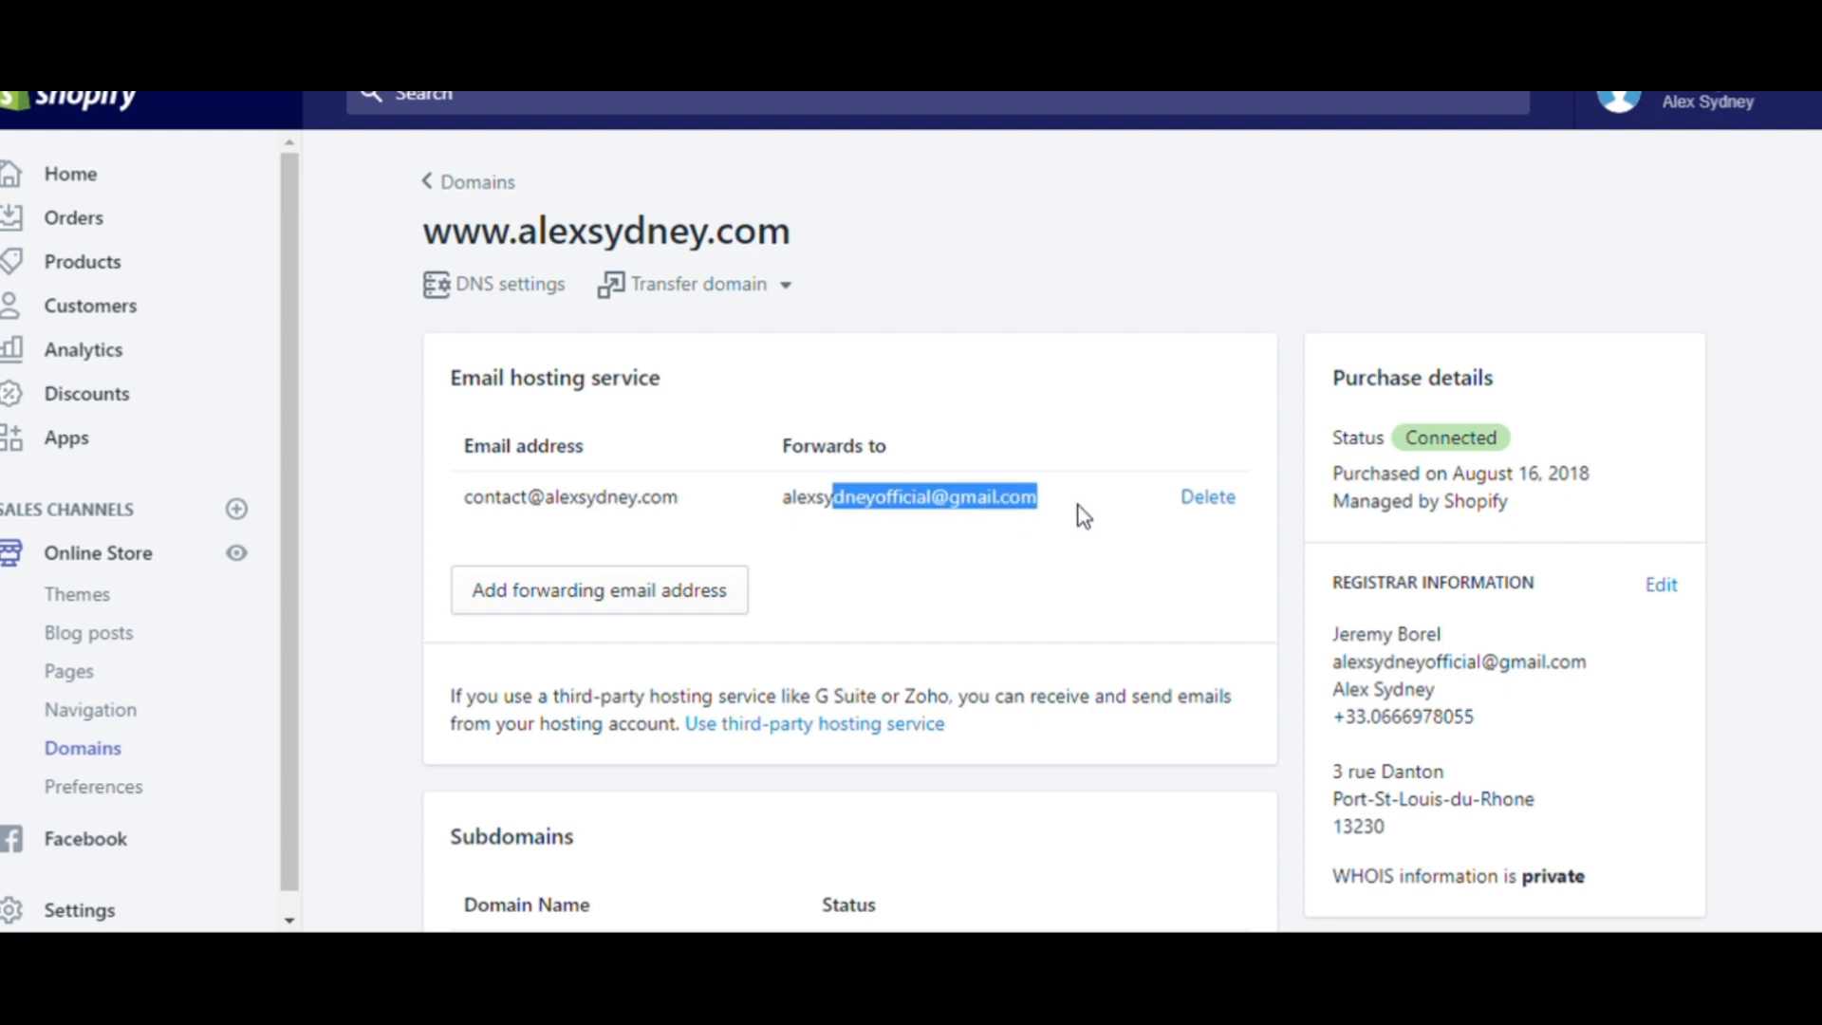
click(911, 517)
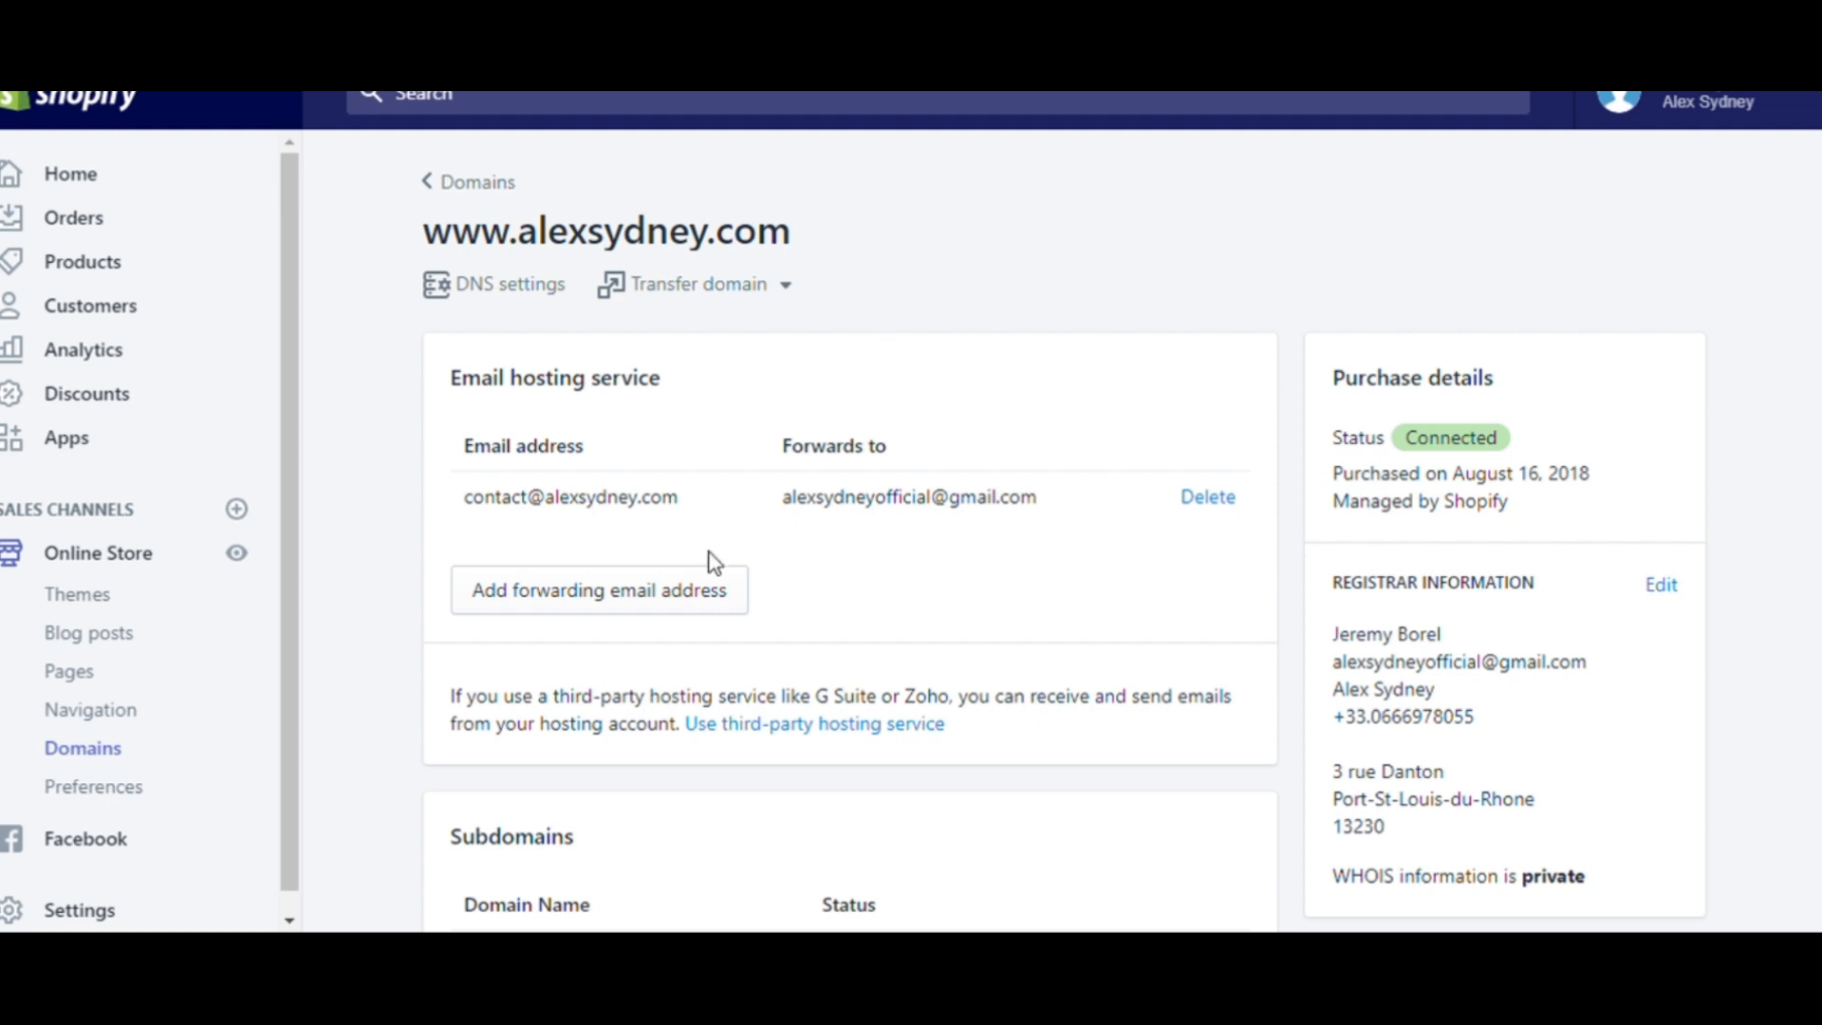
drag(950, 497, 1049, 510)
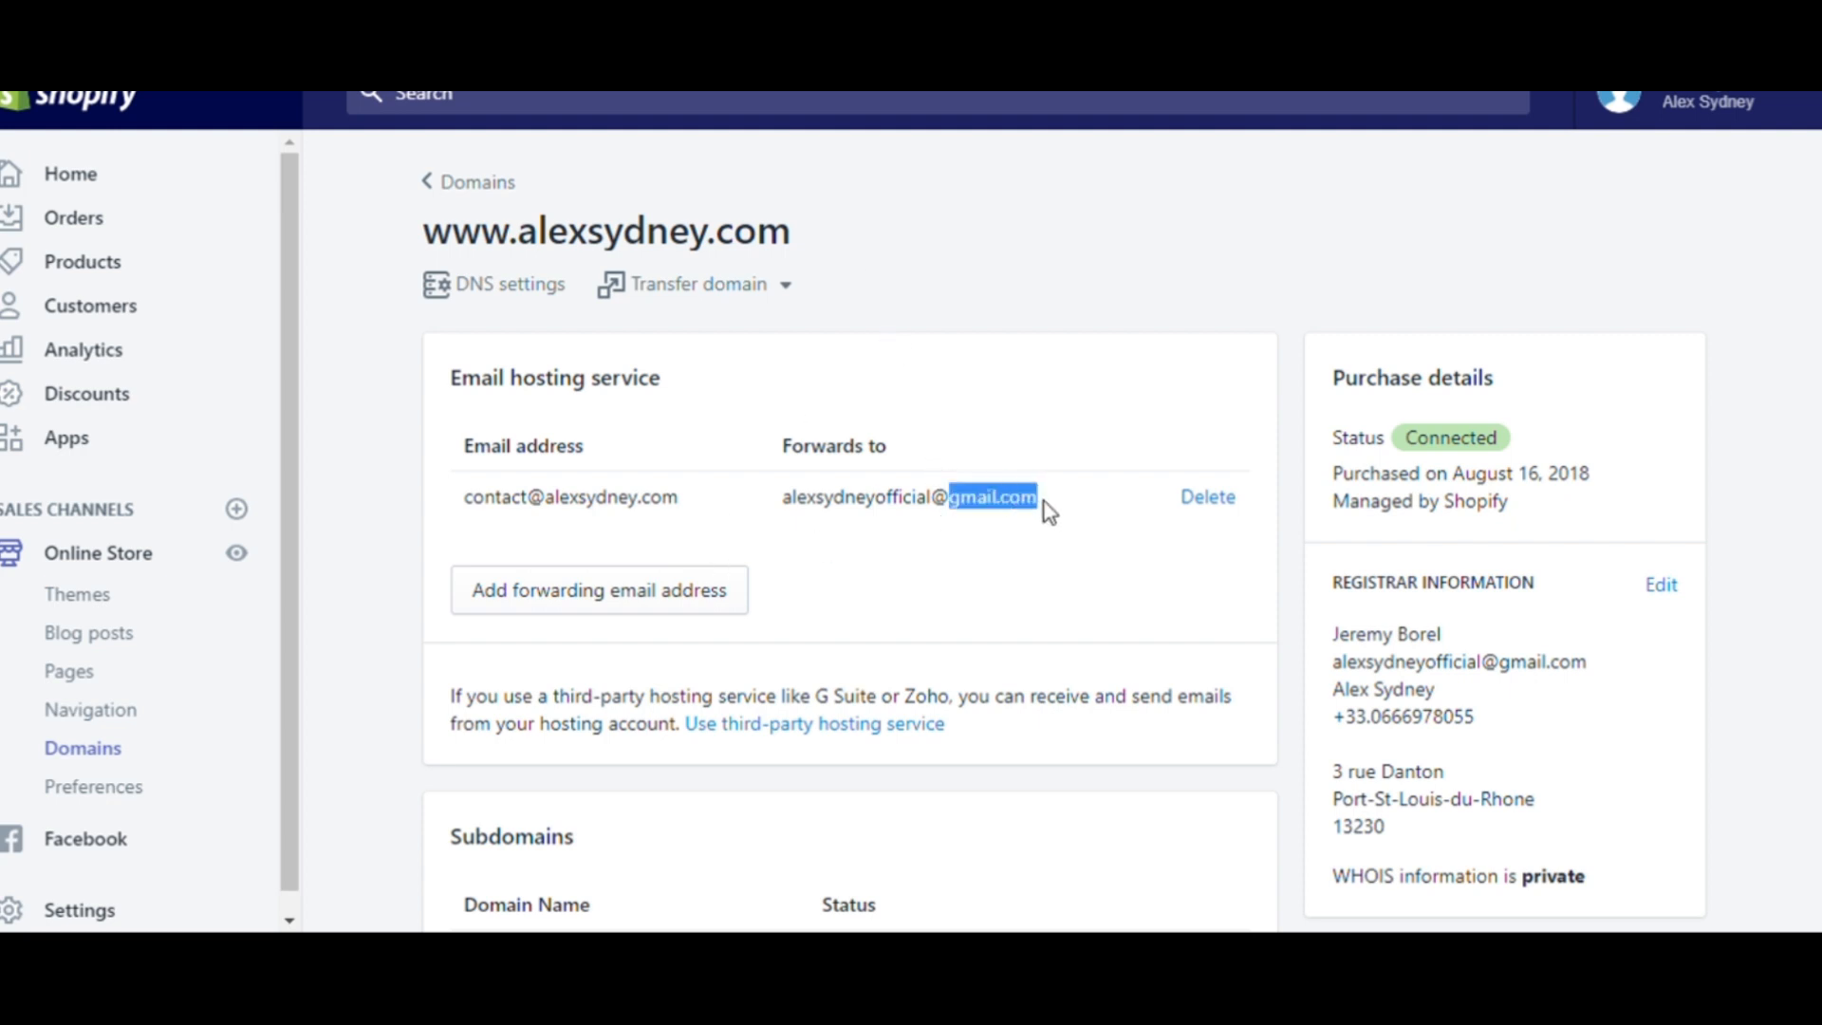
click(1049, 511)
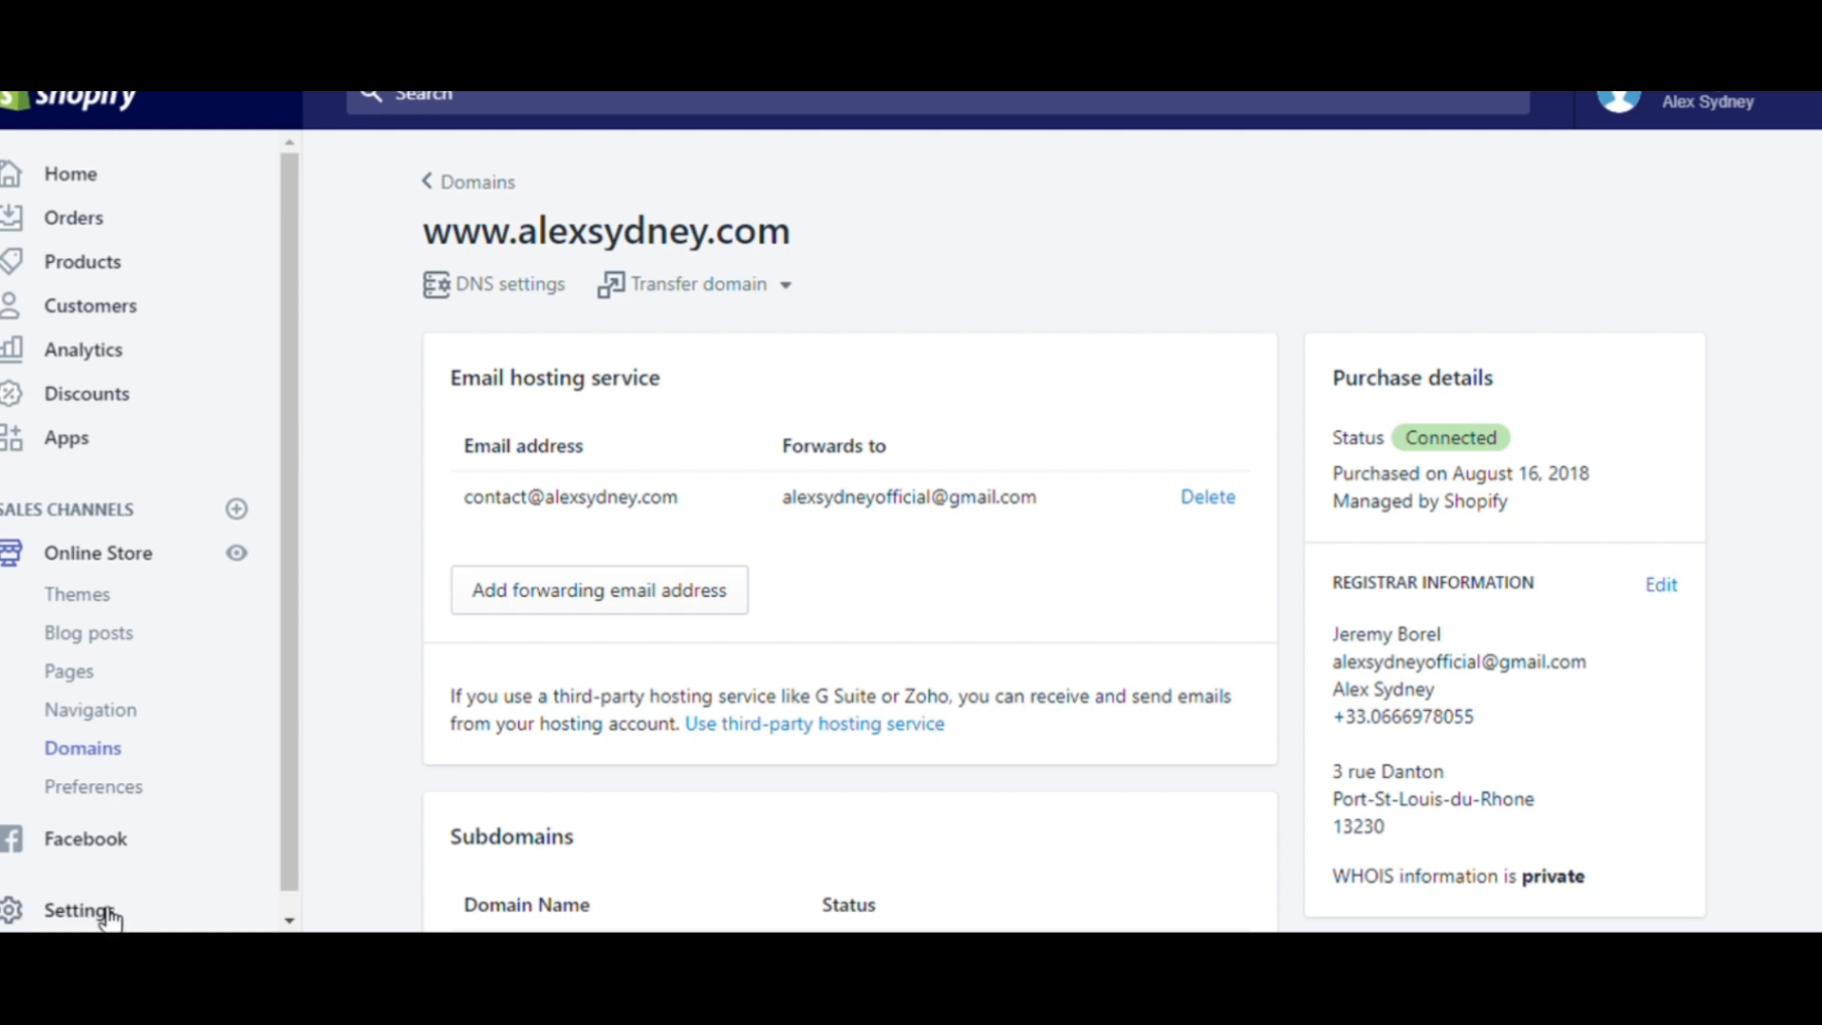
- Open the General store settings and examine the account e-mail and customer e-mail fields
click(80, 910)
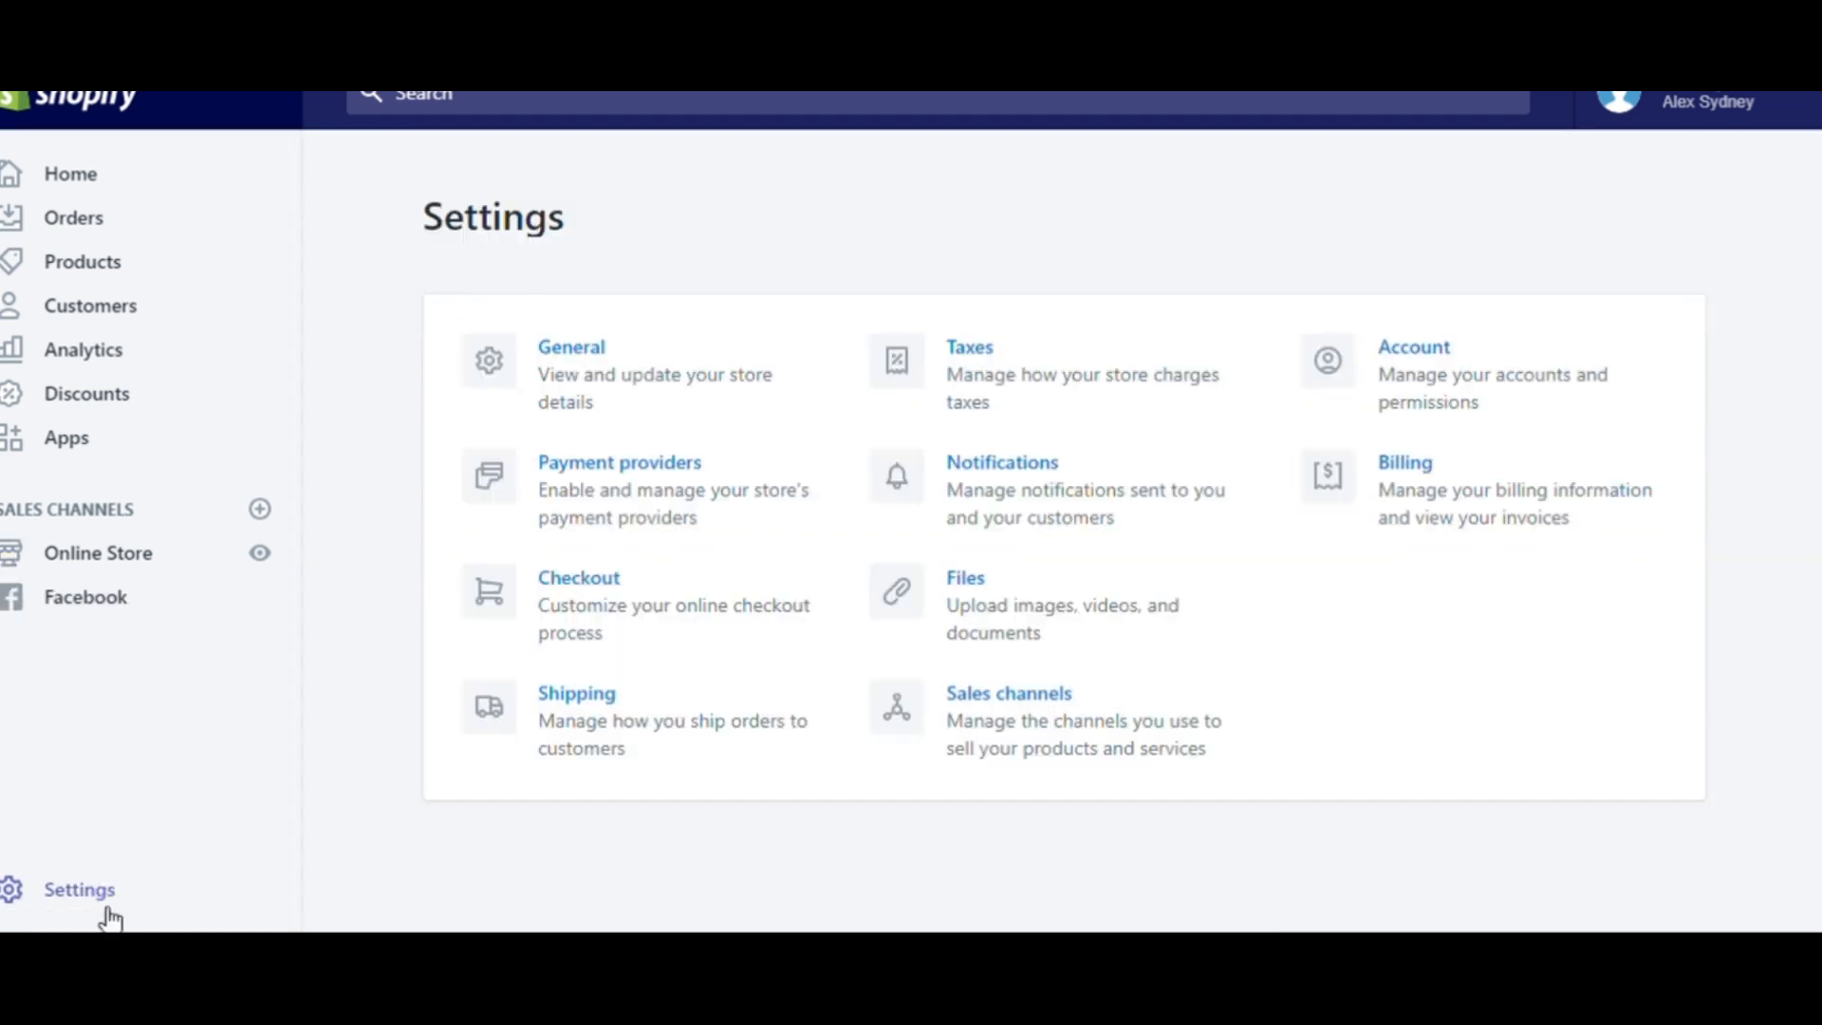
click(608, 378)
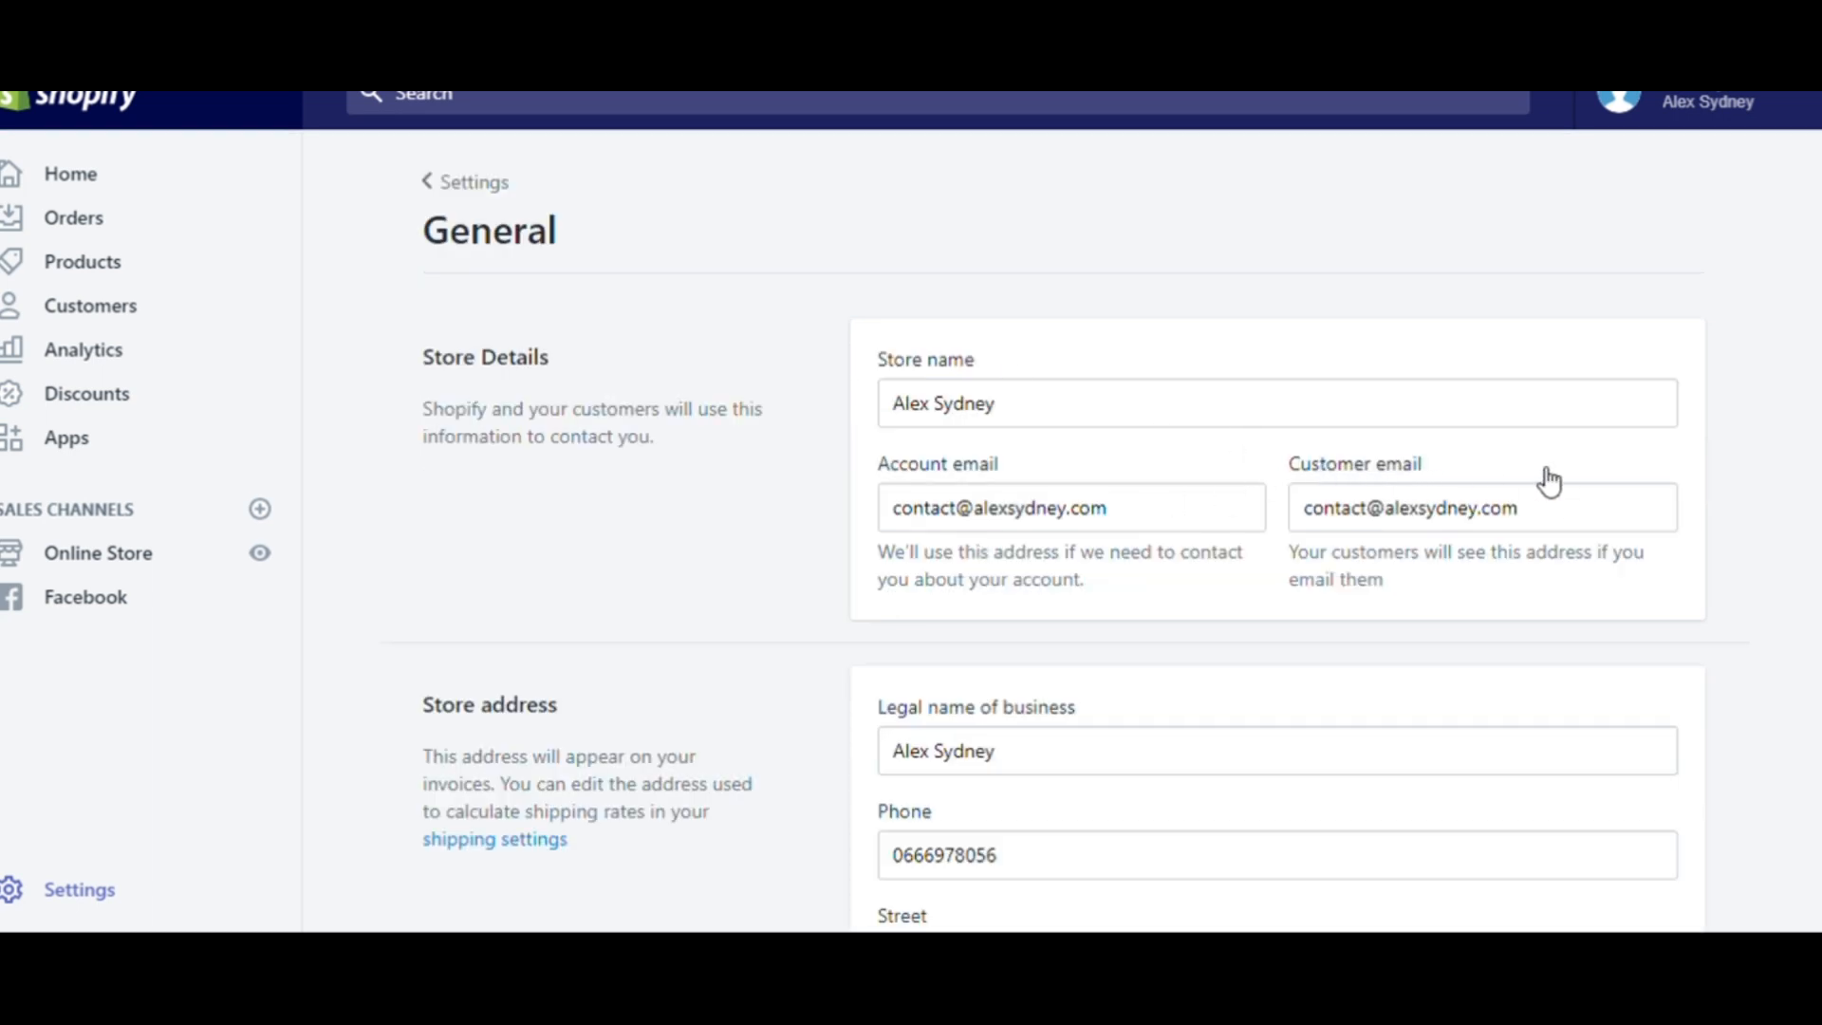
click(1367, 513)
key(ctrl+a)
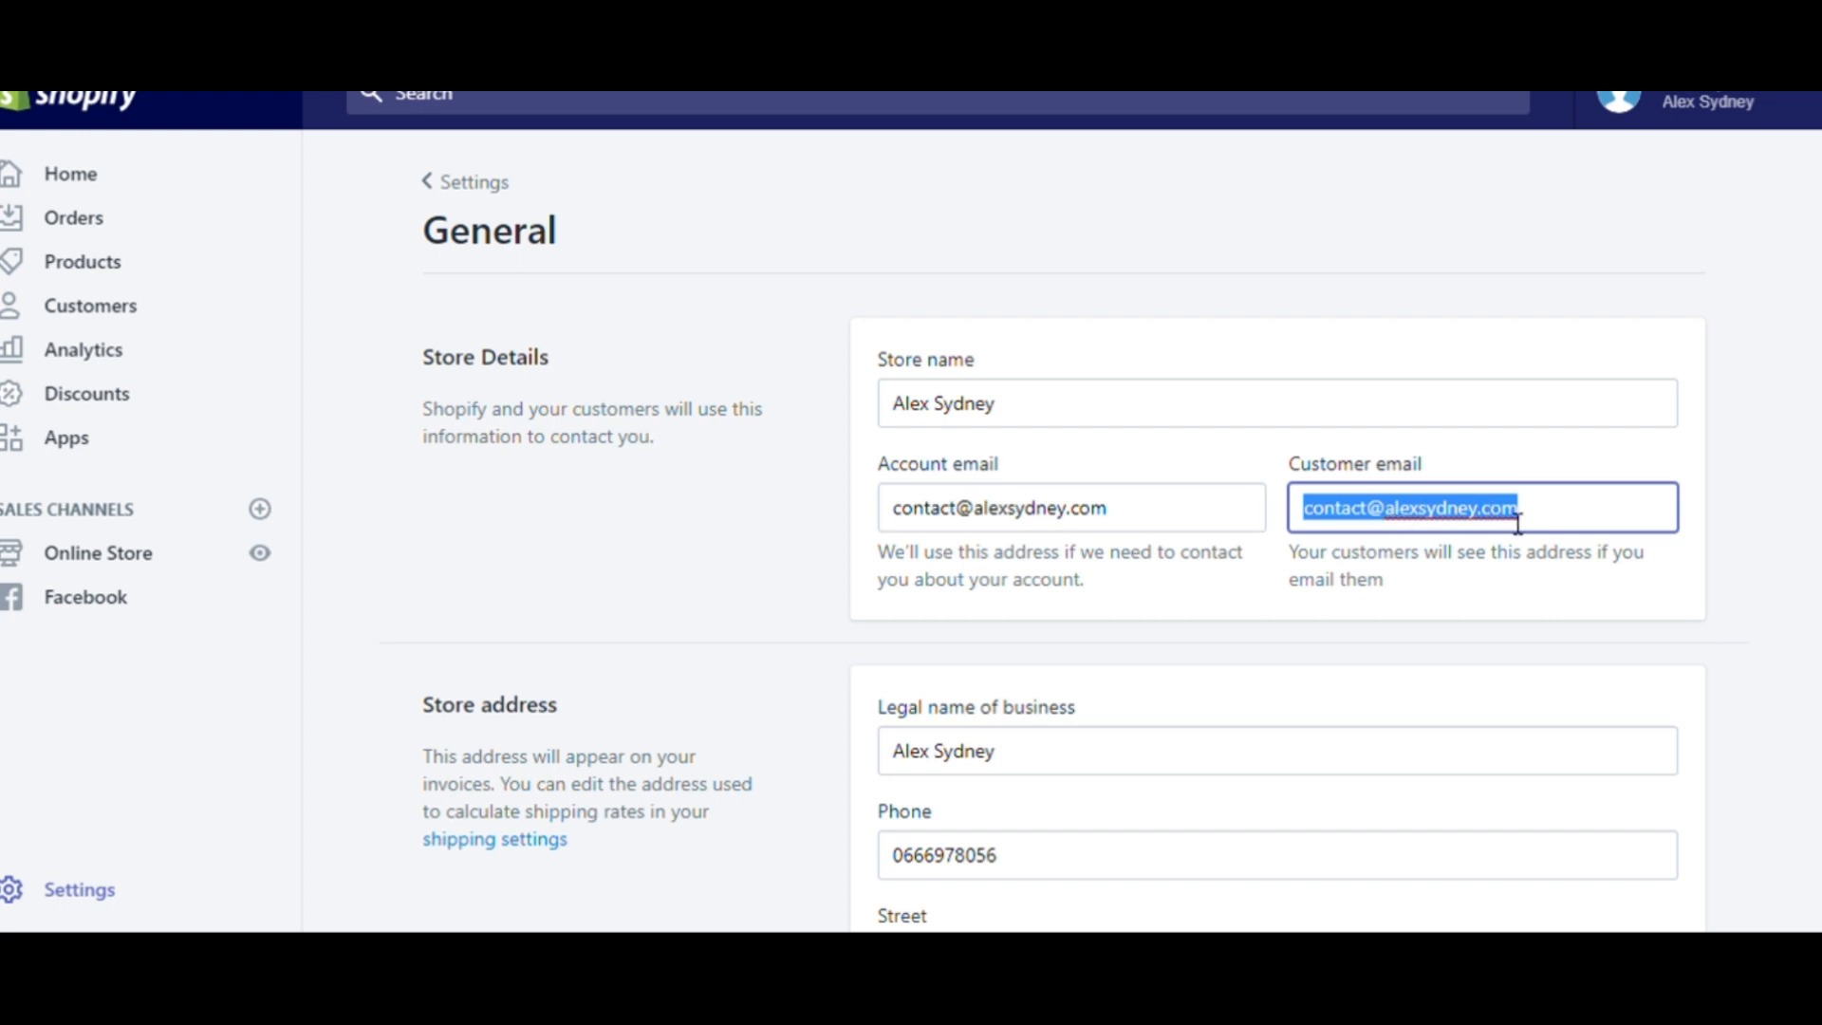
click(1062, 518)
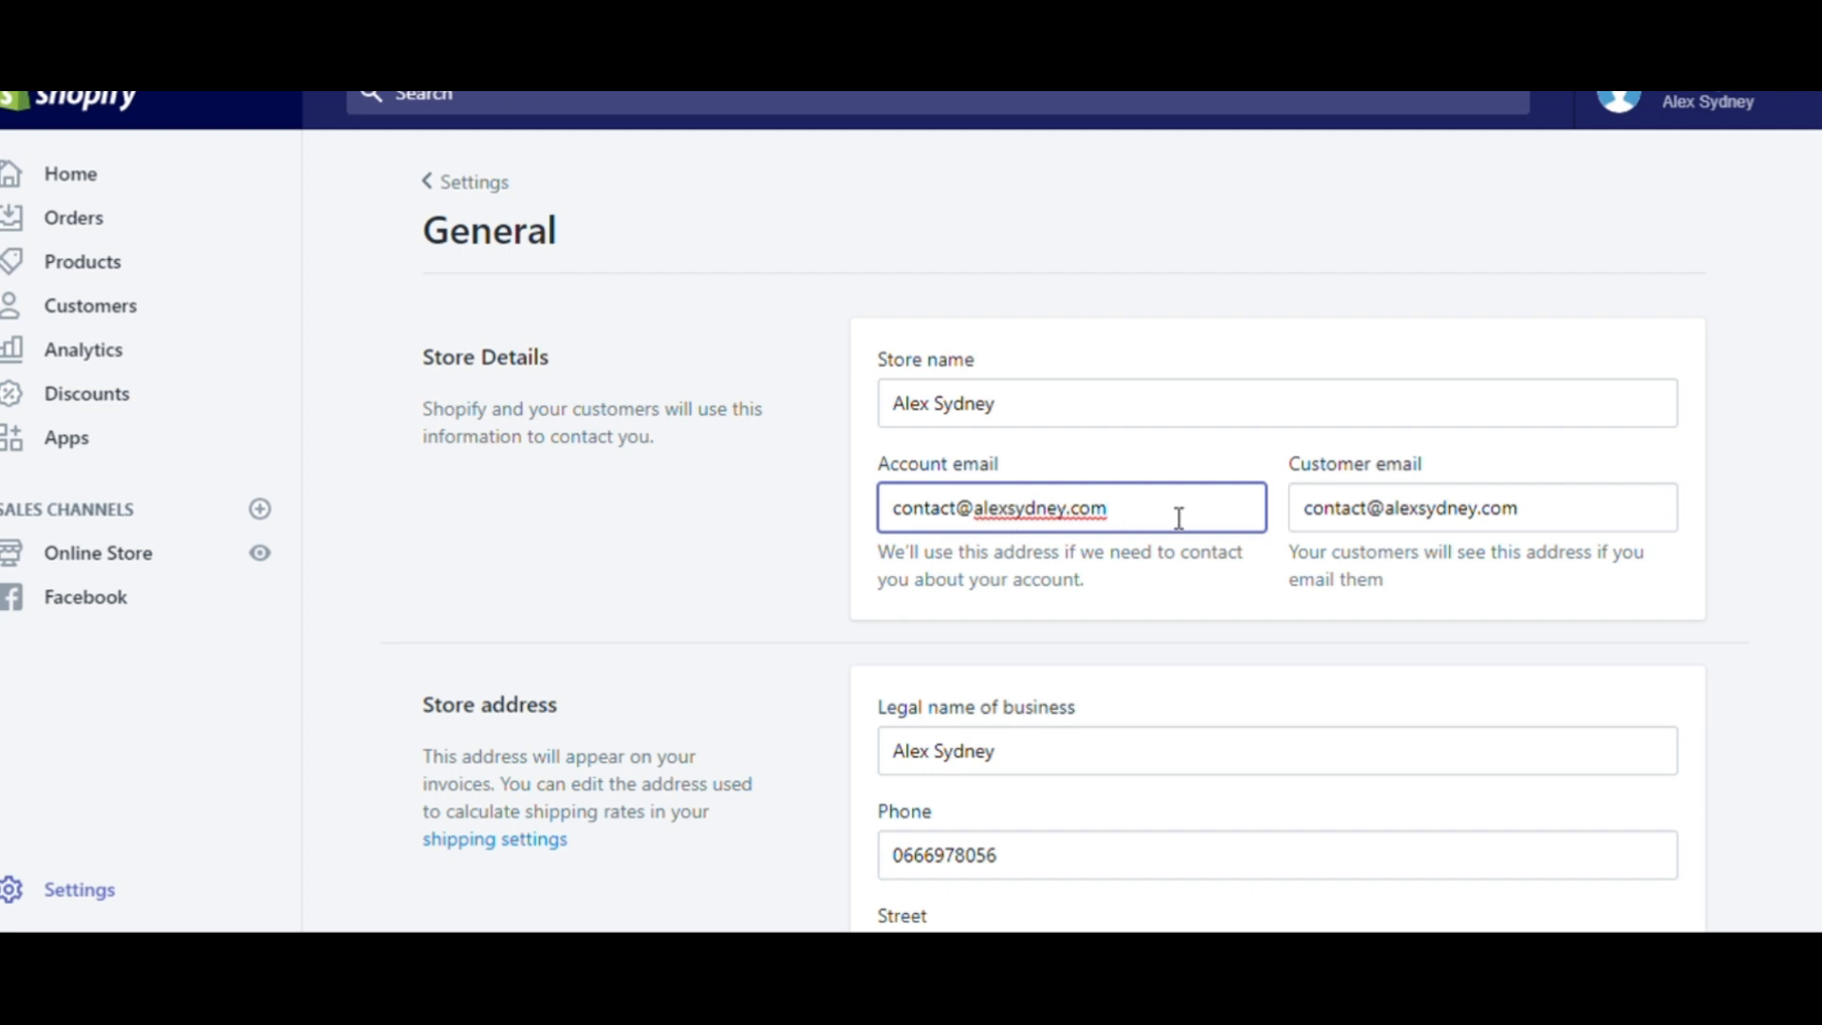
drag(1554, 525, 1317, 517)
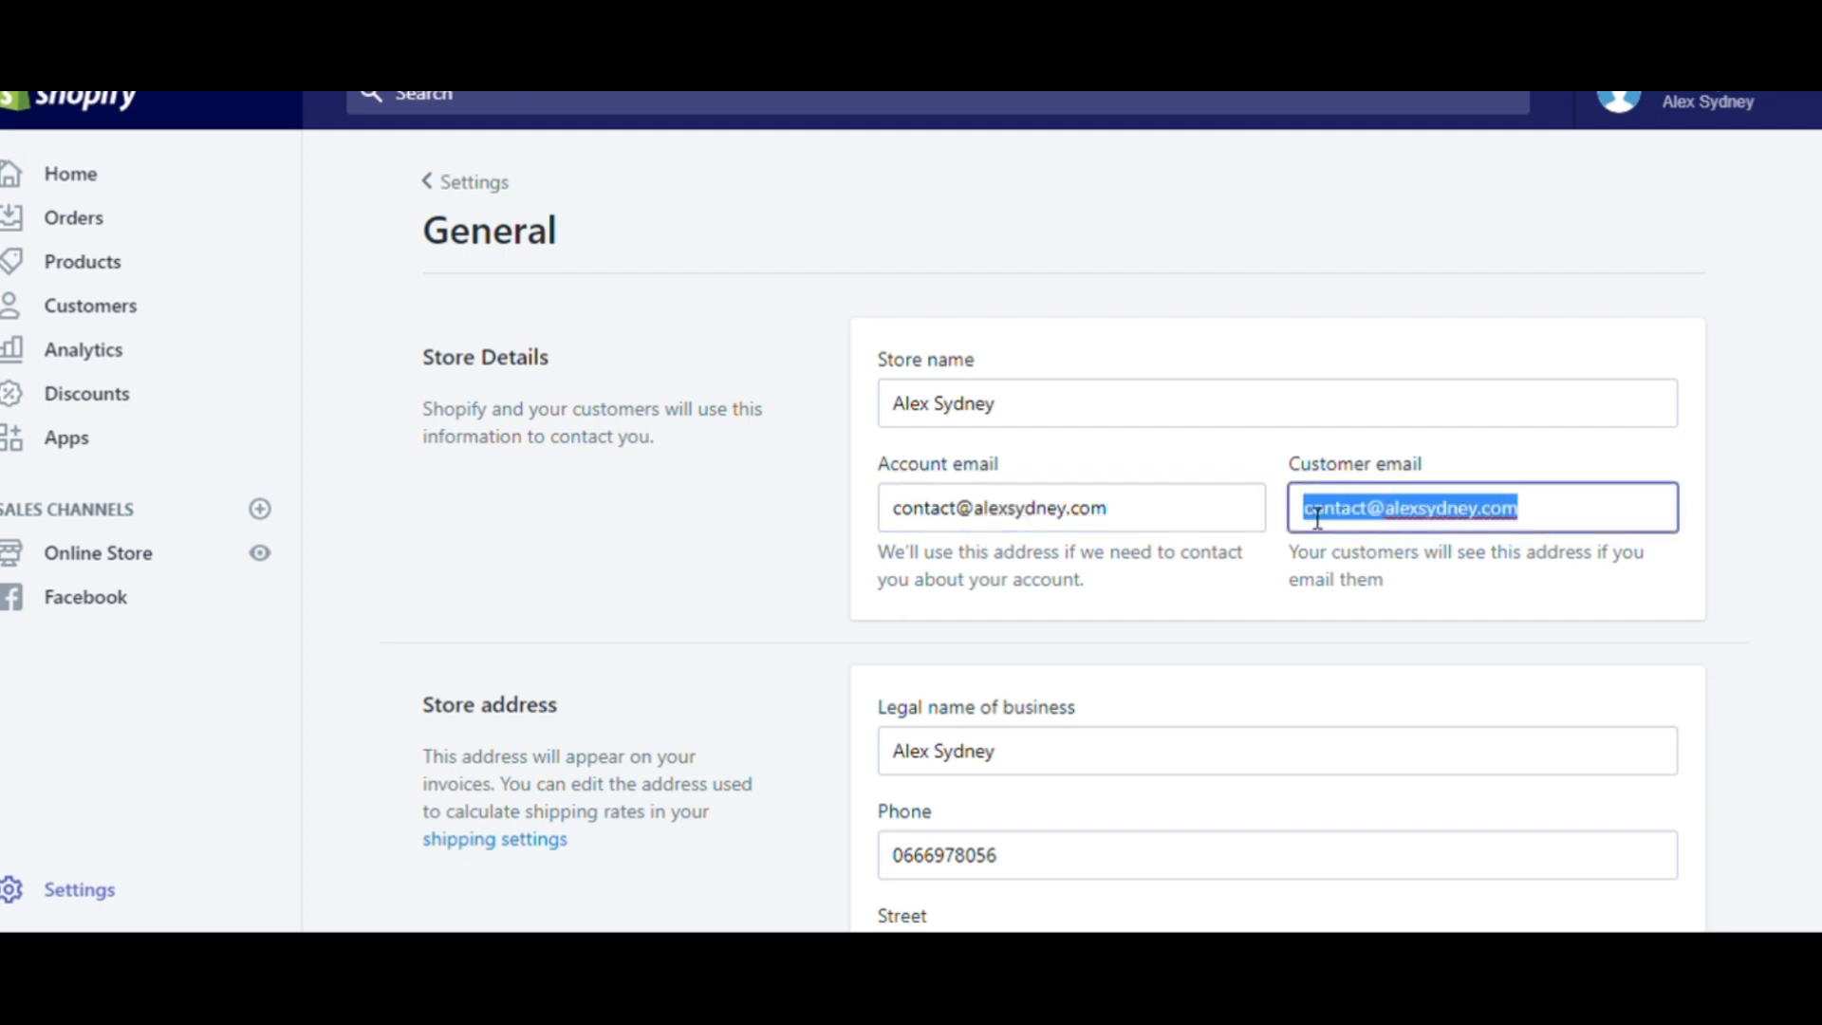
click(1482, 512)
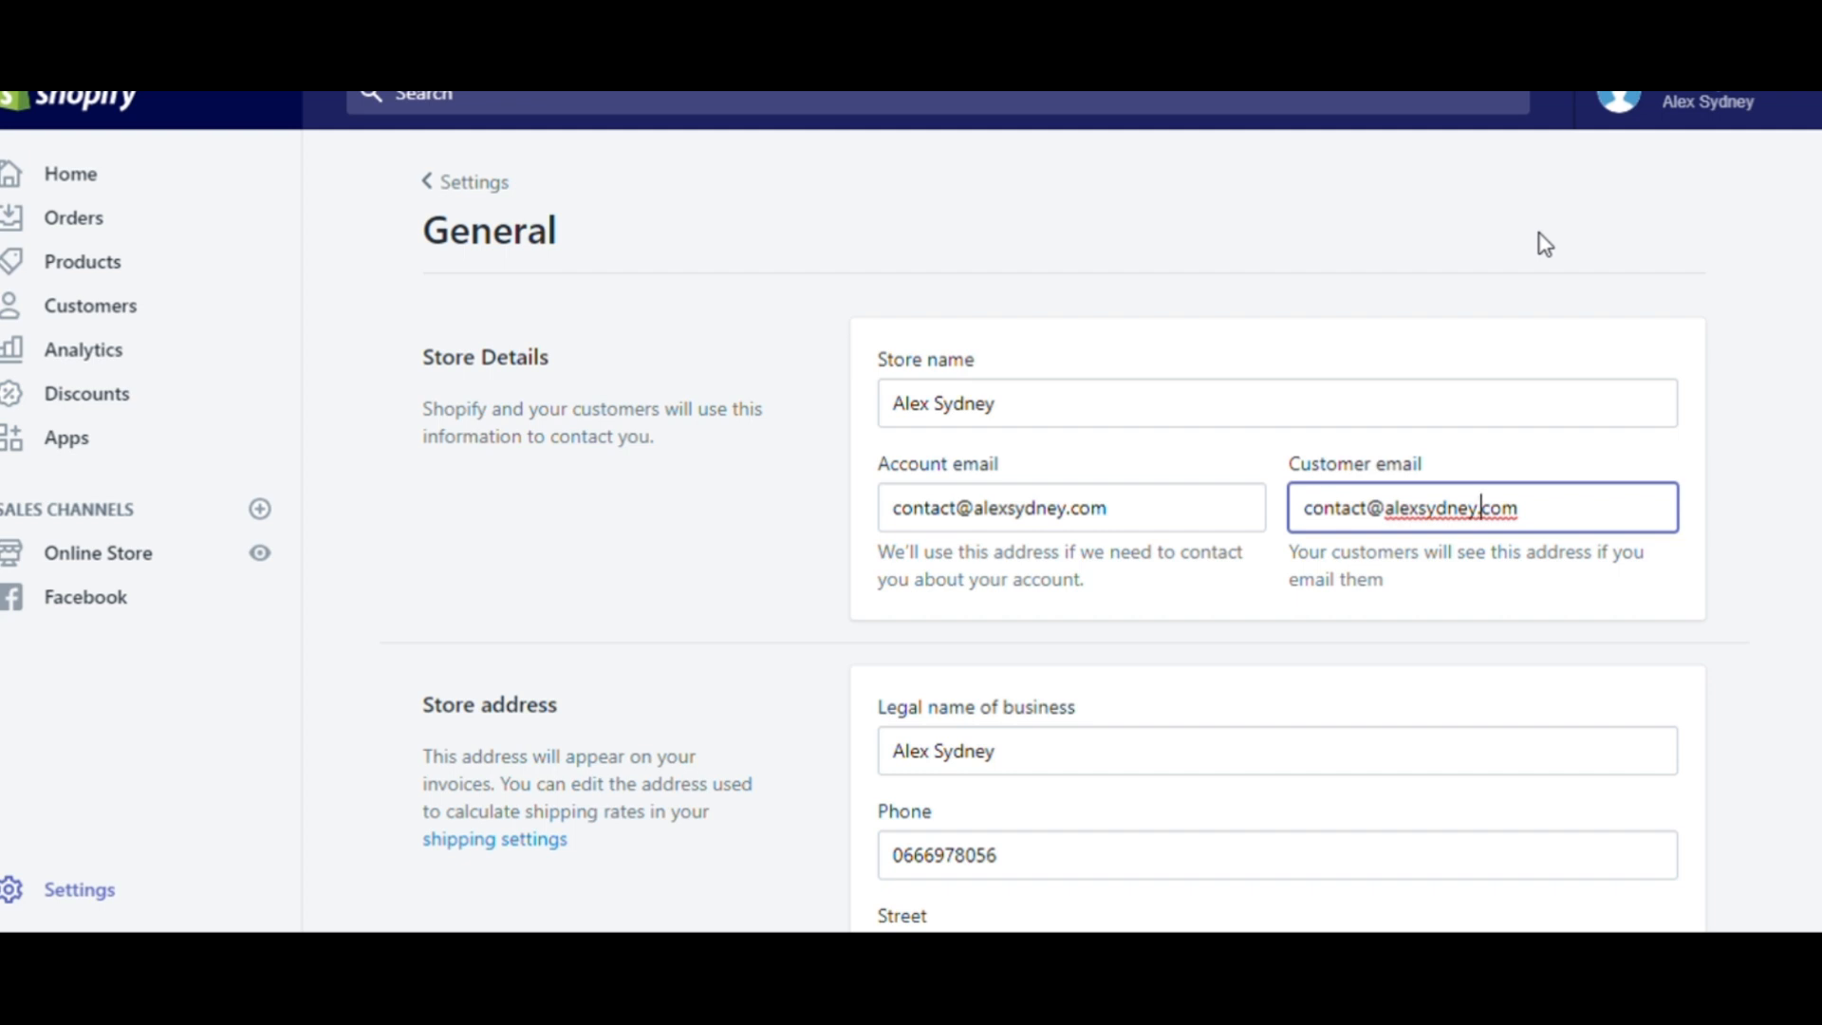
drag(1553, 508, 1379, 514)
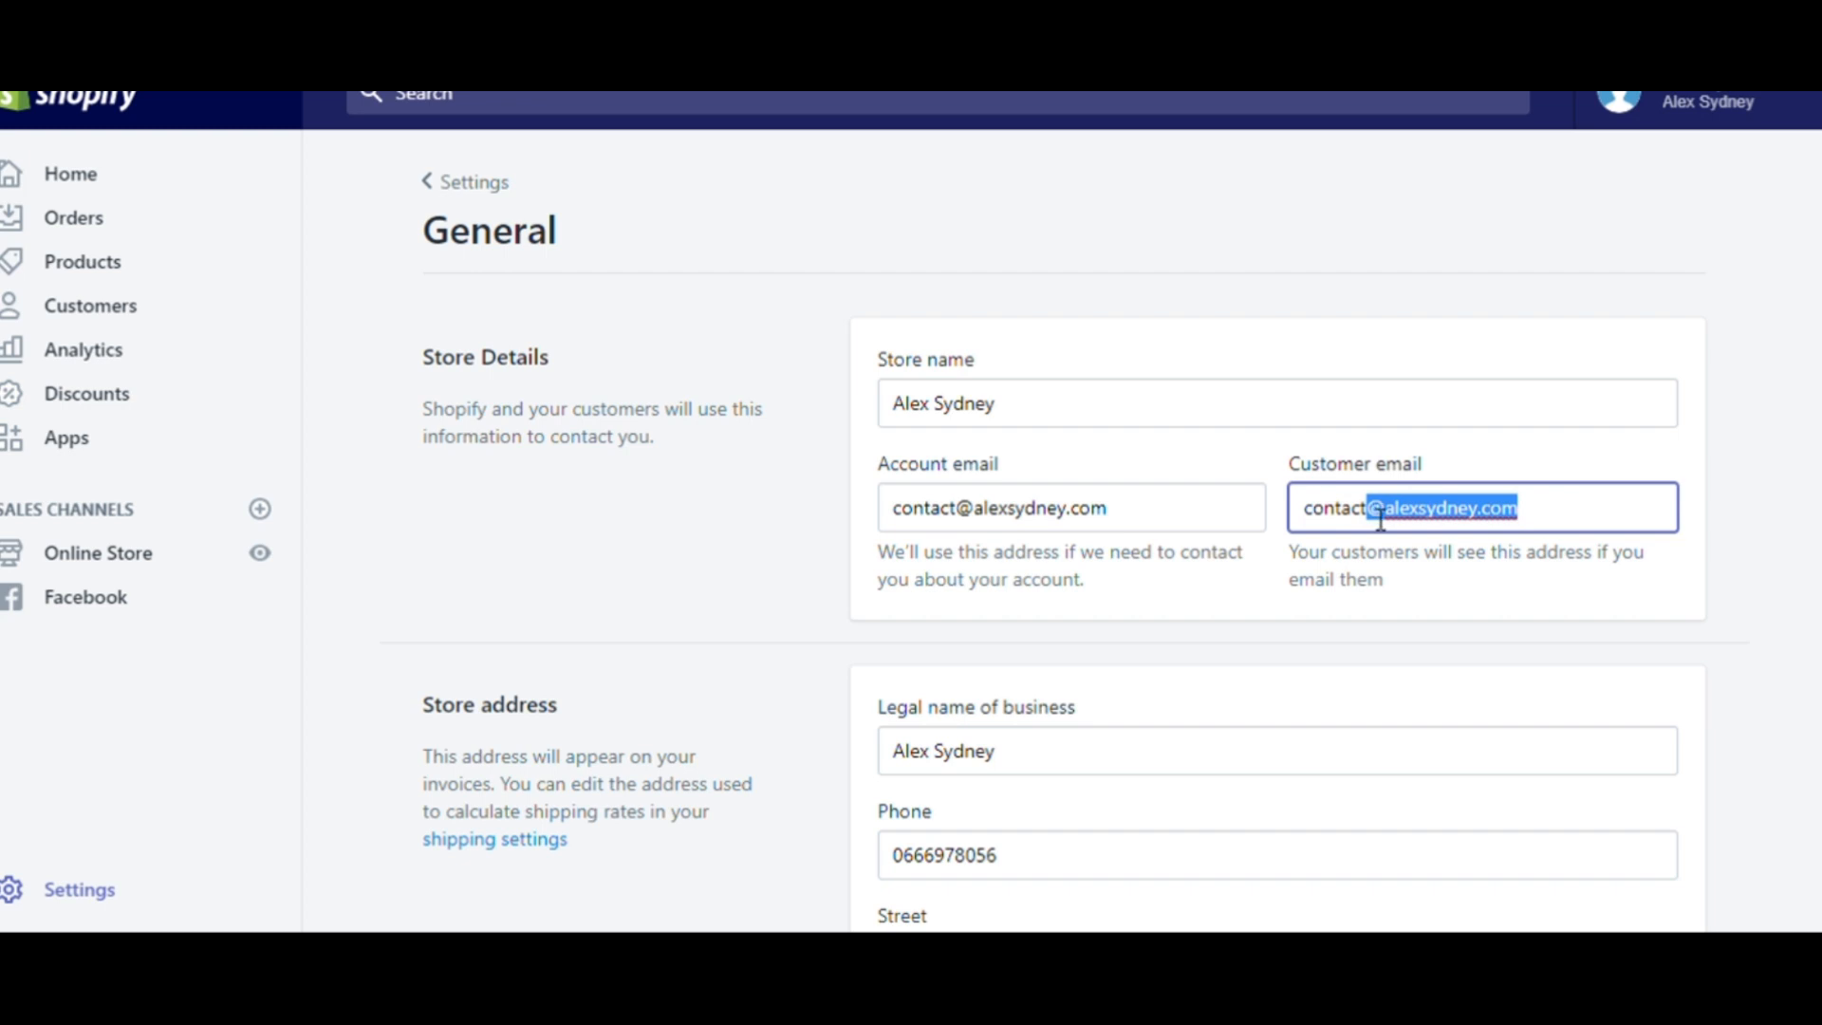
click(1381, 517)
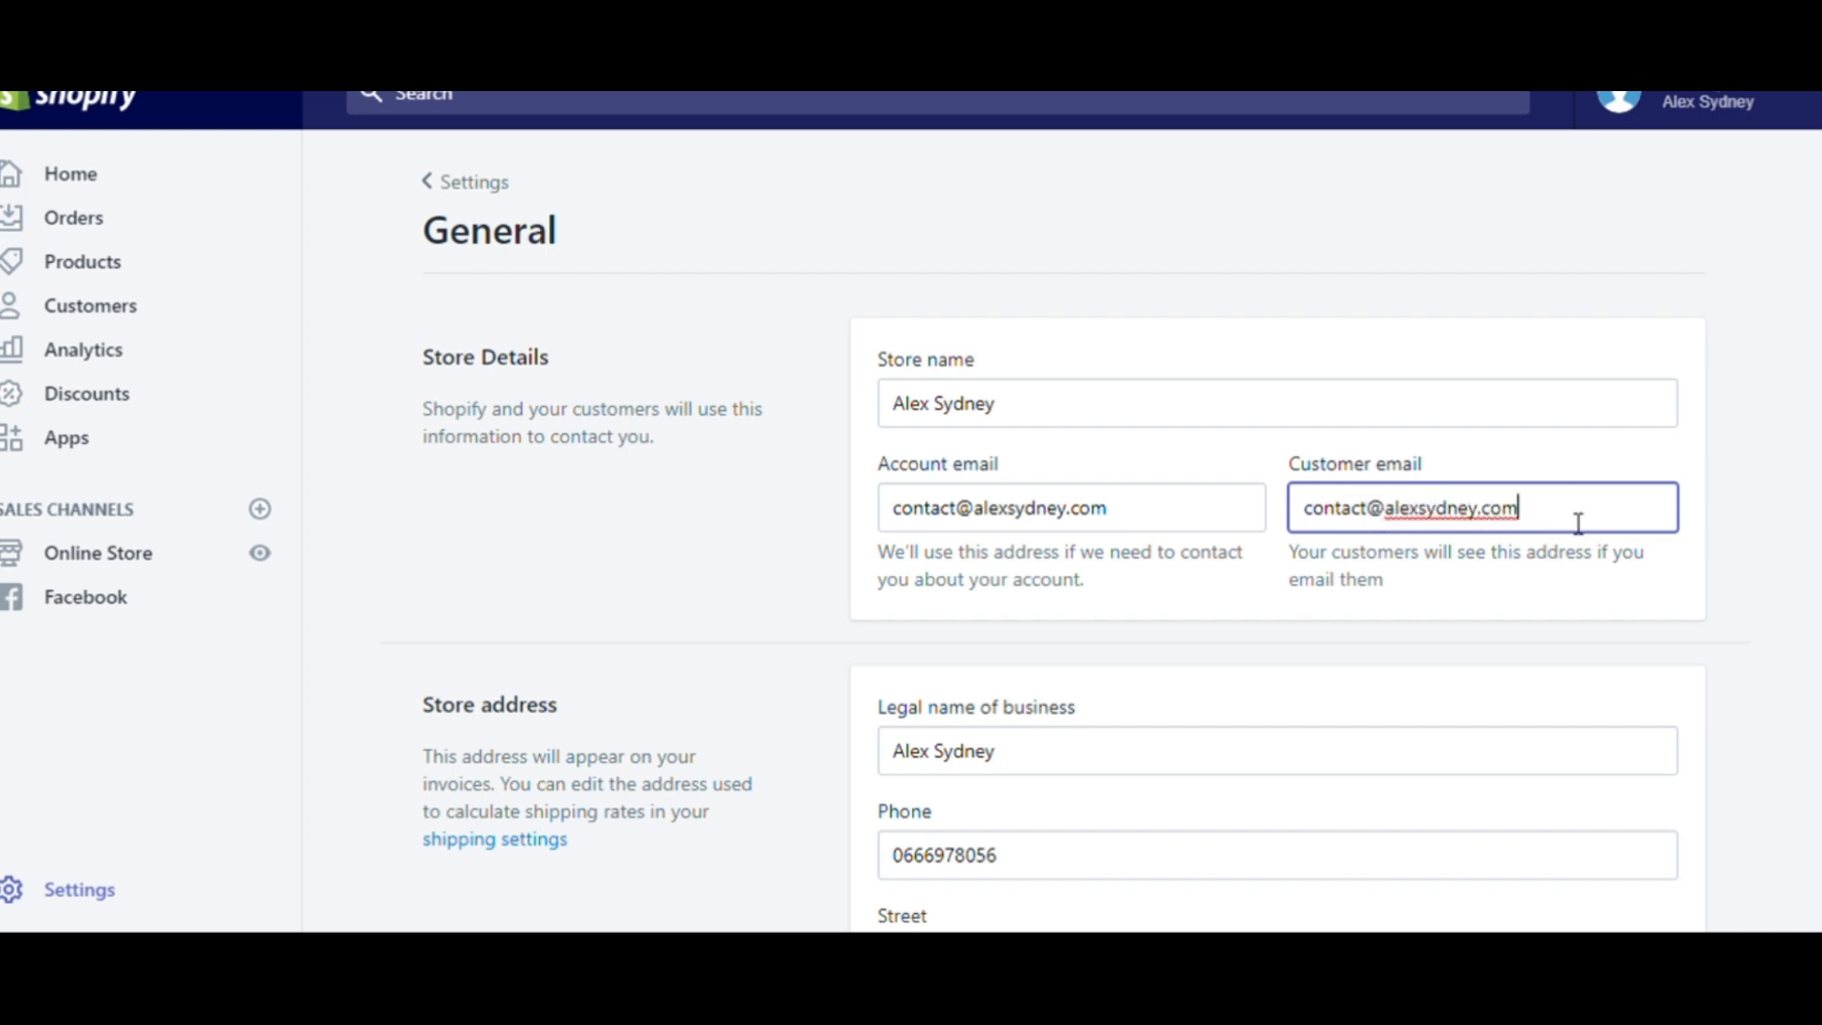
drag(1579, 520, 1376, 539)
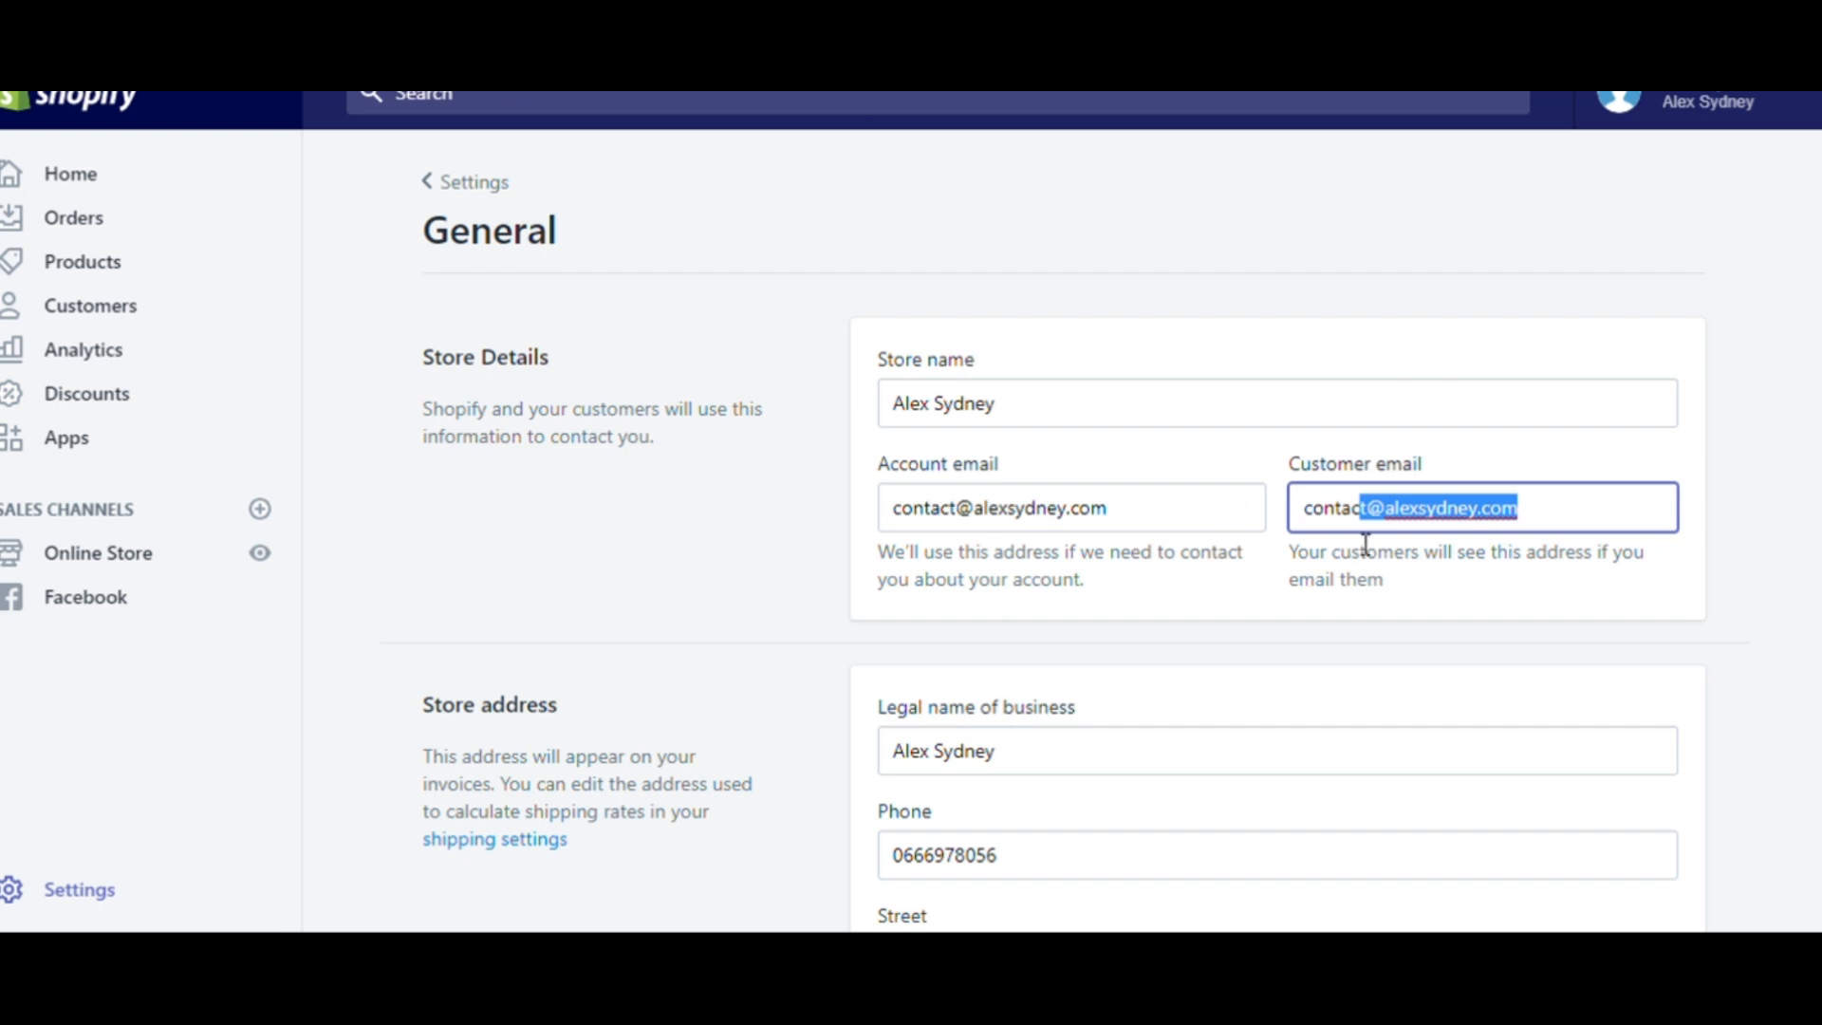
click(1356, 527)
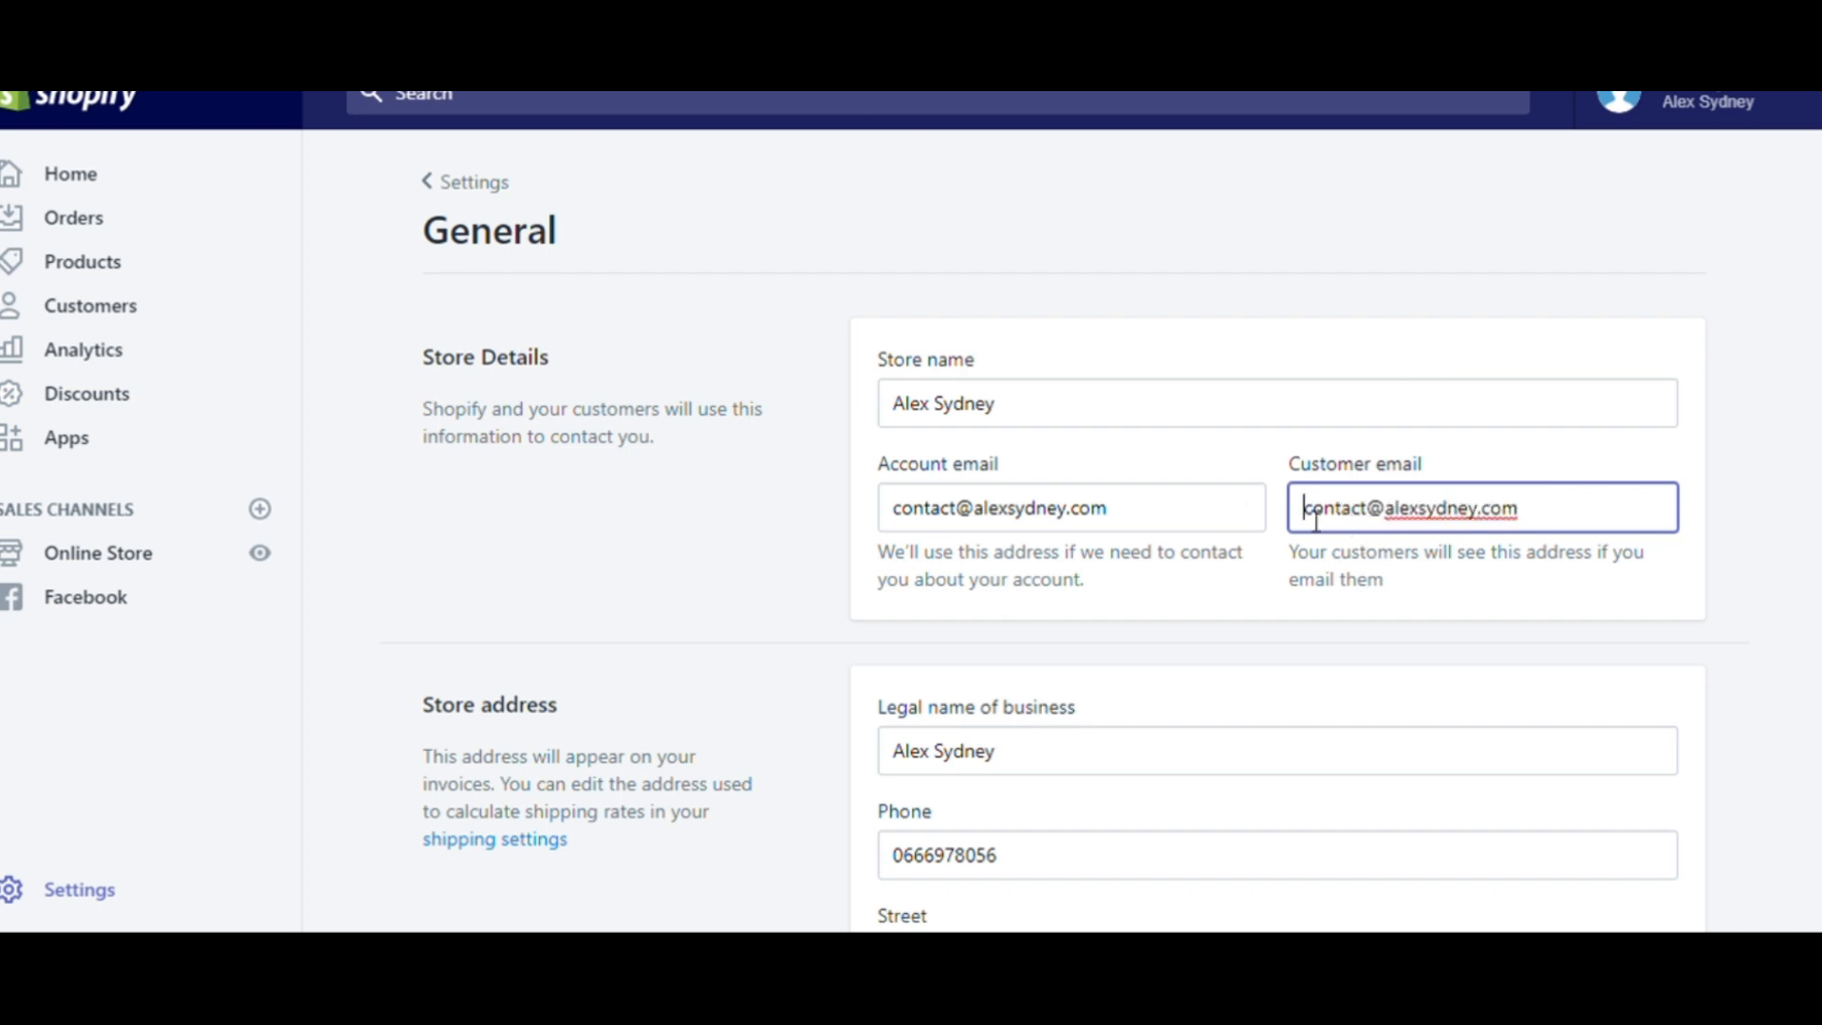
drag(1304, 510, 1525, 534)
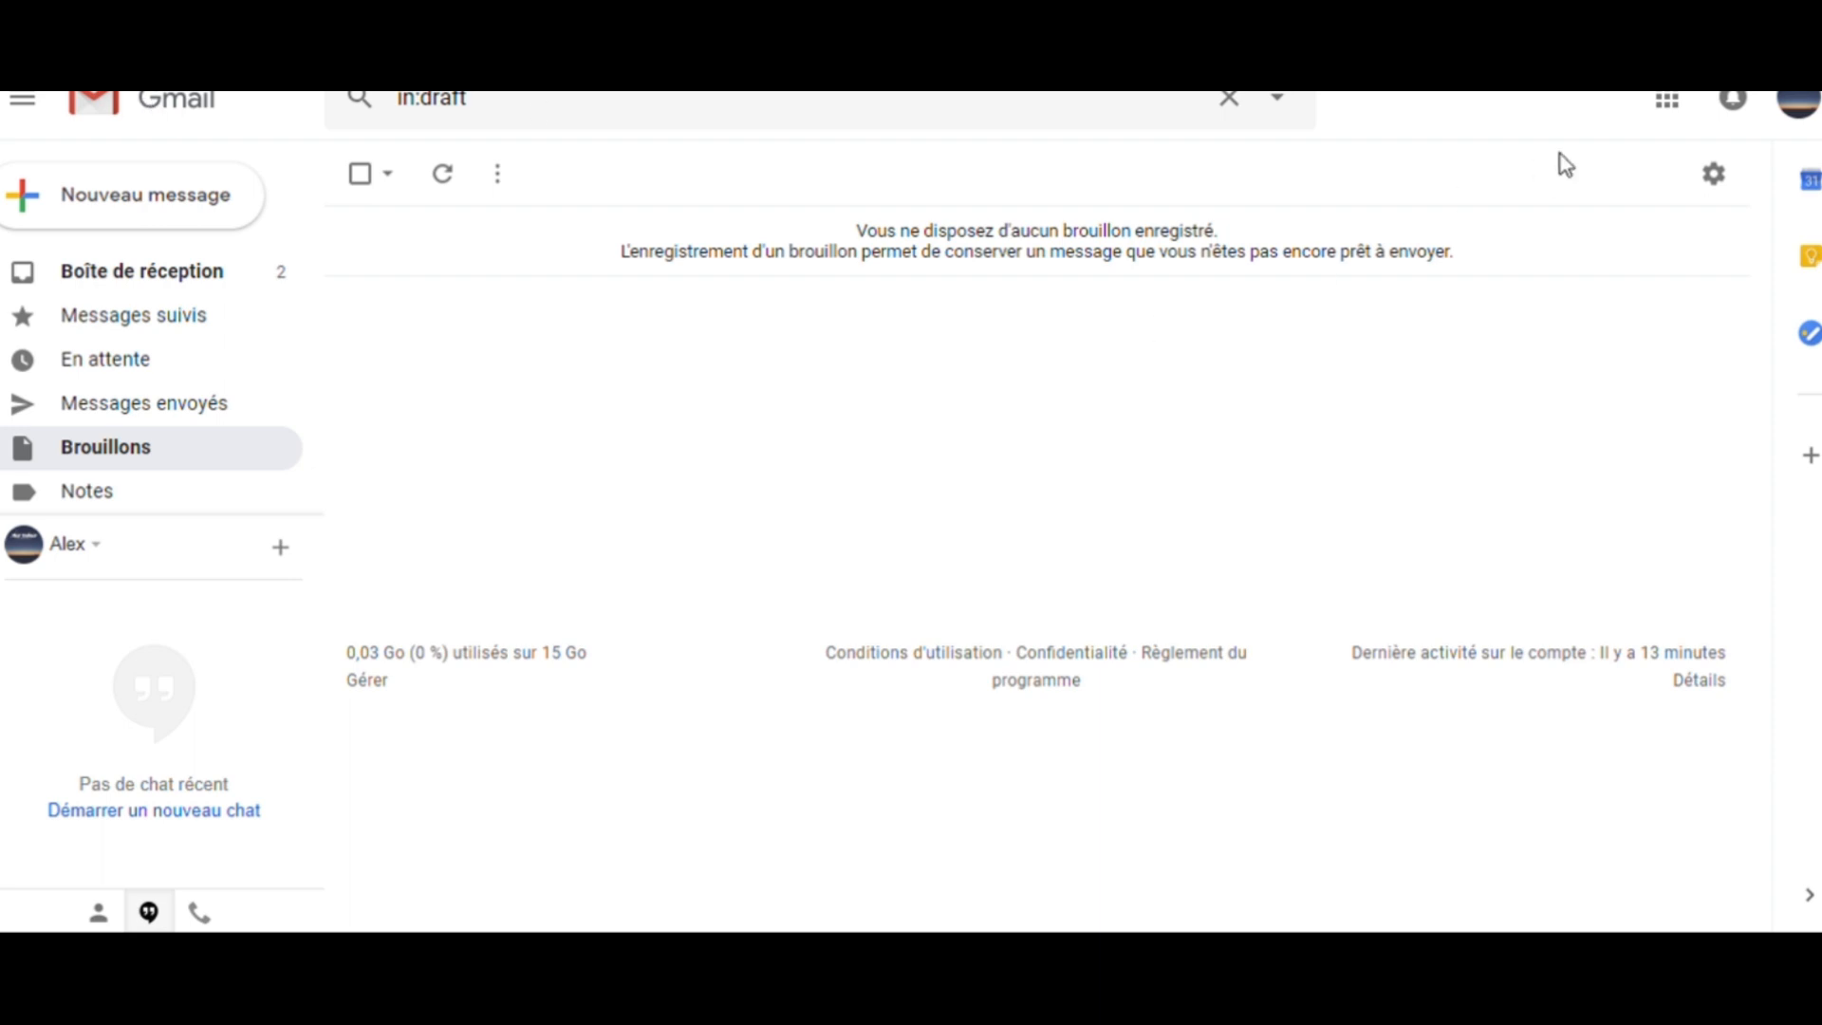
- Open Gmail's Accounts and Import settings and examine the addresses listed under sending mail as
click(1736, 197)
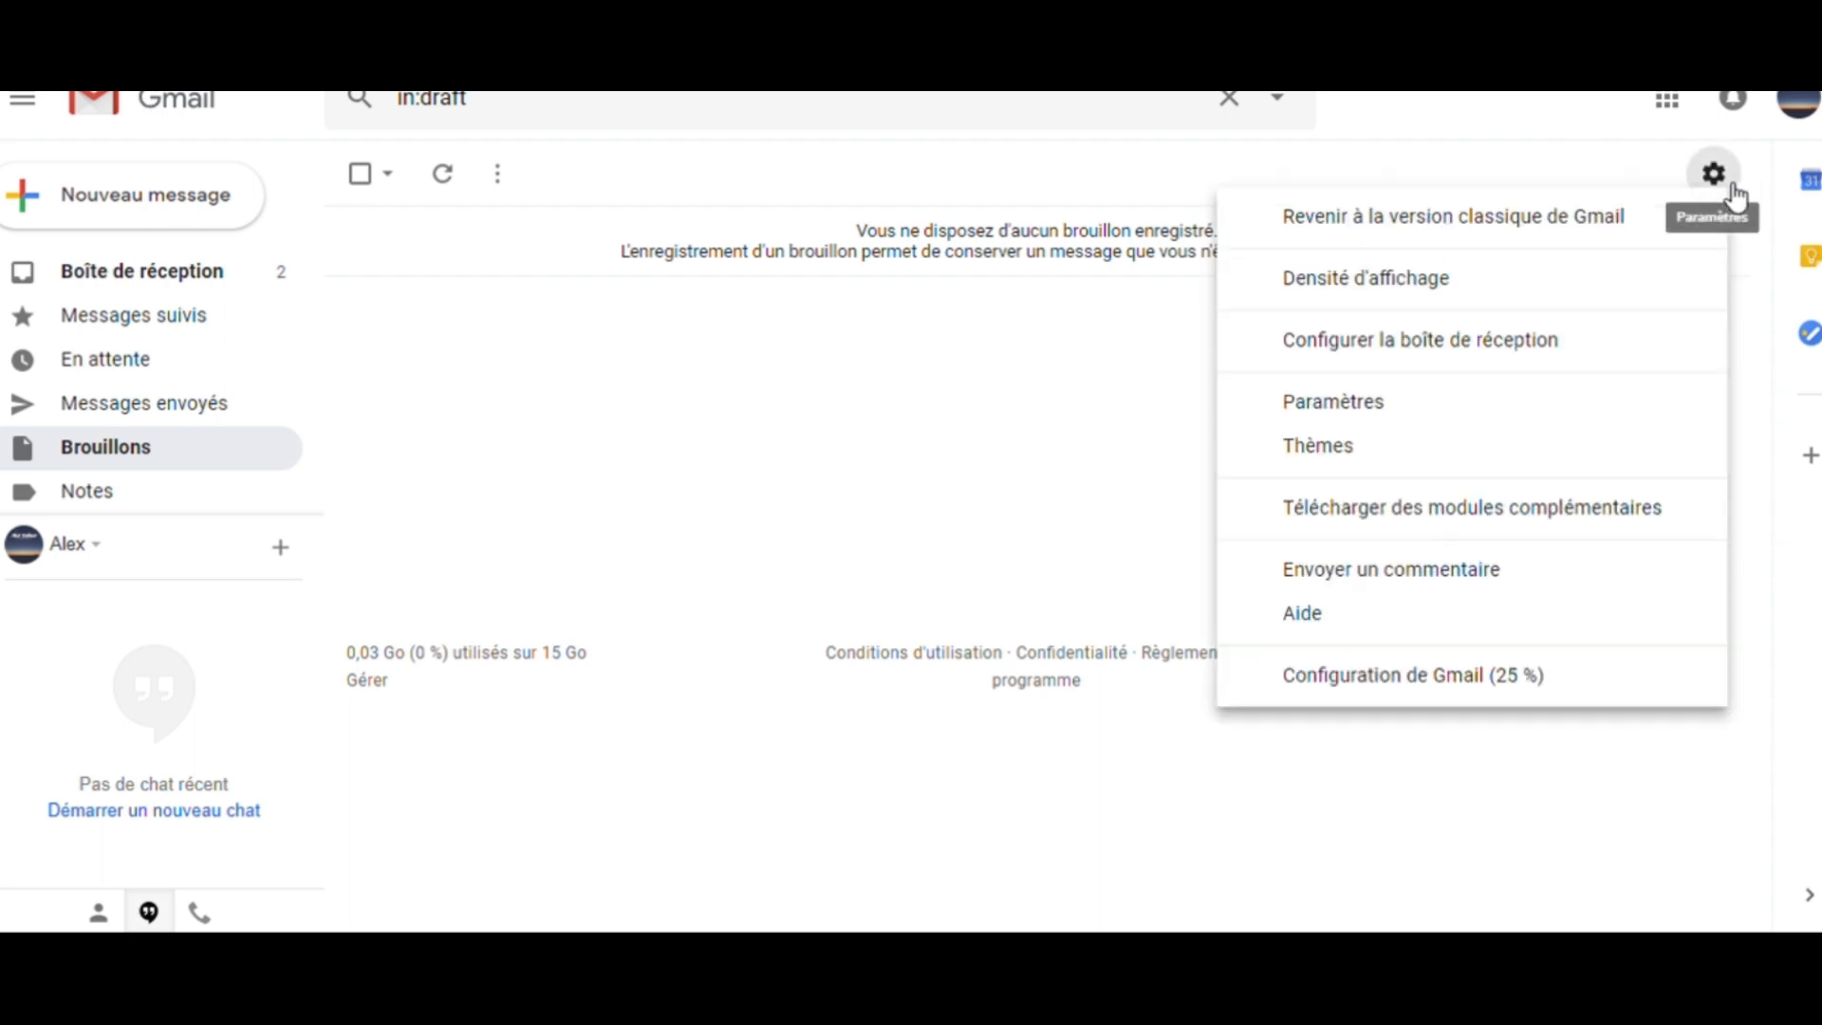
click(1381, 413)
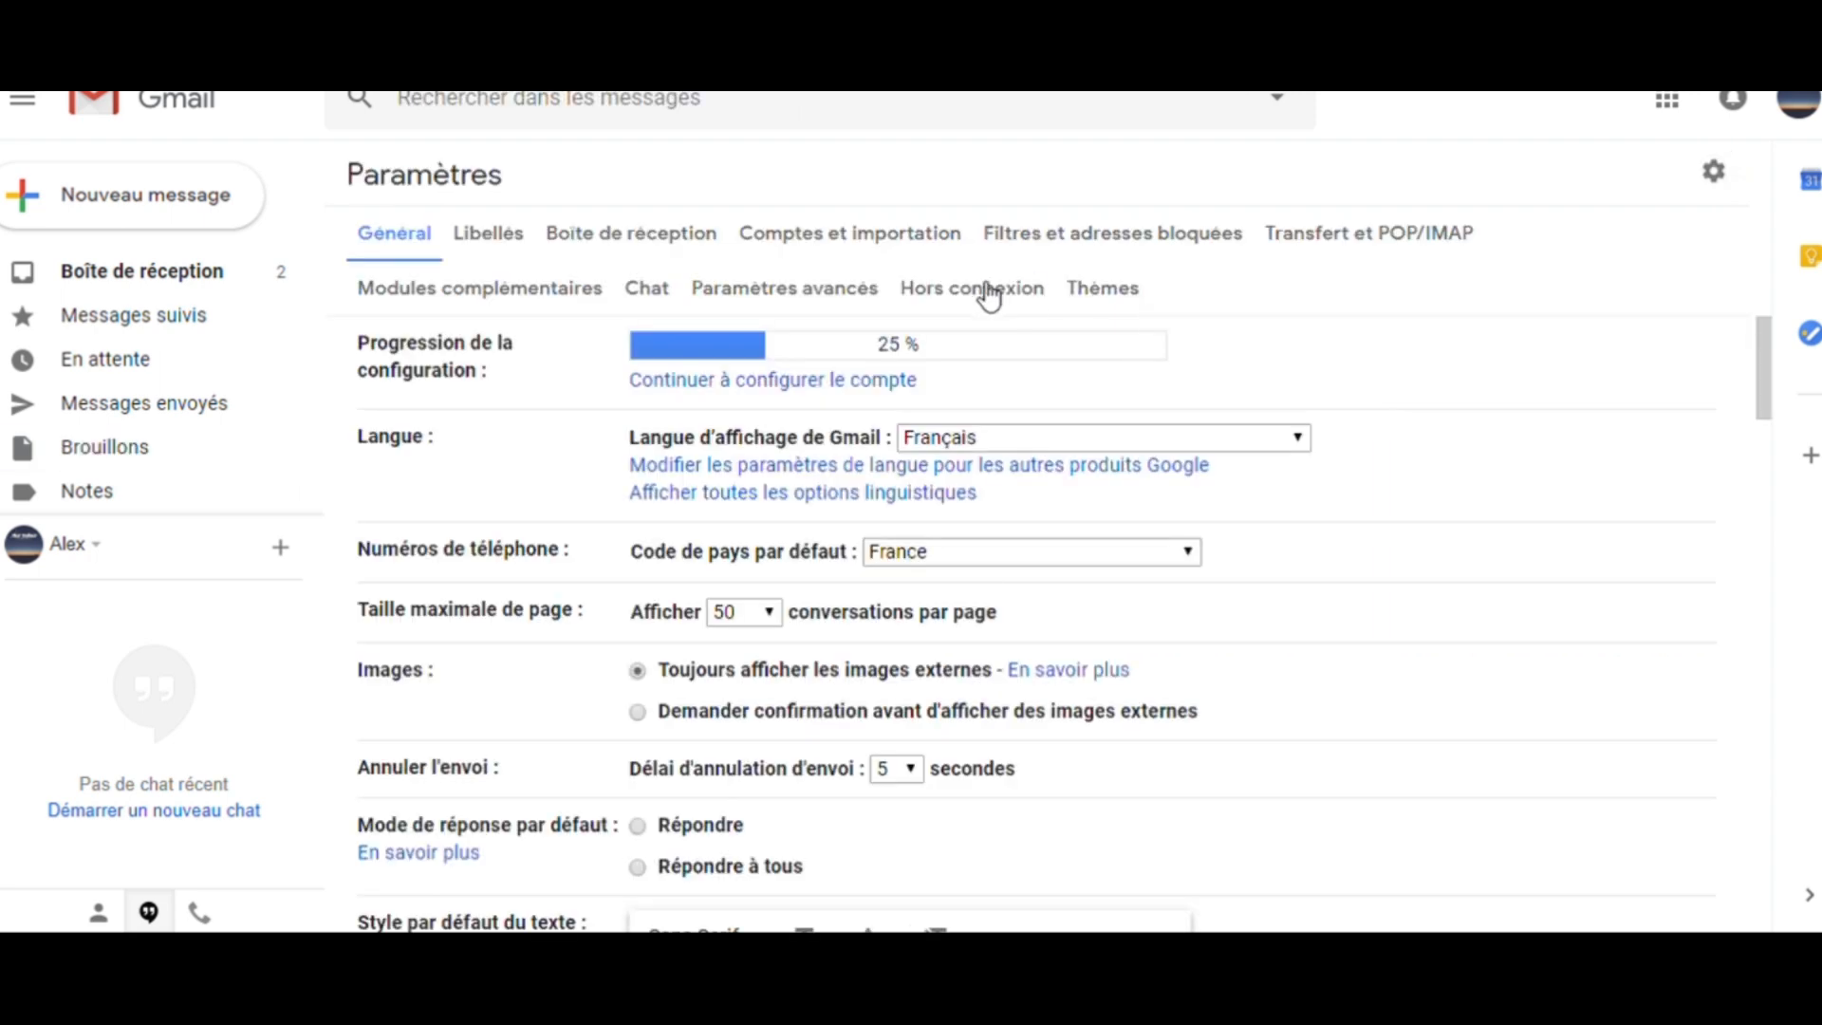
click(903, 249)
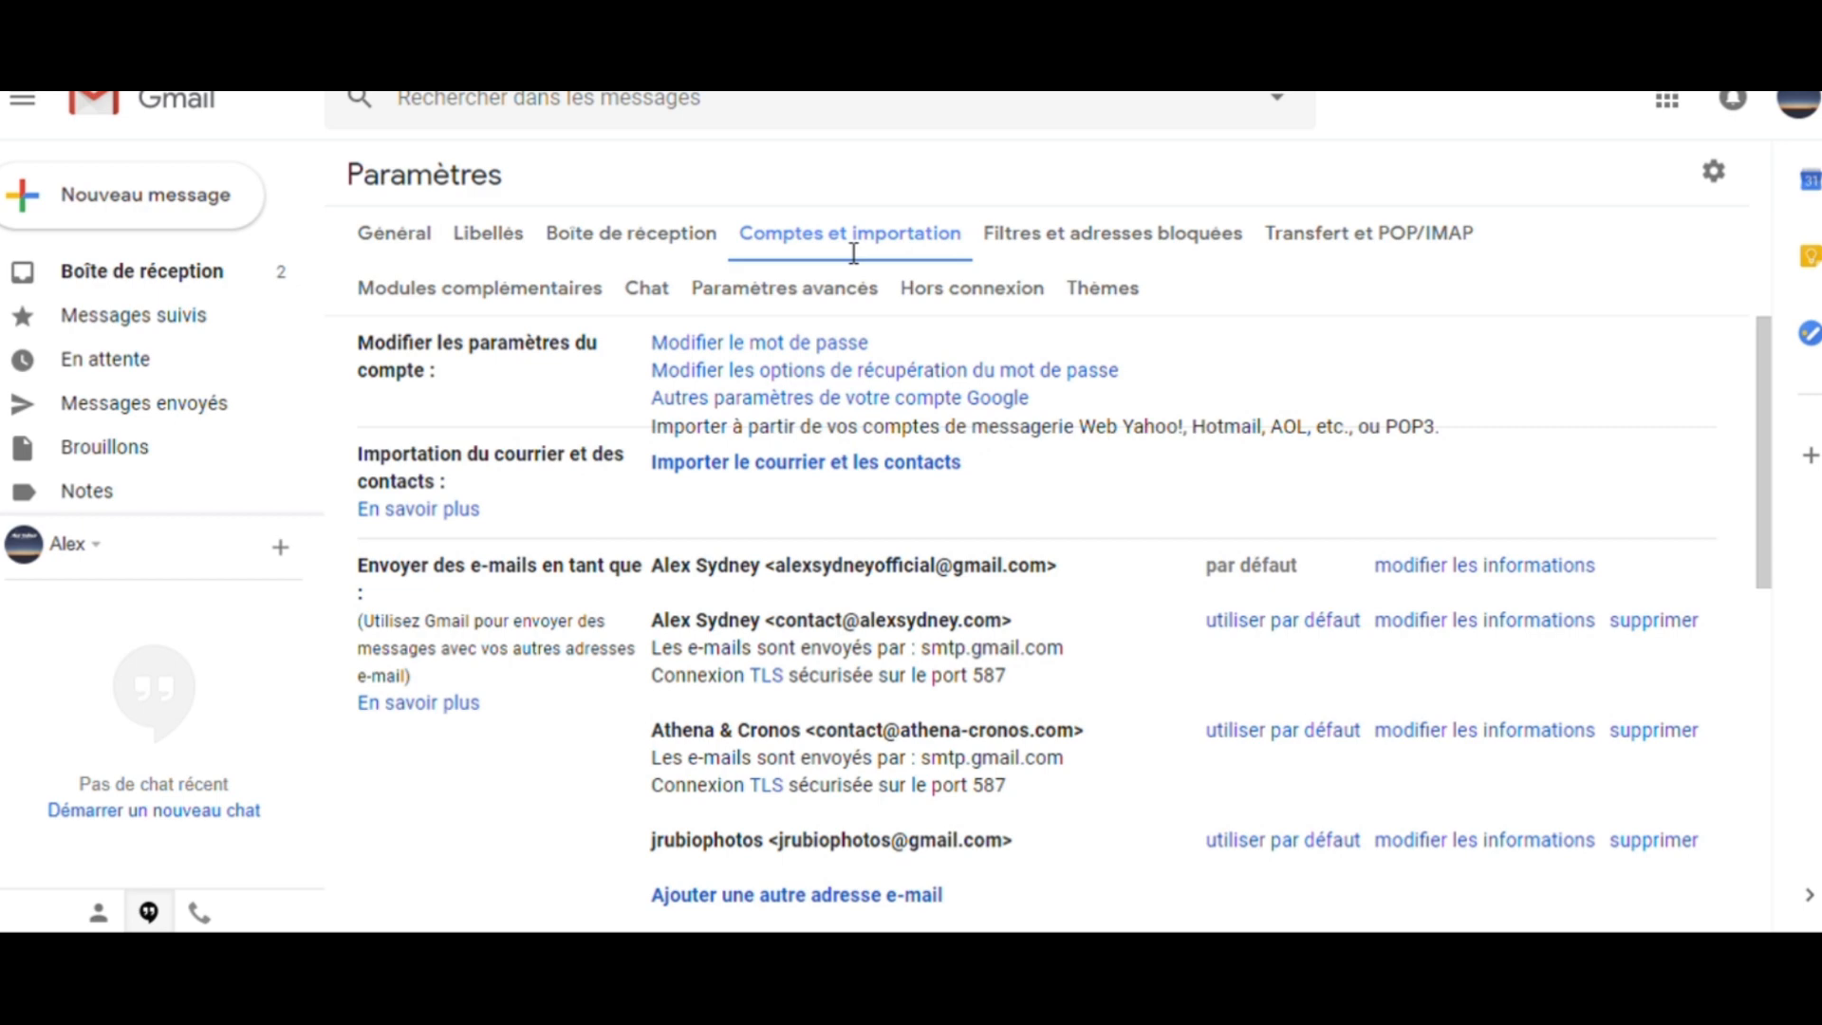
scroll(1092, 608, down, 2)
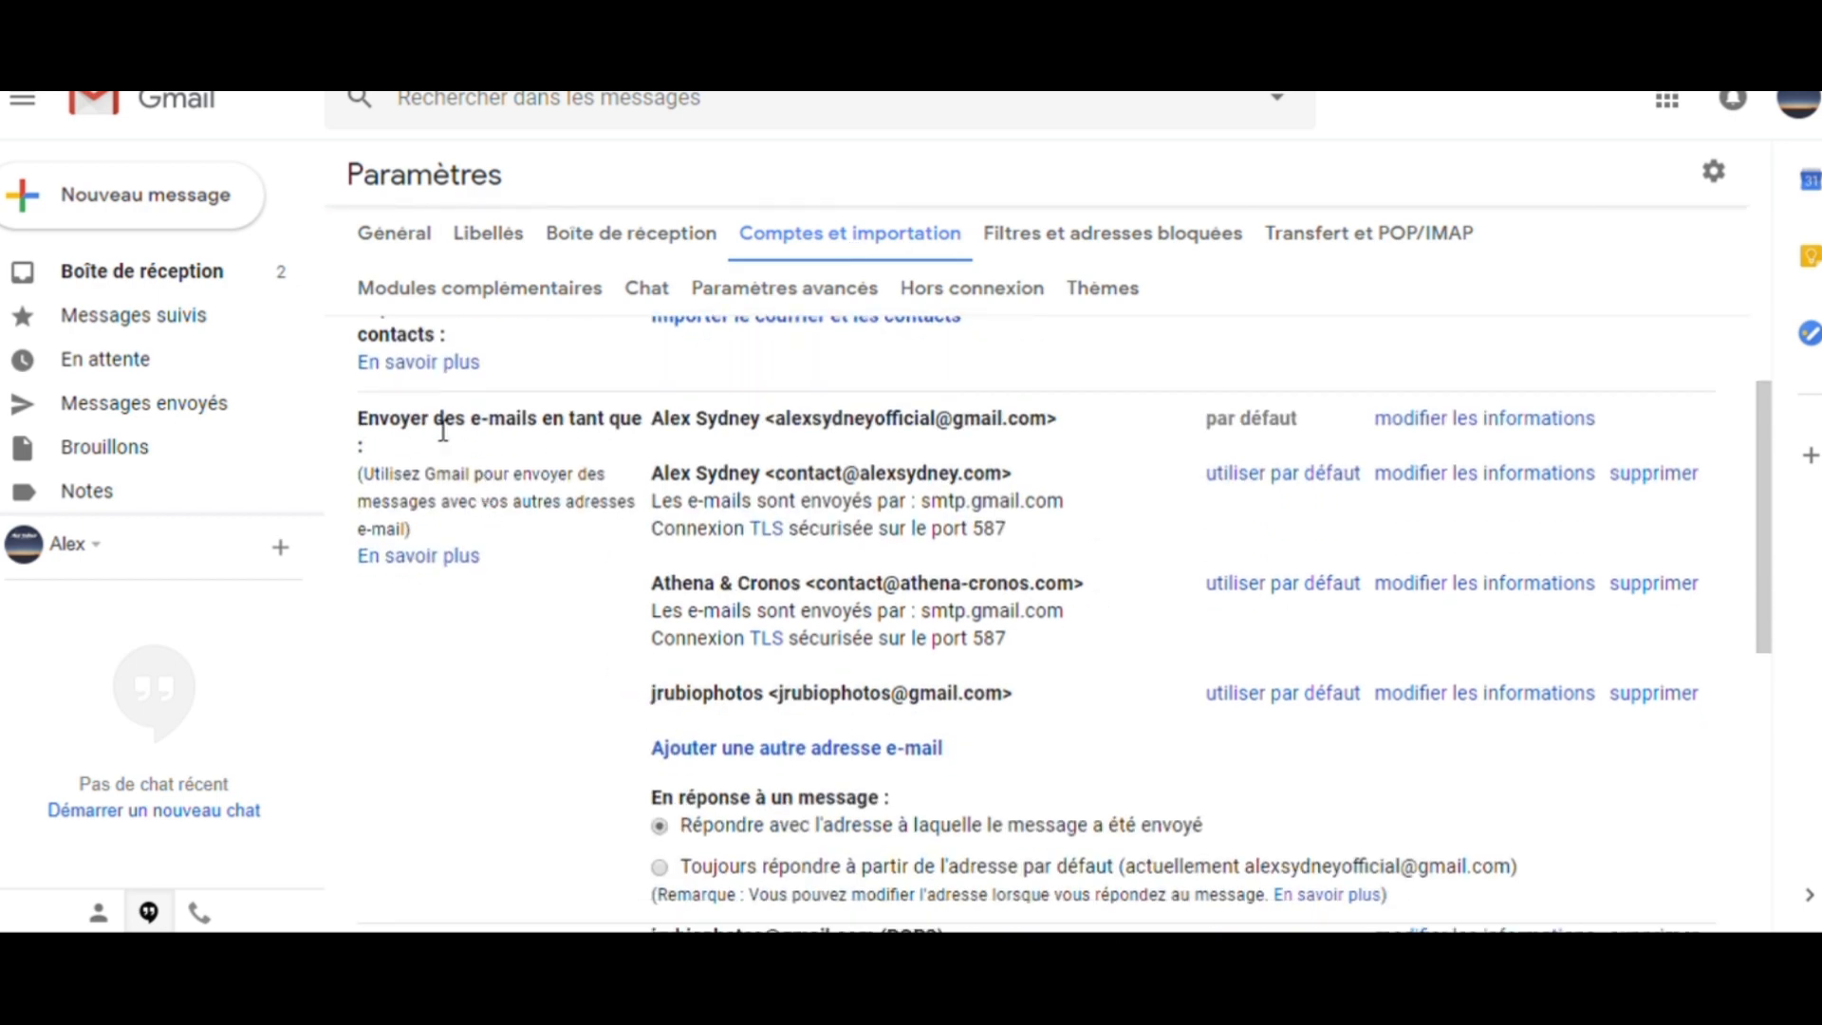
drag(361, 425, 1074, 436)
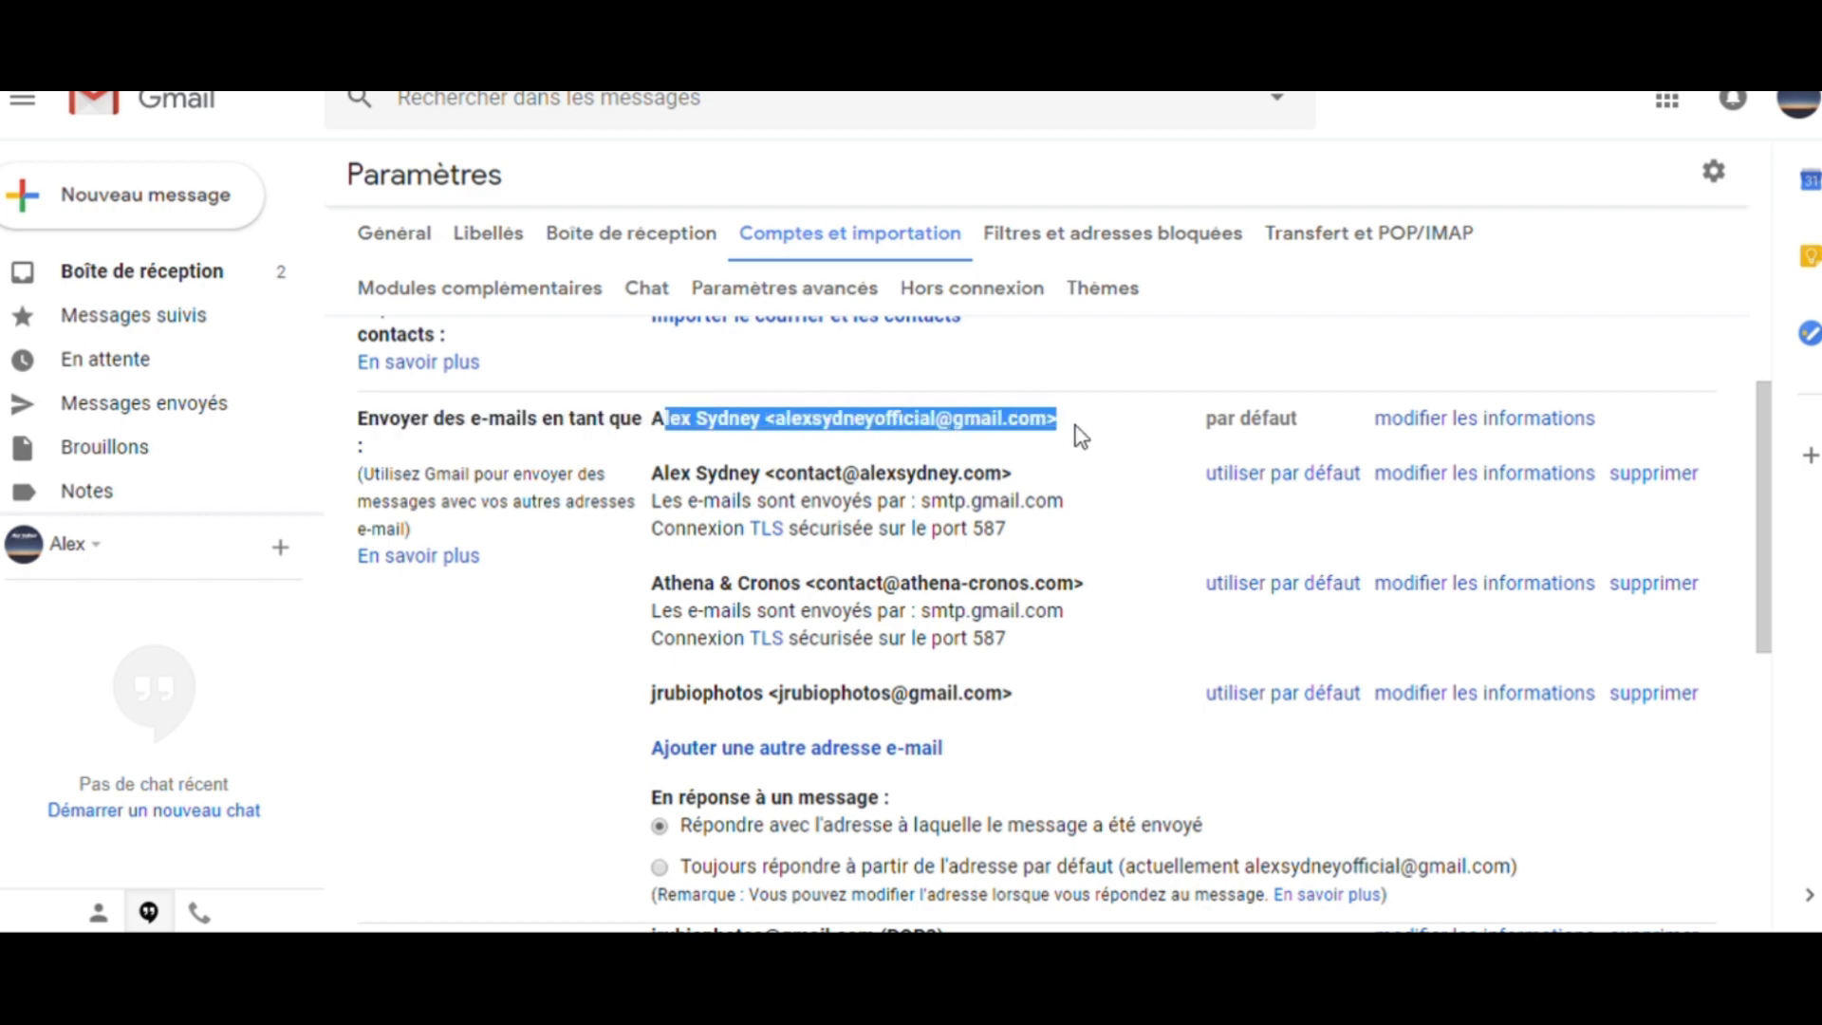
click(786, 443)
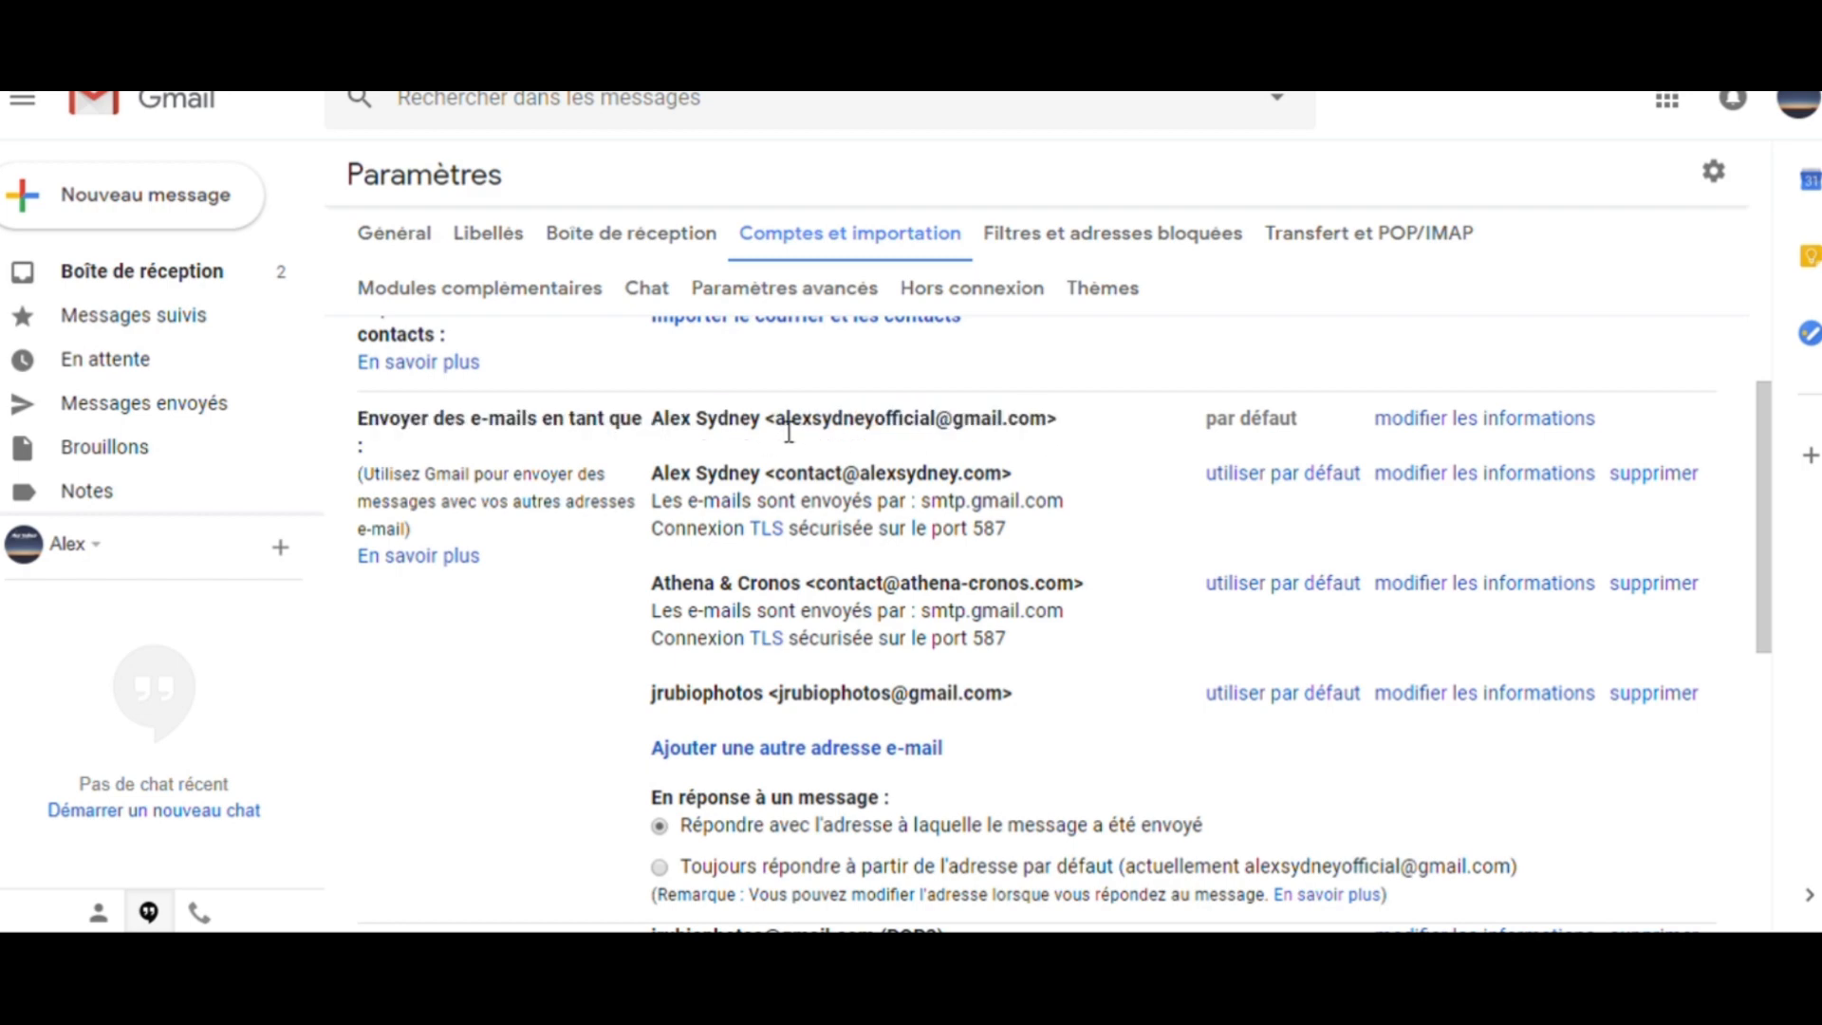
drag(776, 423, 1057, 436)
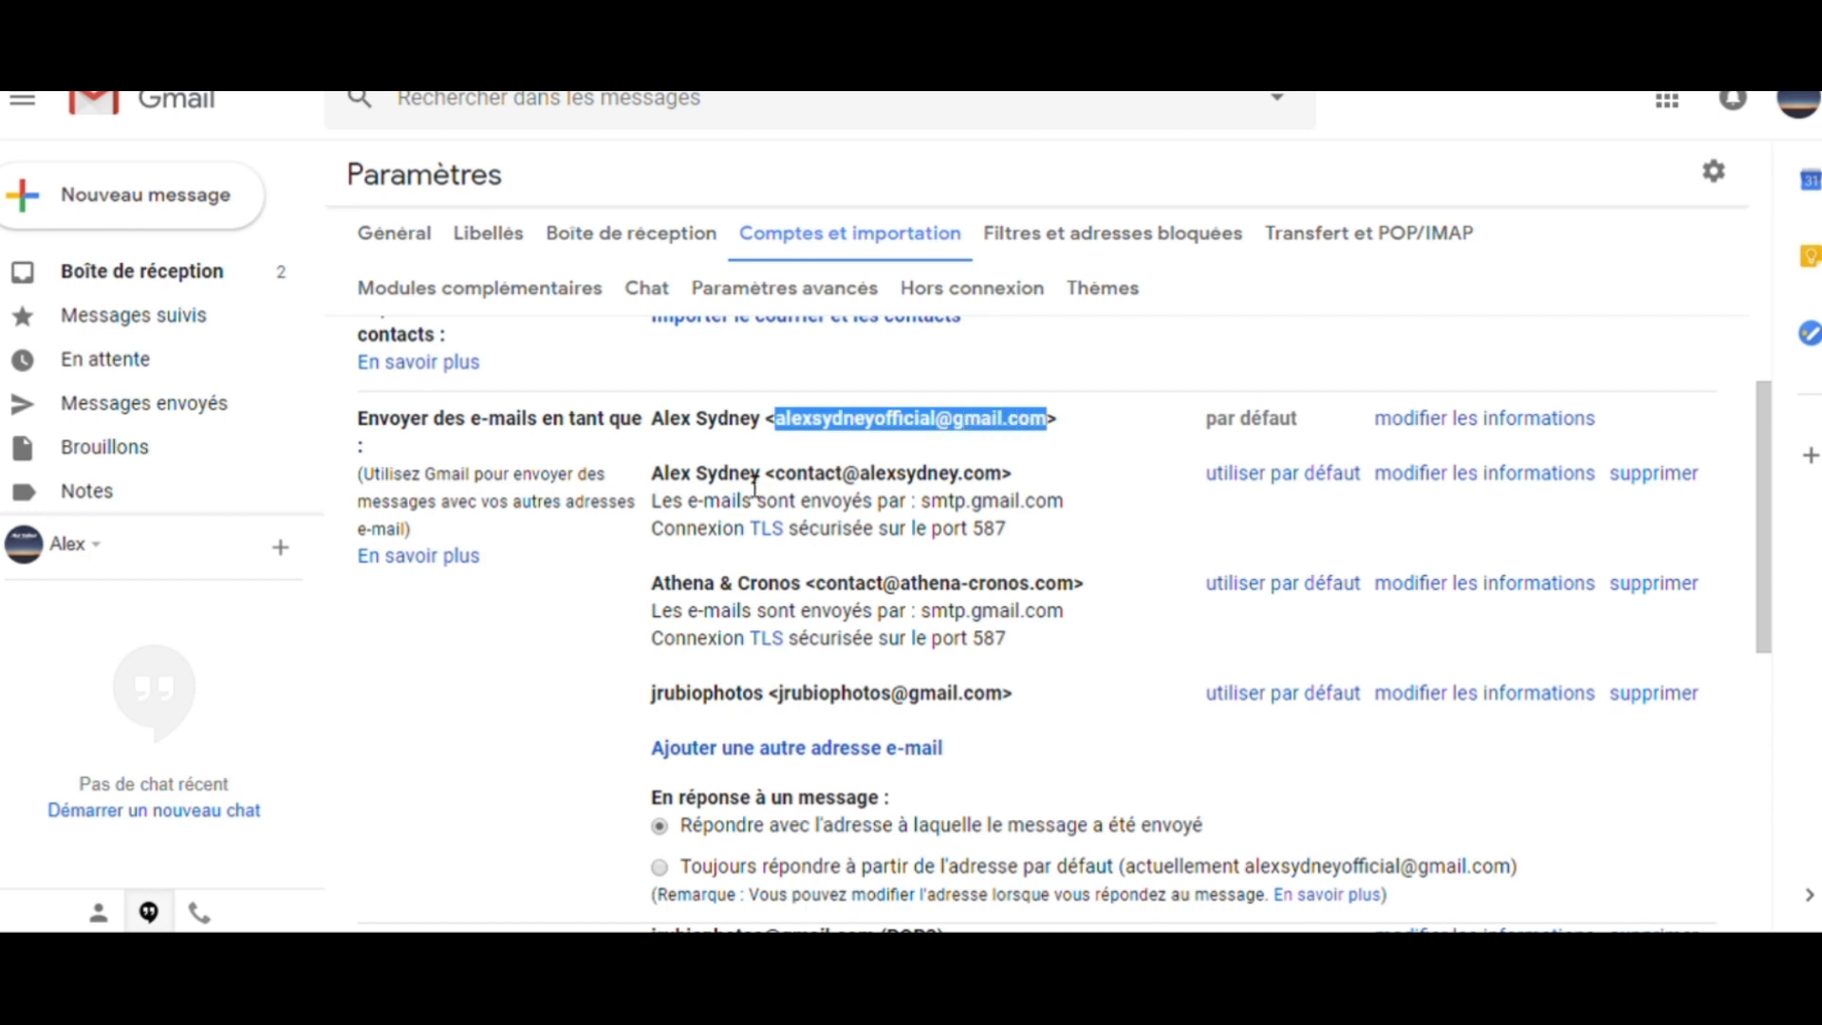
click(849, 493)
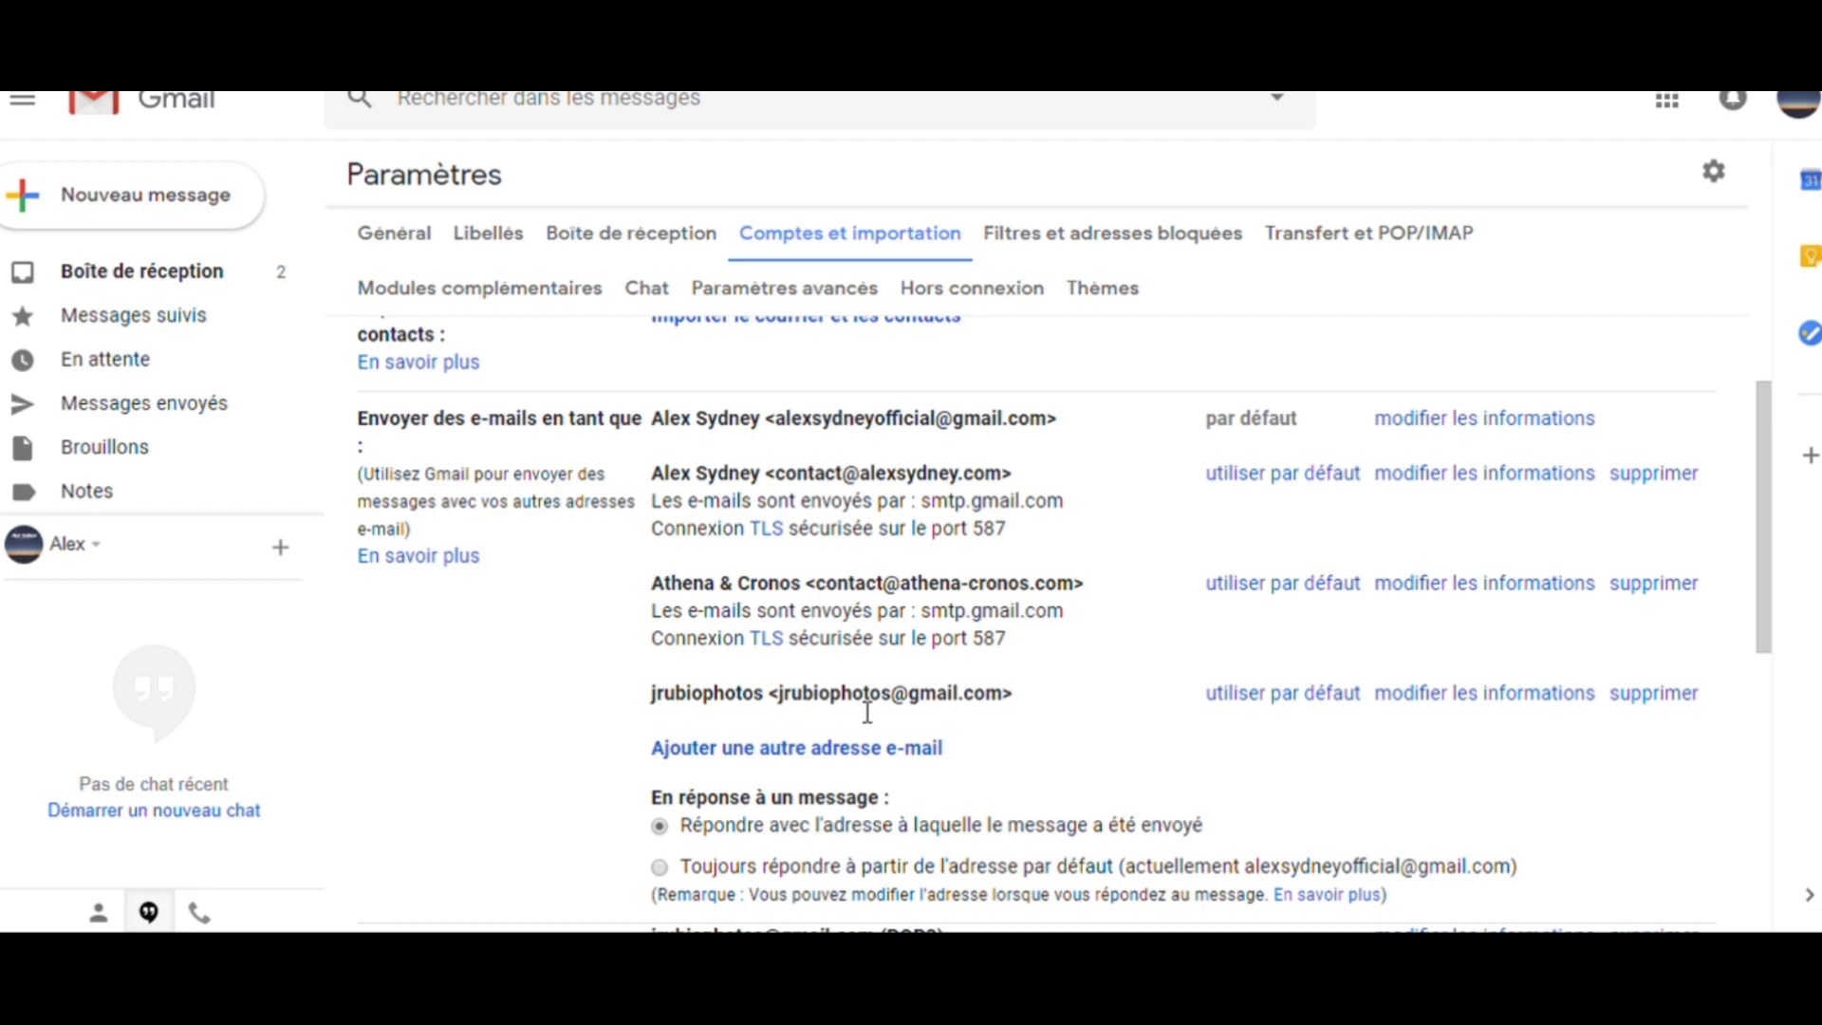
click(806, 755)
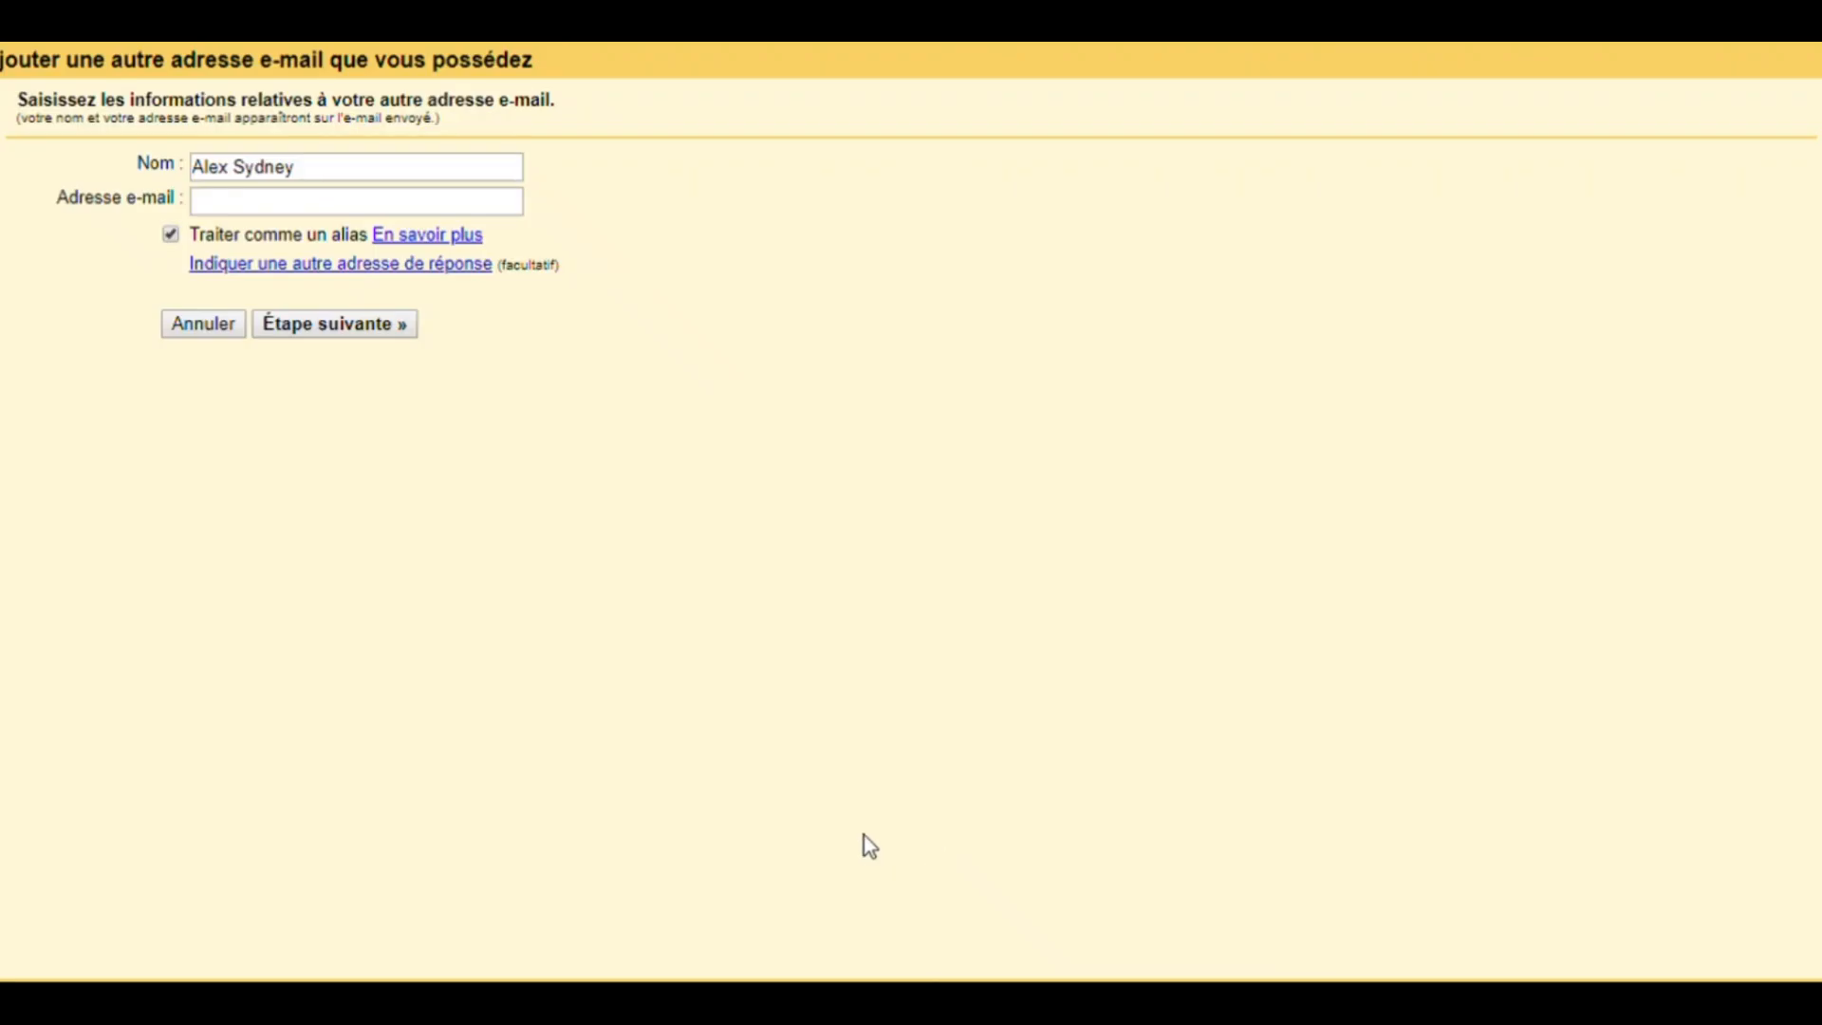
drag(207, 171, 361, 177)
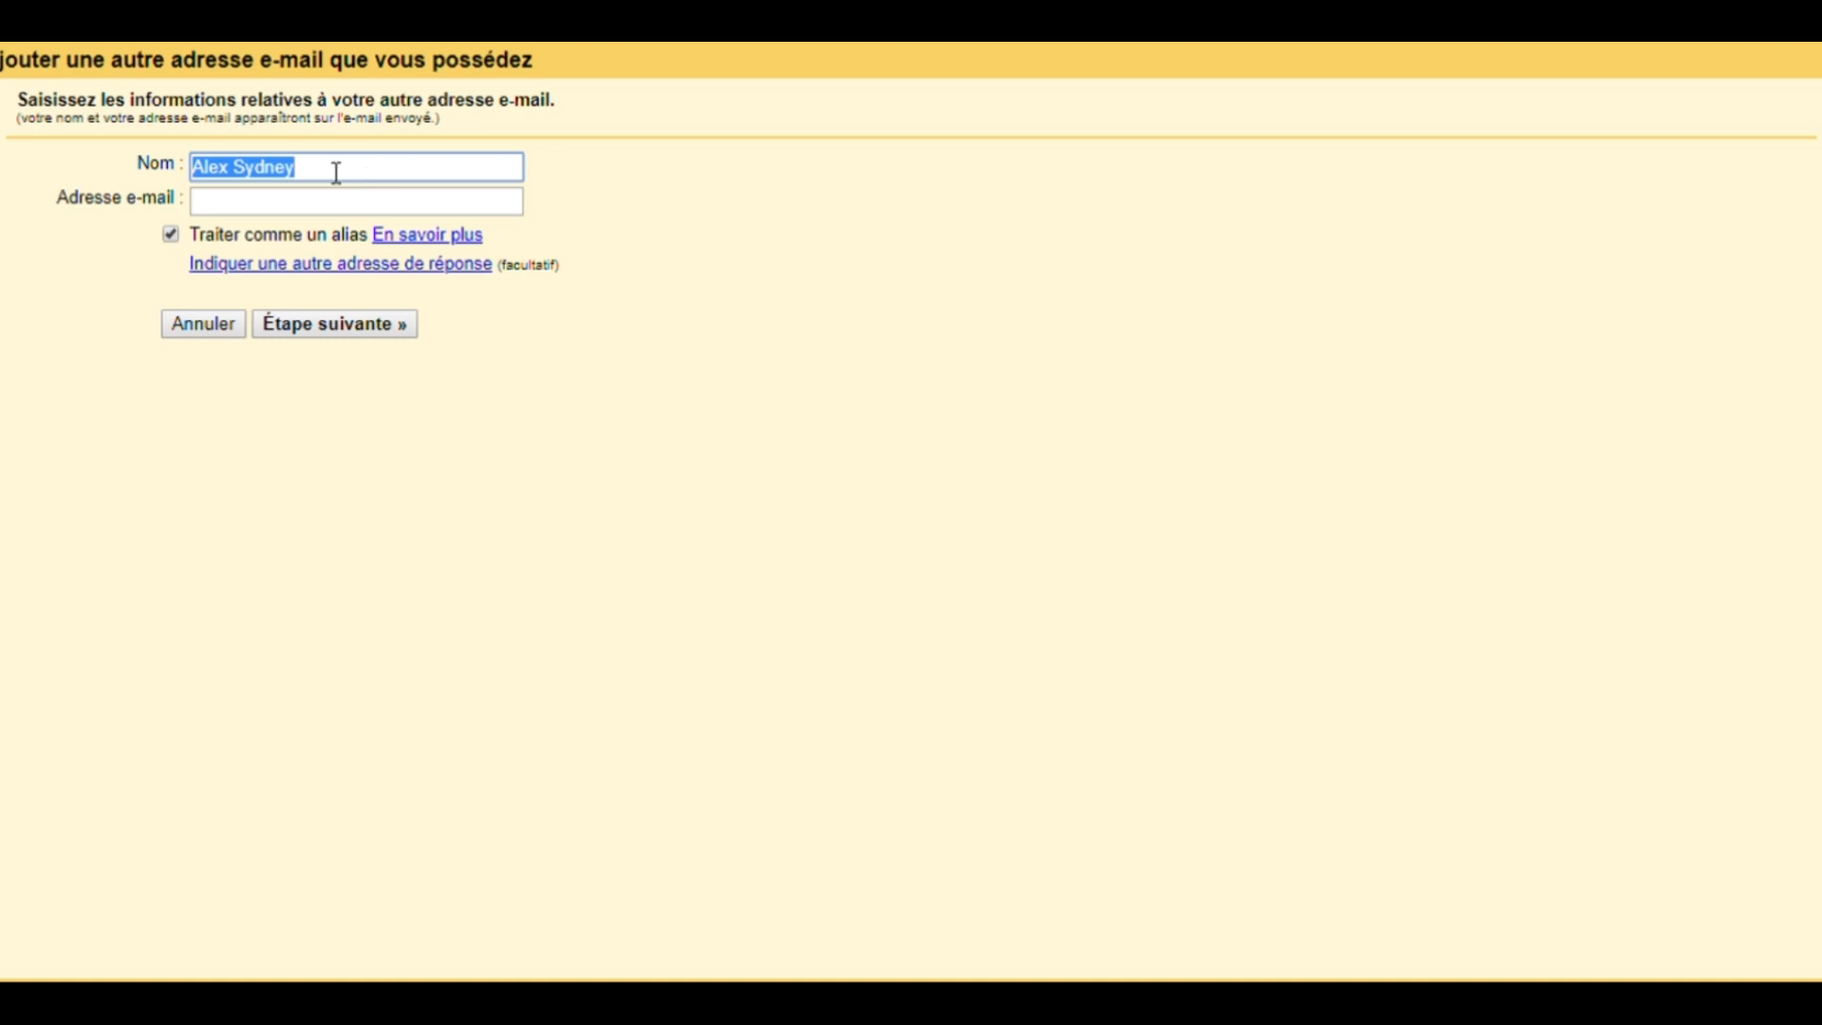
click(338, 181)
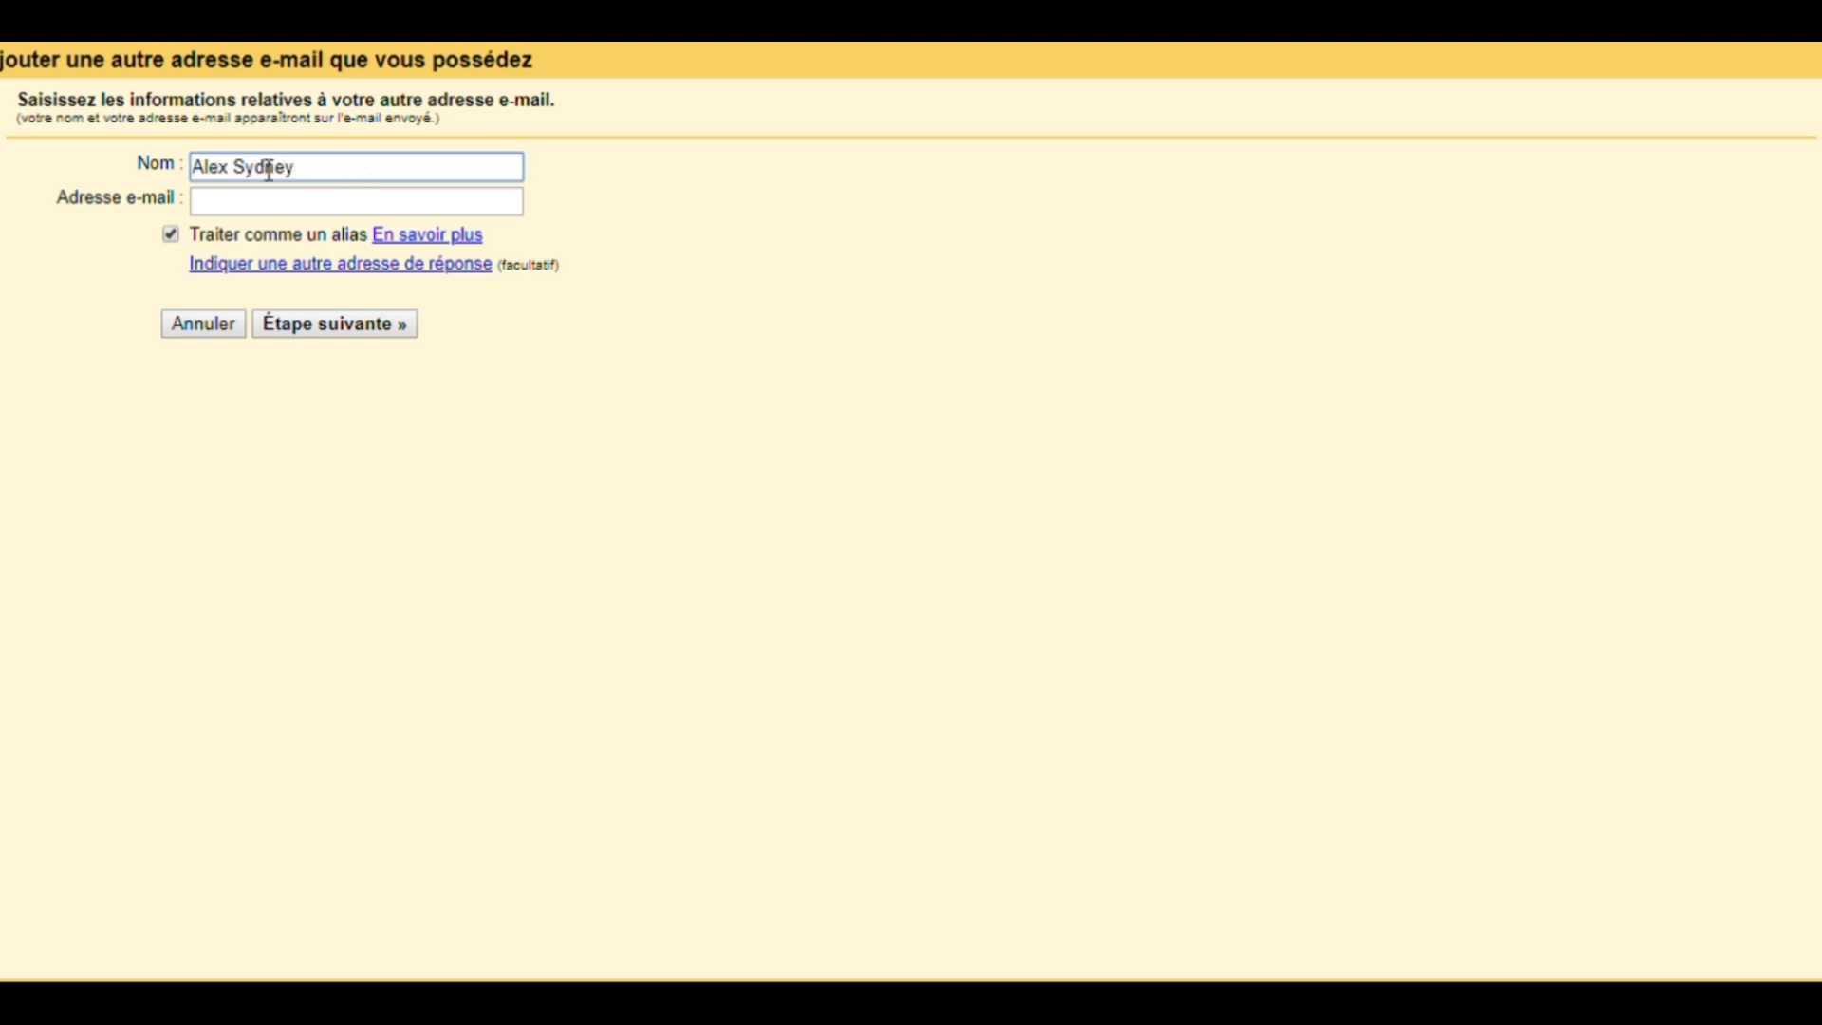
click(275, 209)
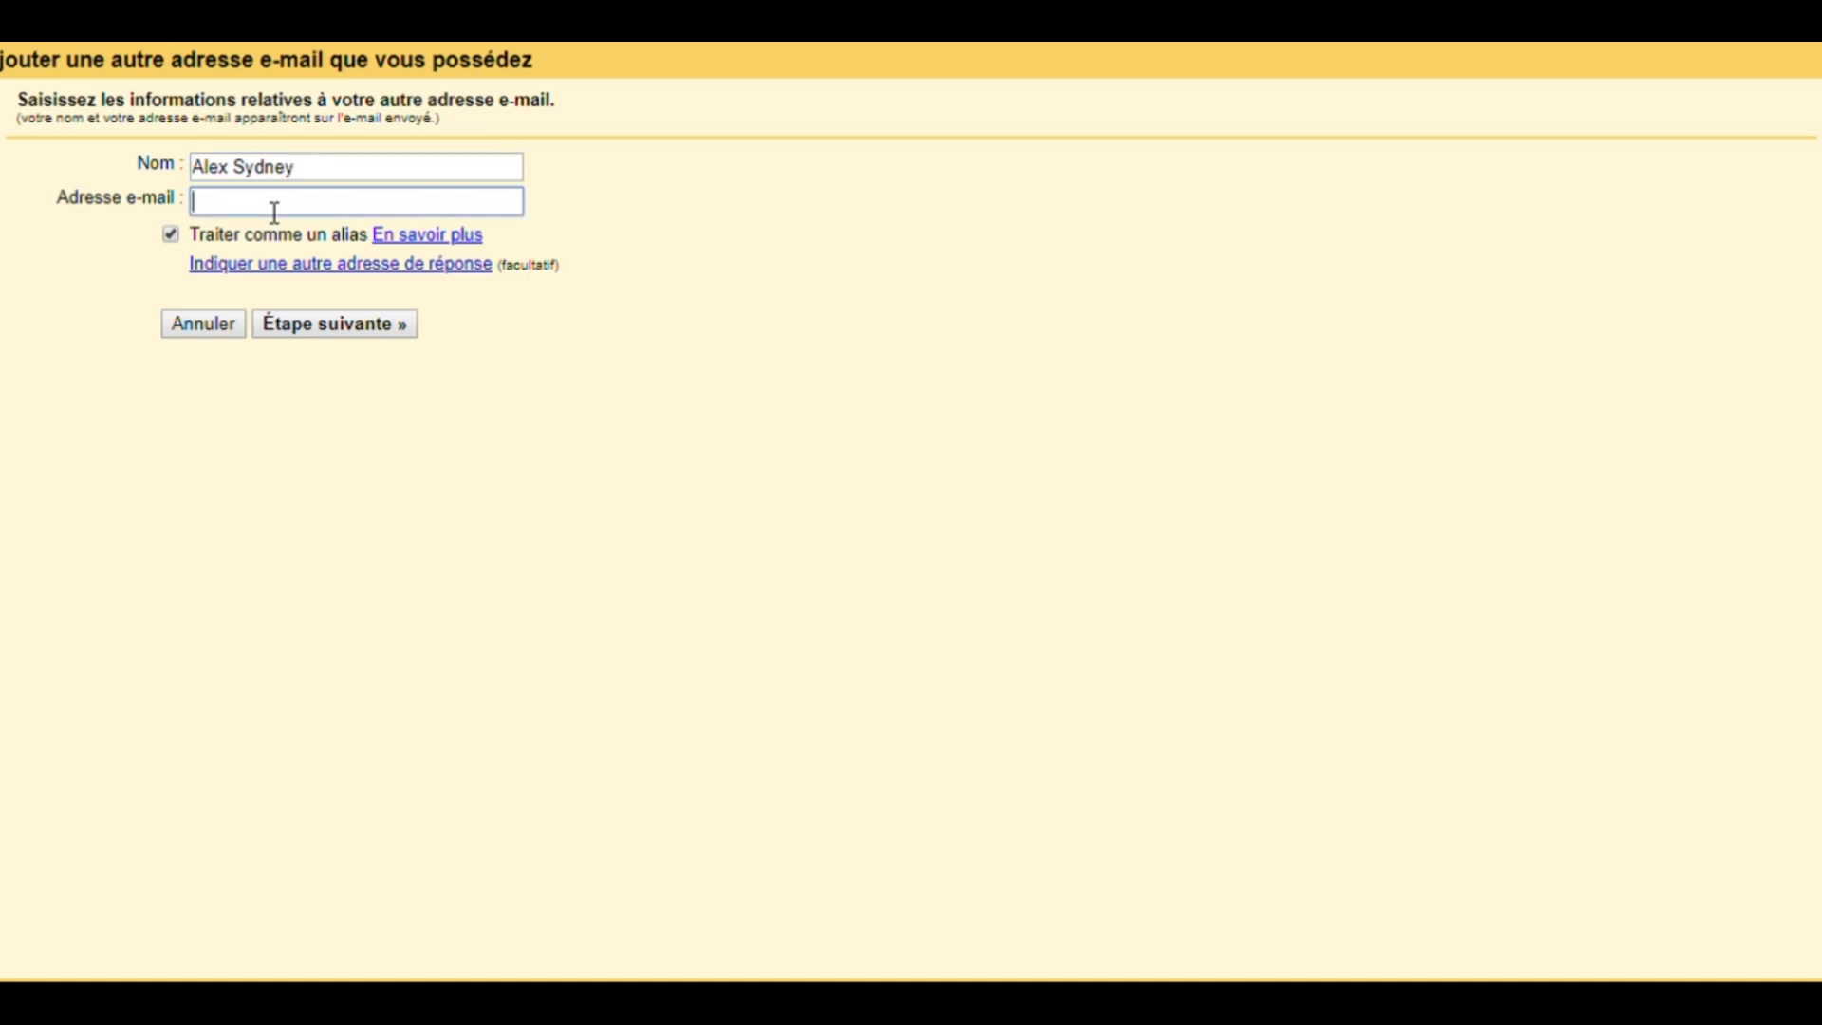
click(237, 272)
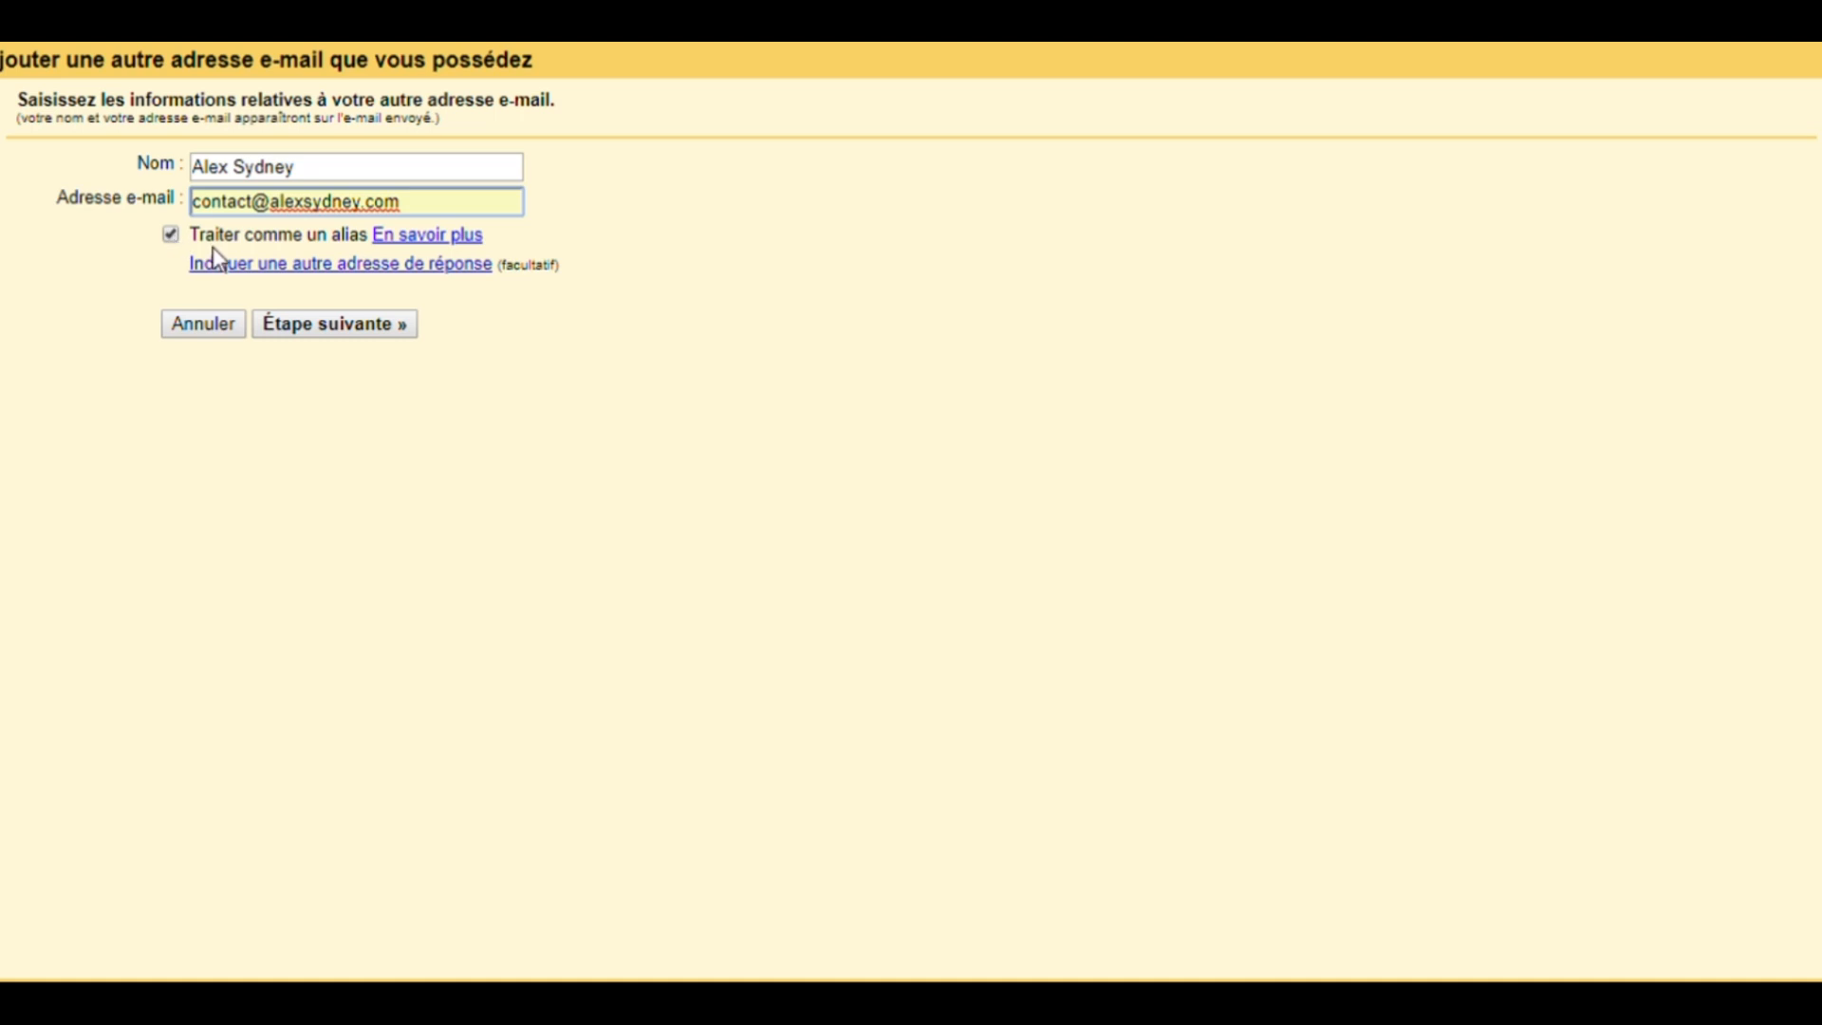
click(370, 327)
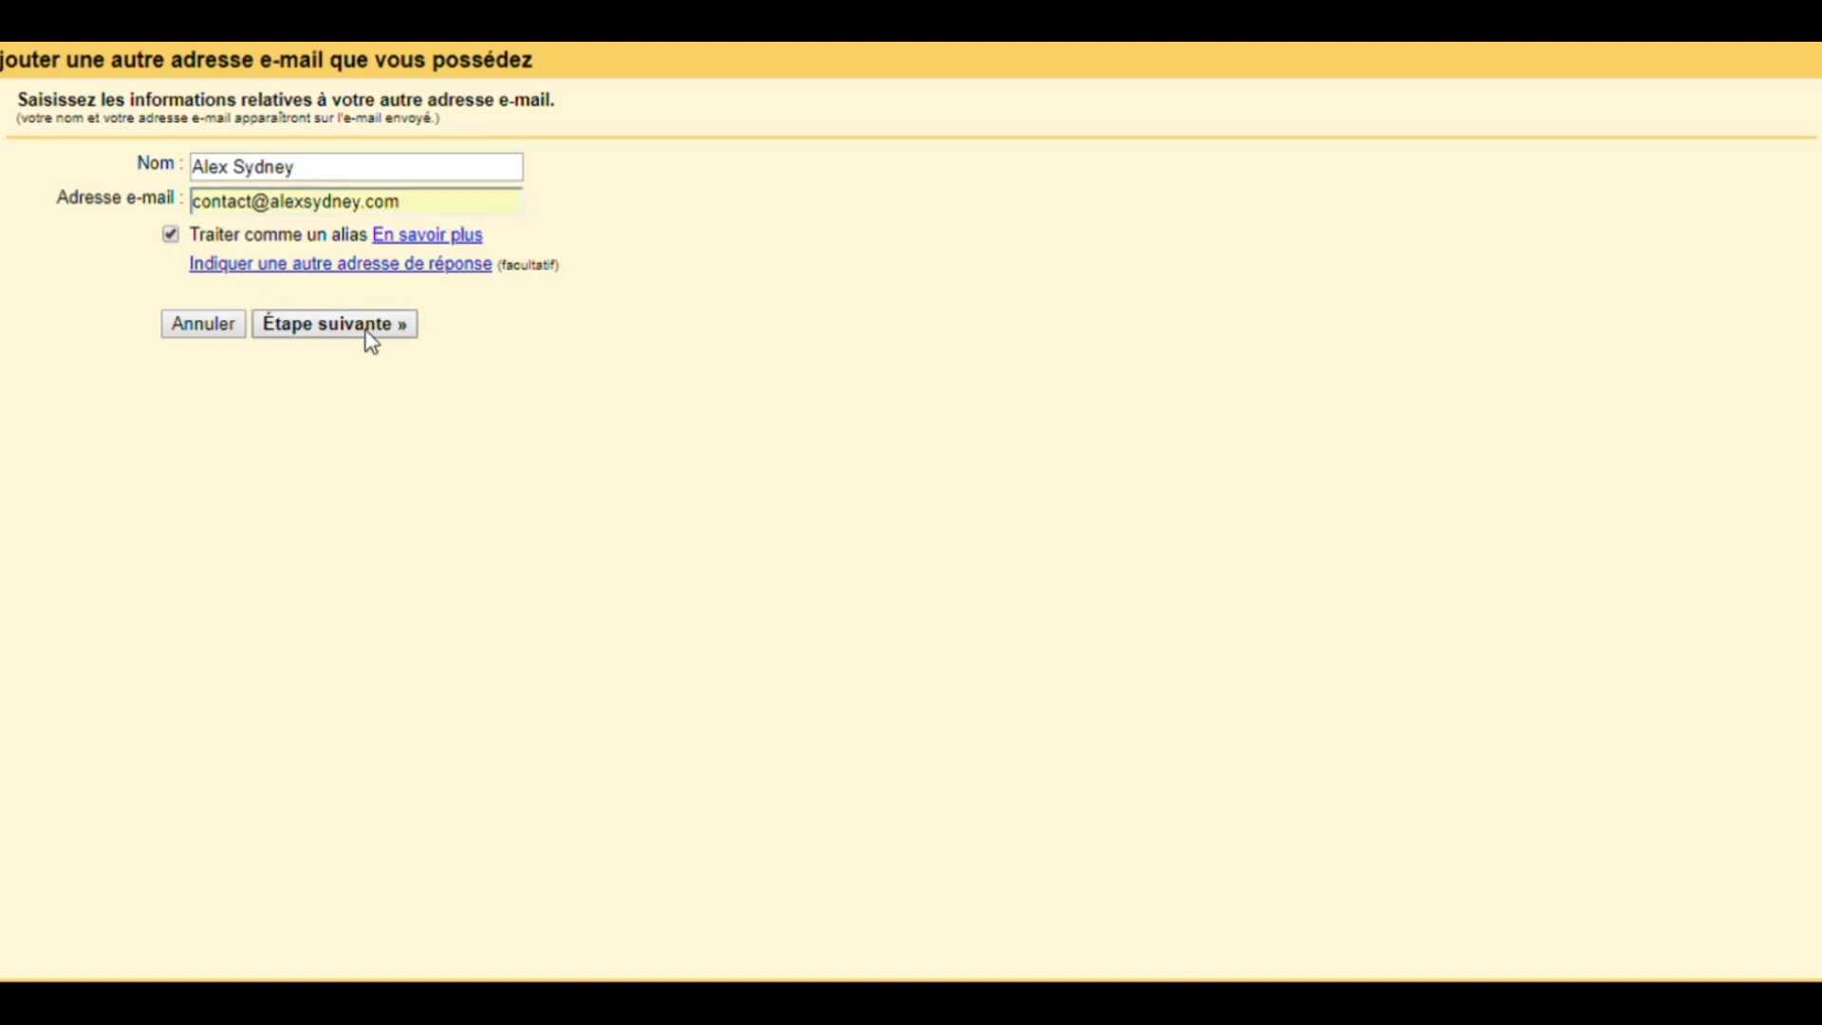
drag(254, 228, 174, 233)
text(ifn)
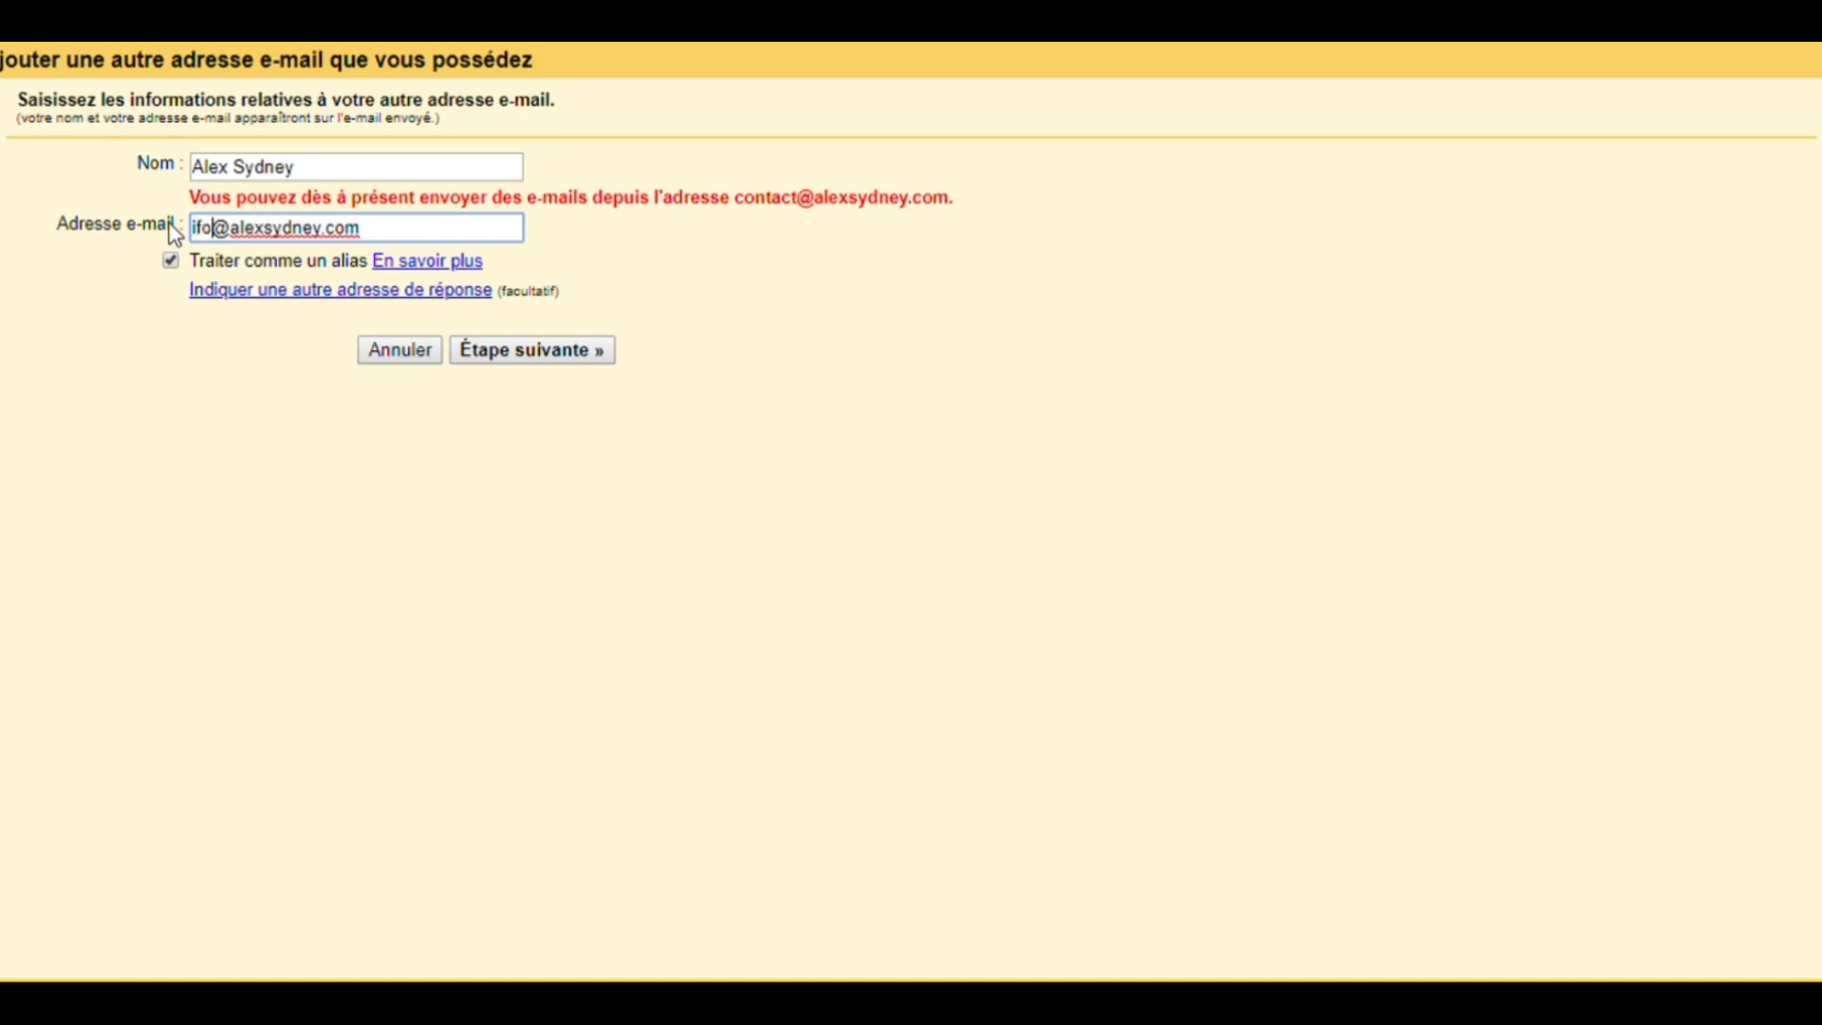
key(BackSpace)
key(BackSpace)
text(nfo)
click(506, 353)
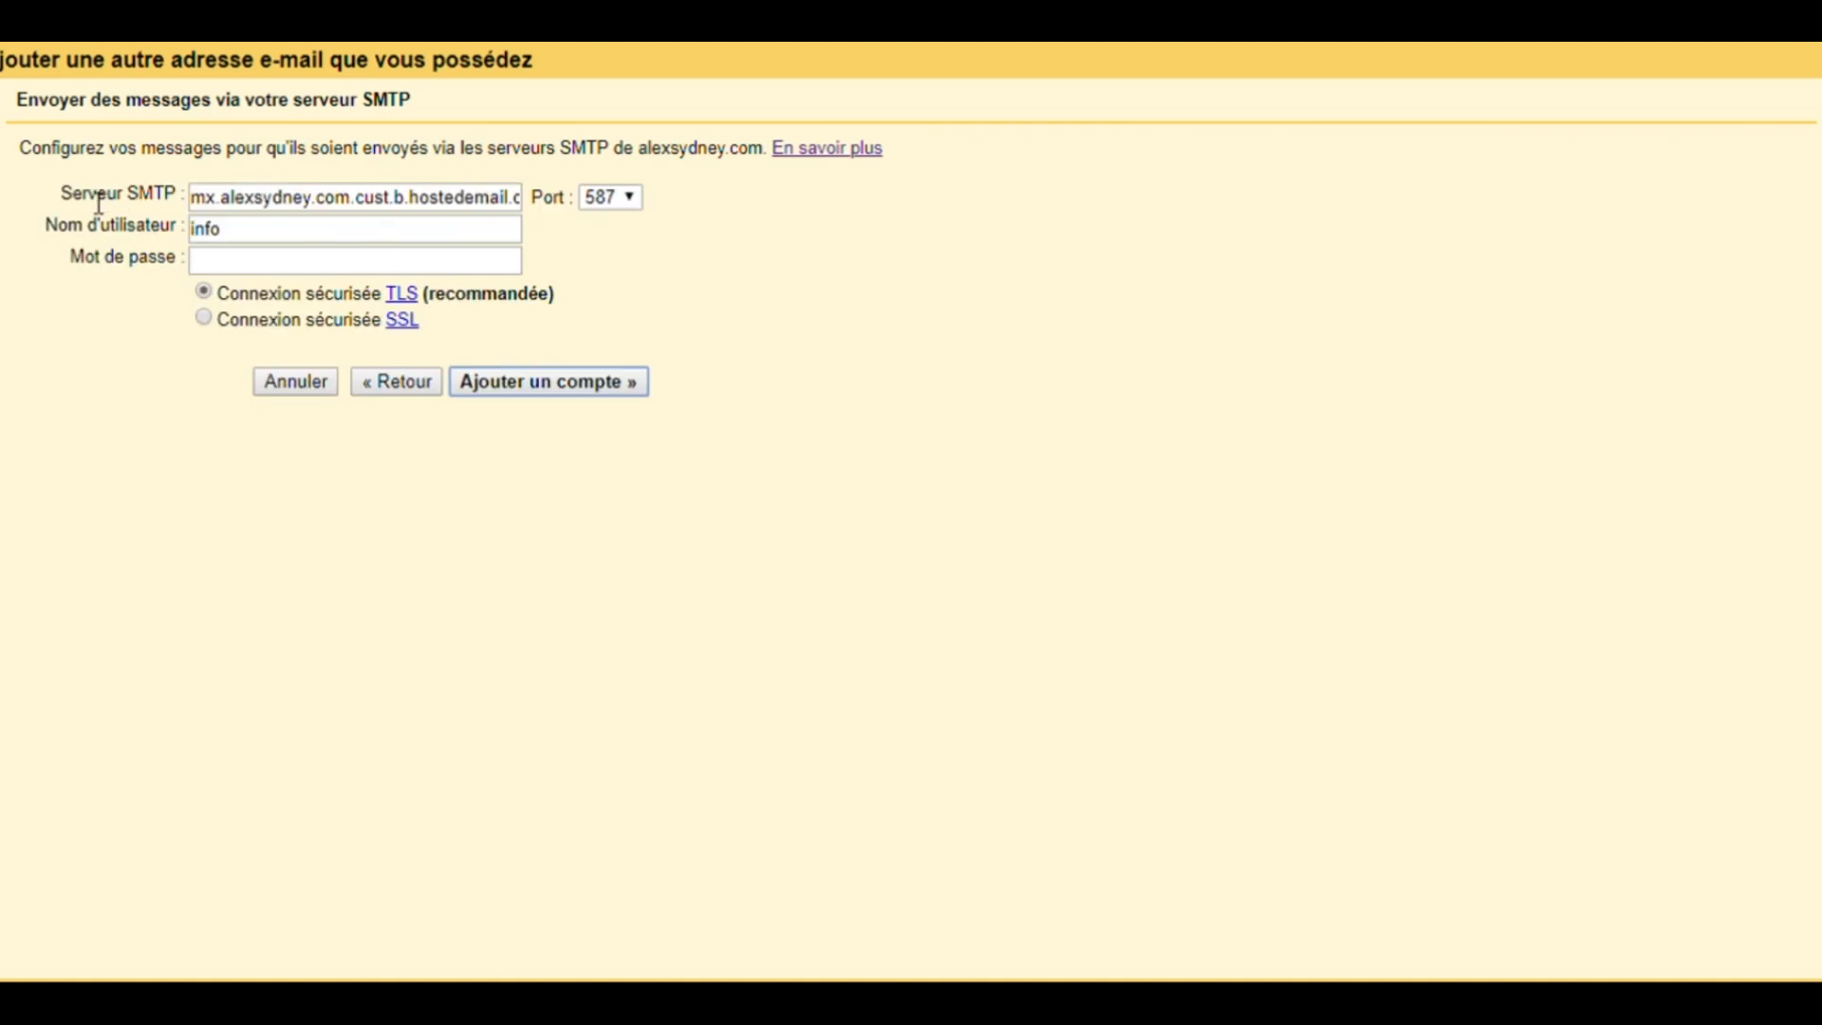
- Replace the proposed SMTP server with smtp.gmail.com
click(318, 202)
key(ctrl+a)
key(BackSpace)
click(294, 231)
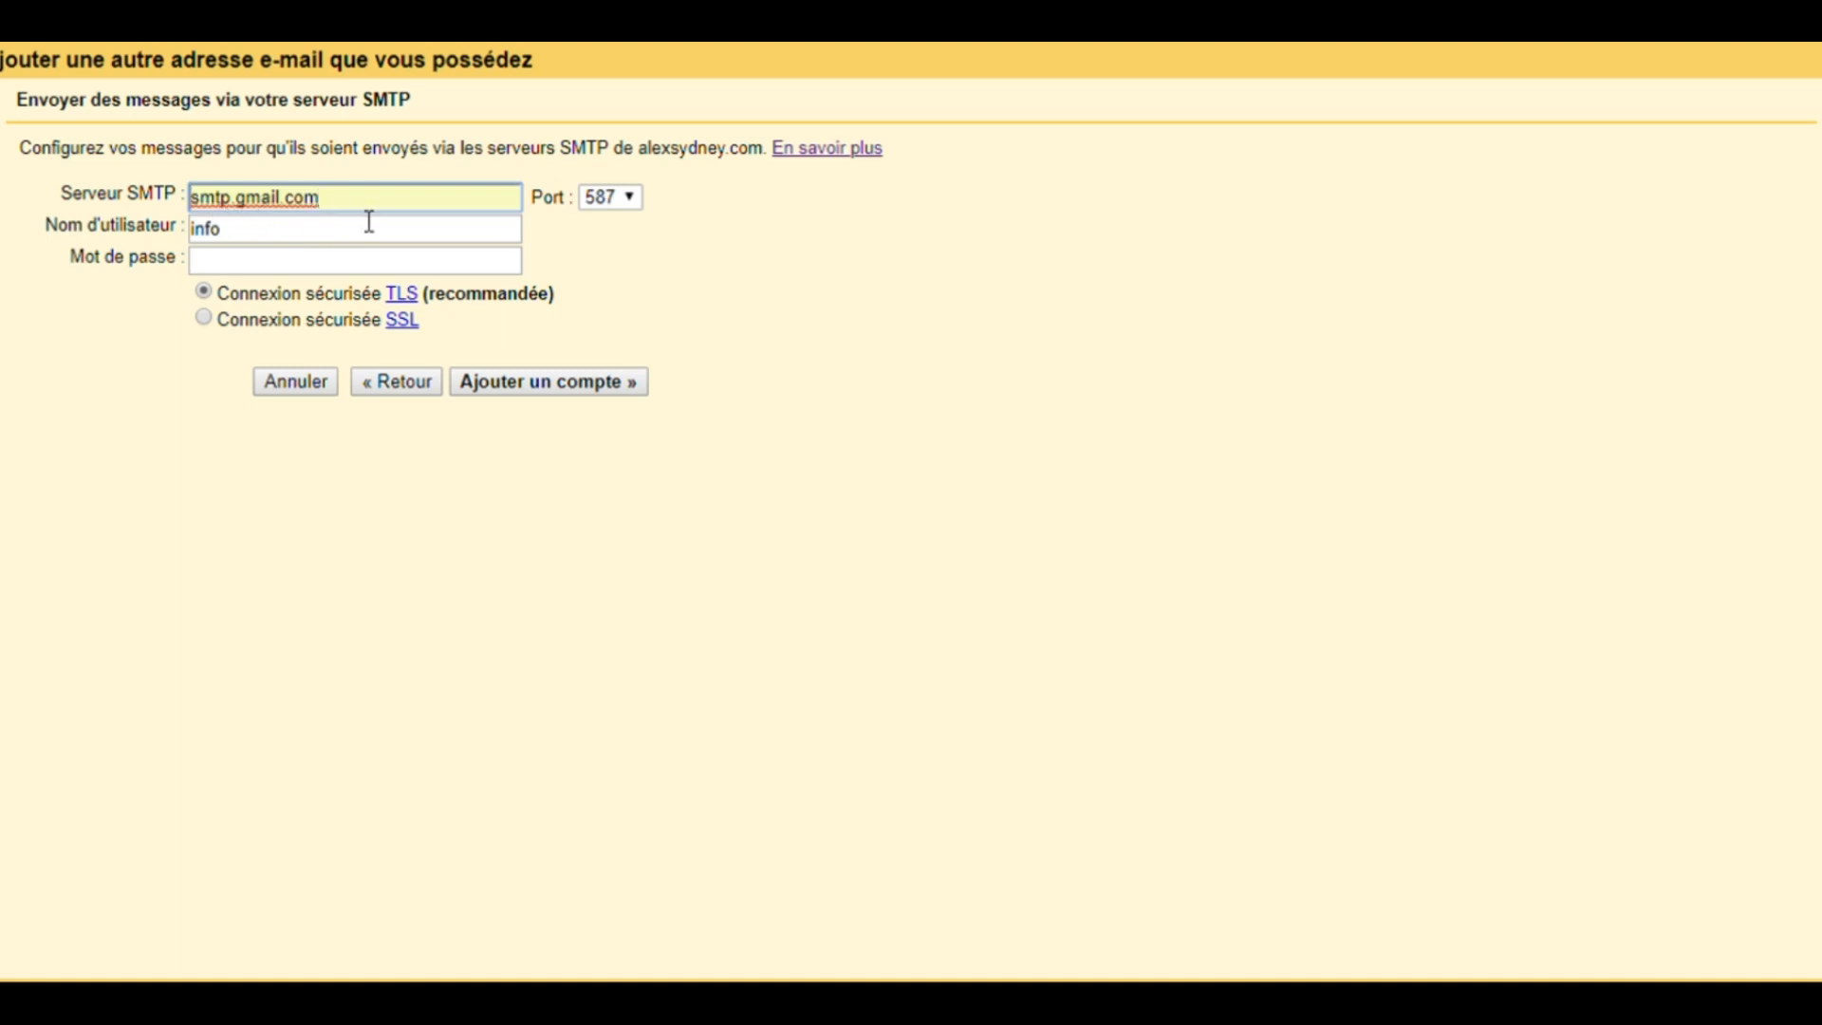
- Enter the Gmail account address as SMTP username and a password with a TLS connection, then clear the password field
drag(296, 233, 123, 228)
key(BackSpace)
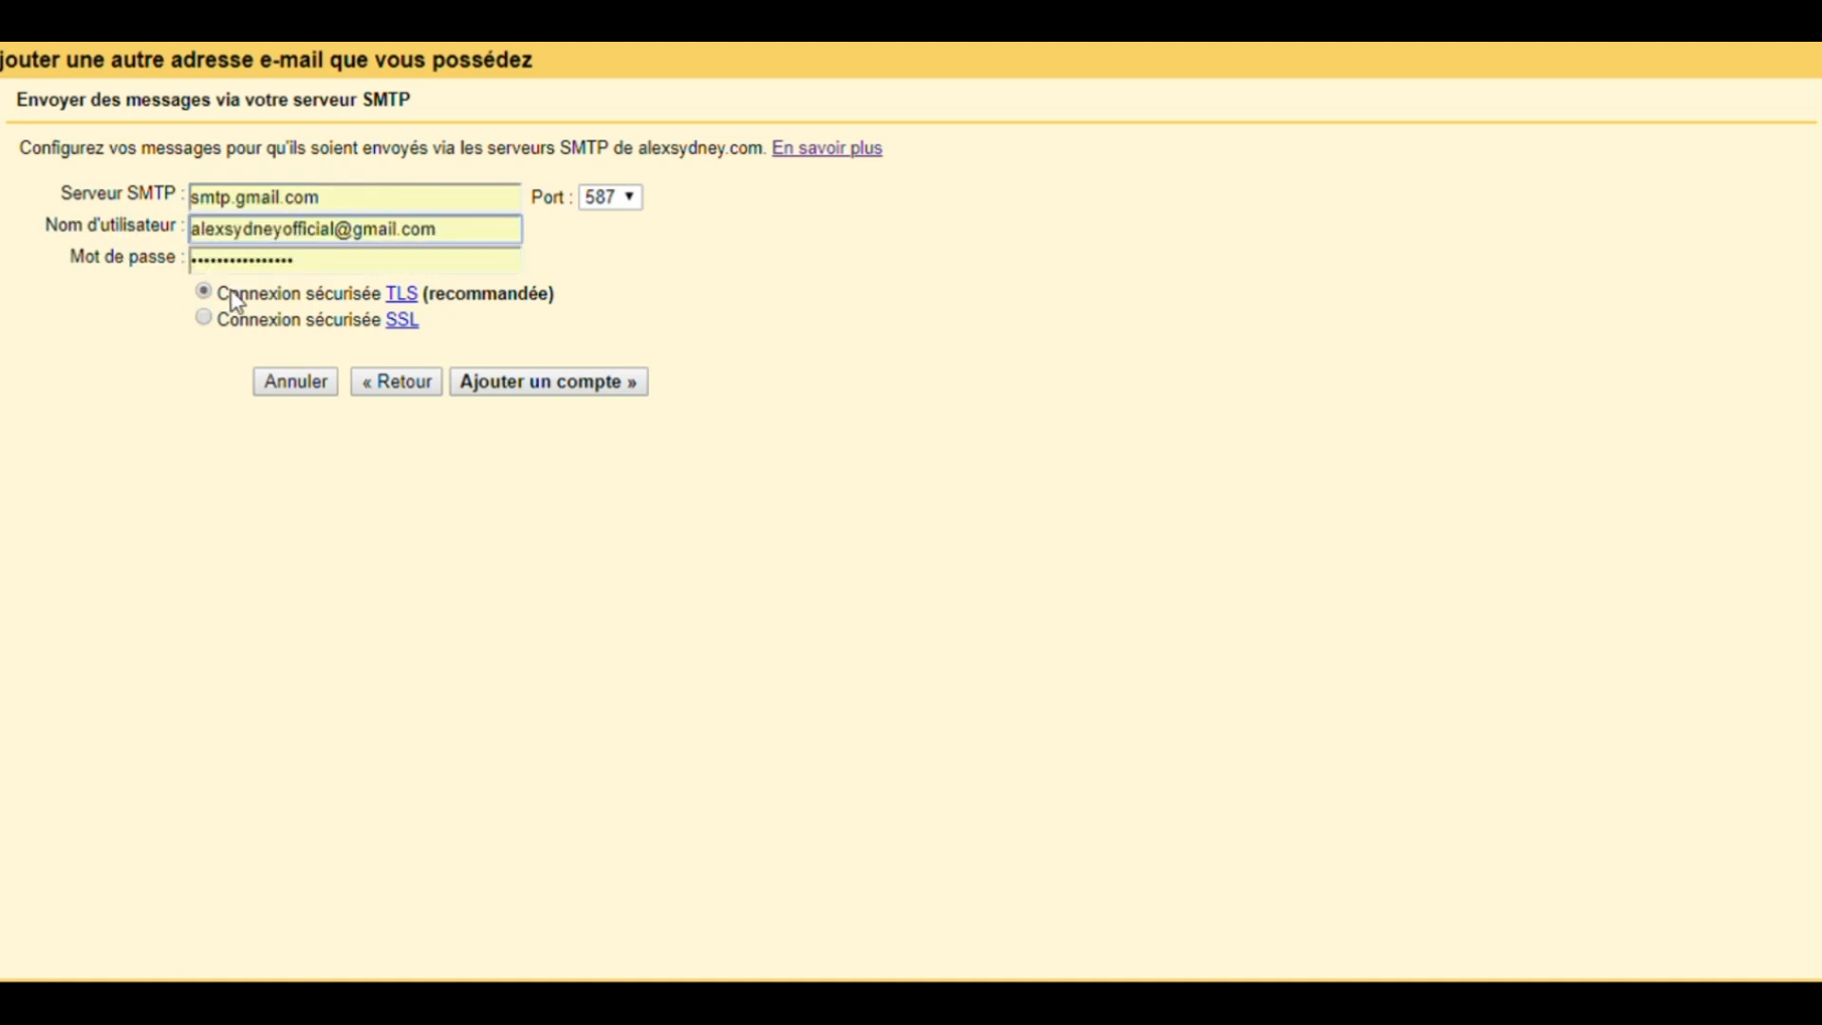
click(234, 293)
drag(464, 245, 353, 233)
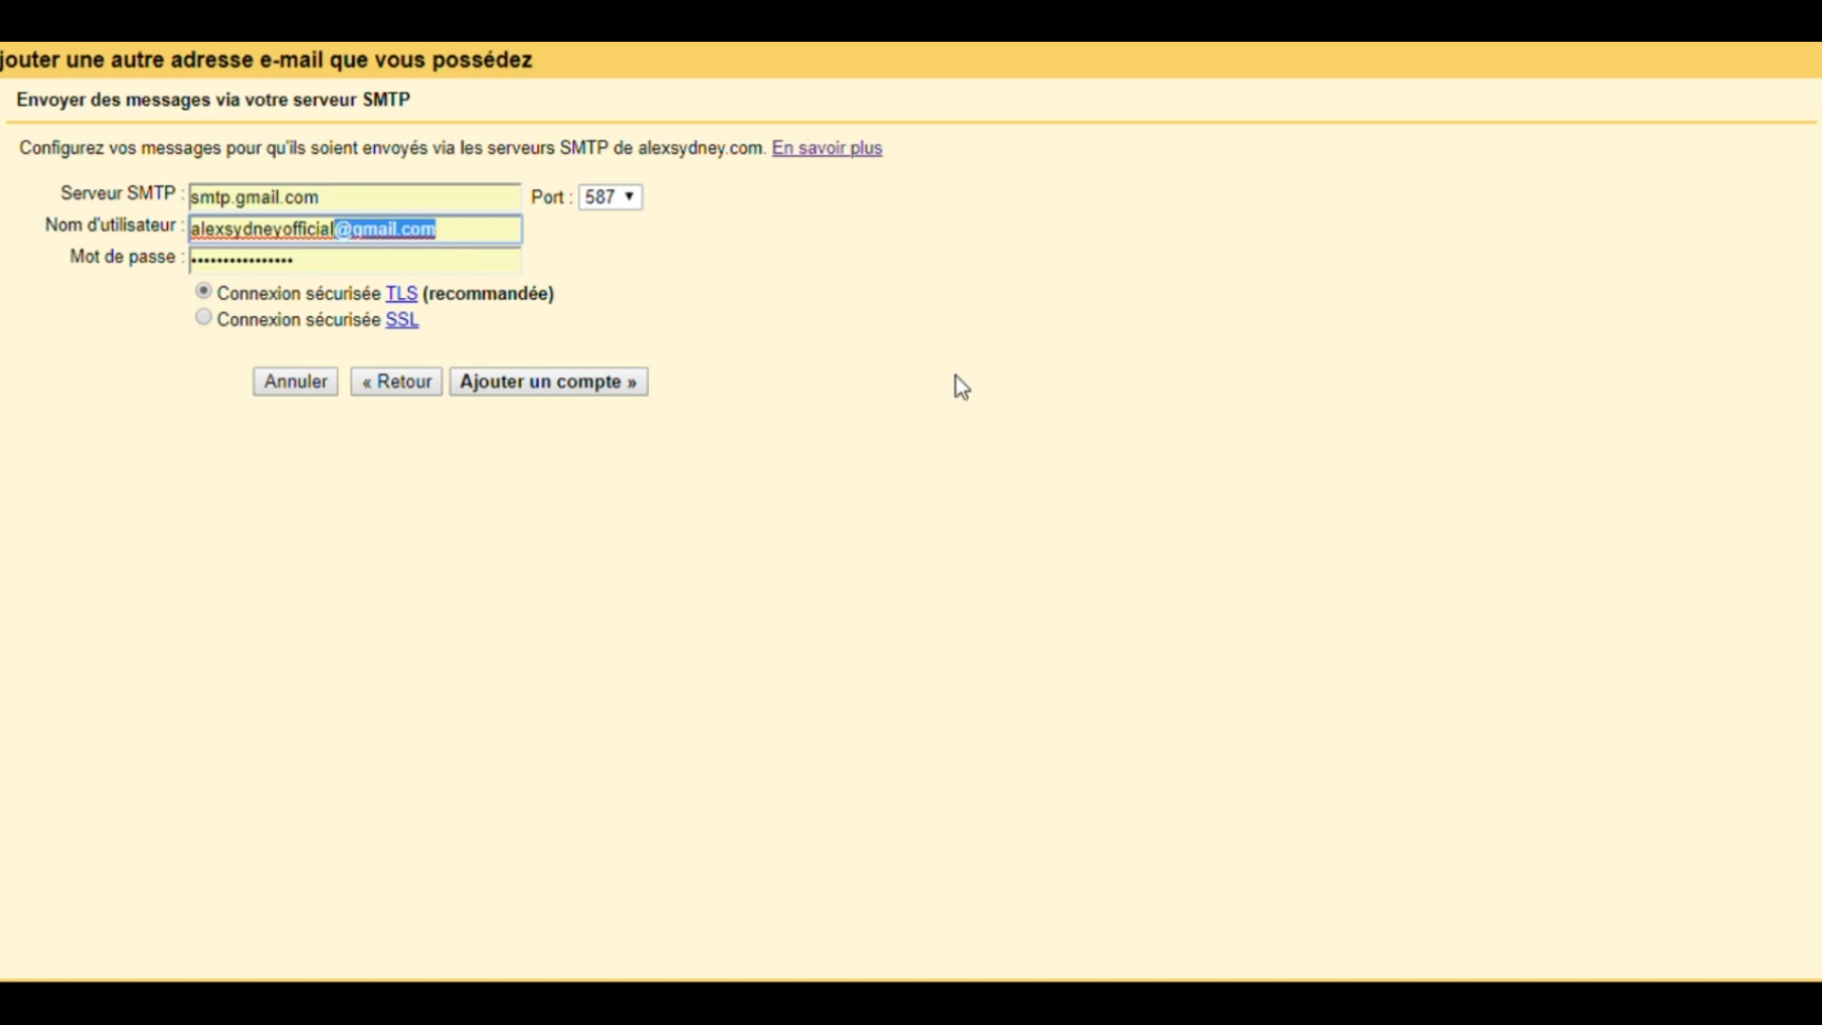
click(959, 385)
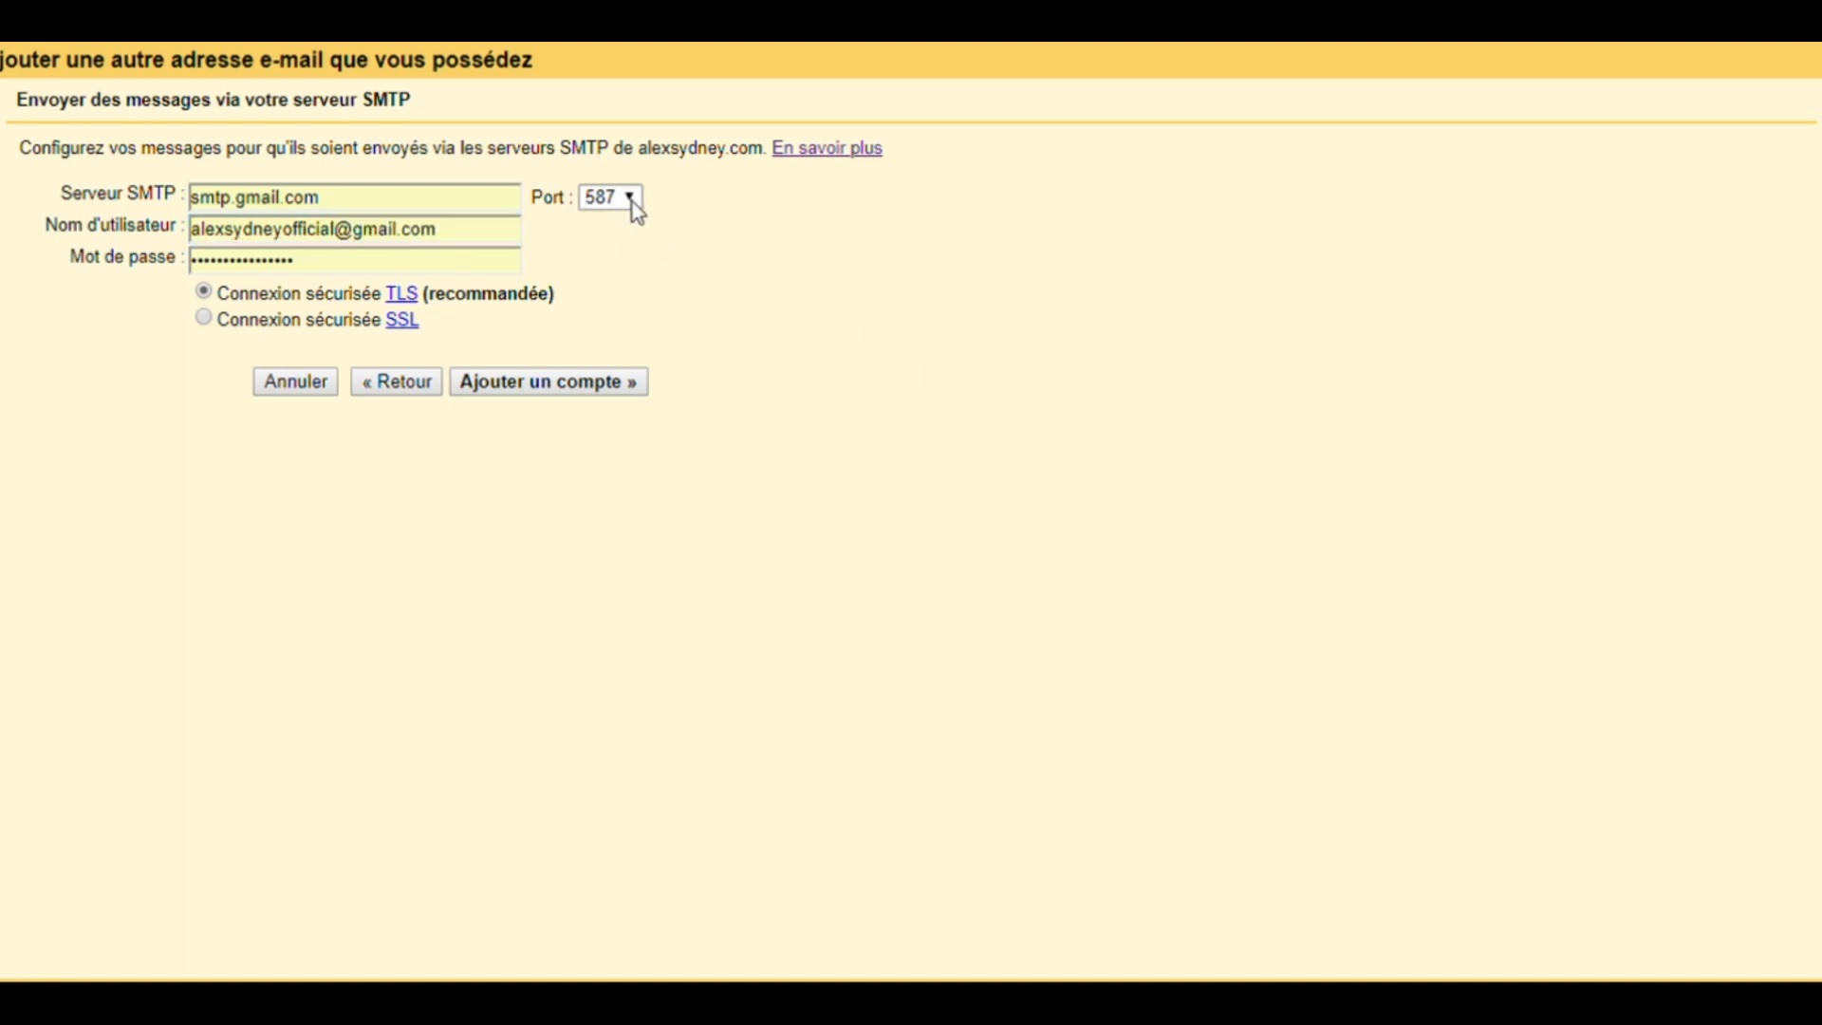
drag(317, 268, 205, 280)
key(BackSpace)
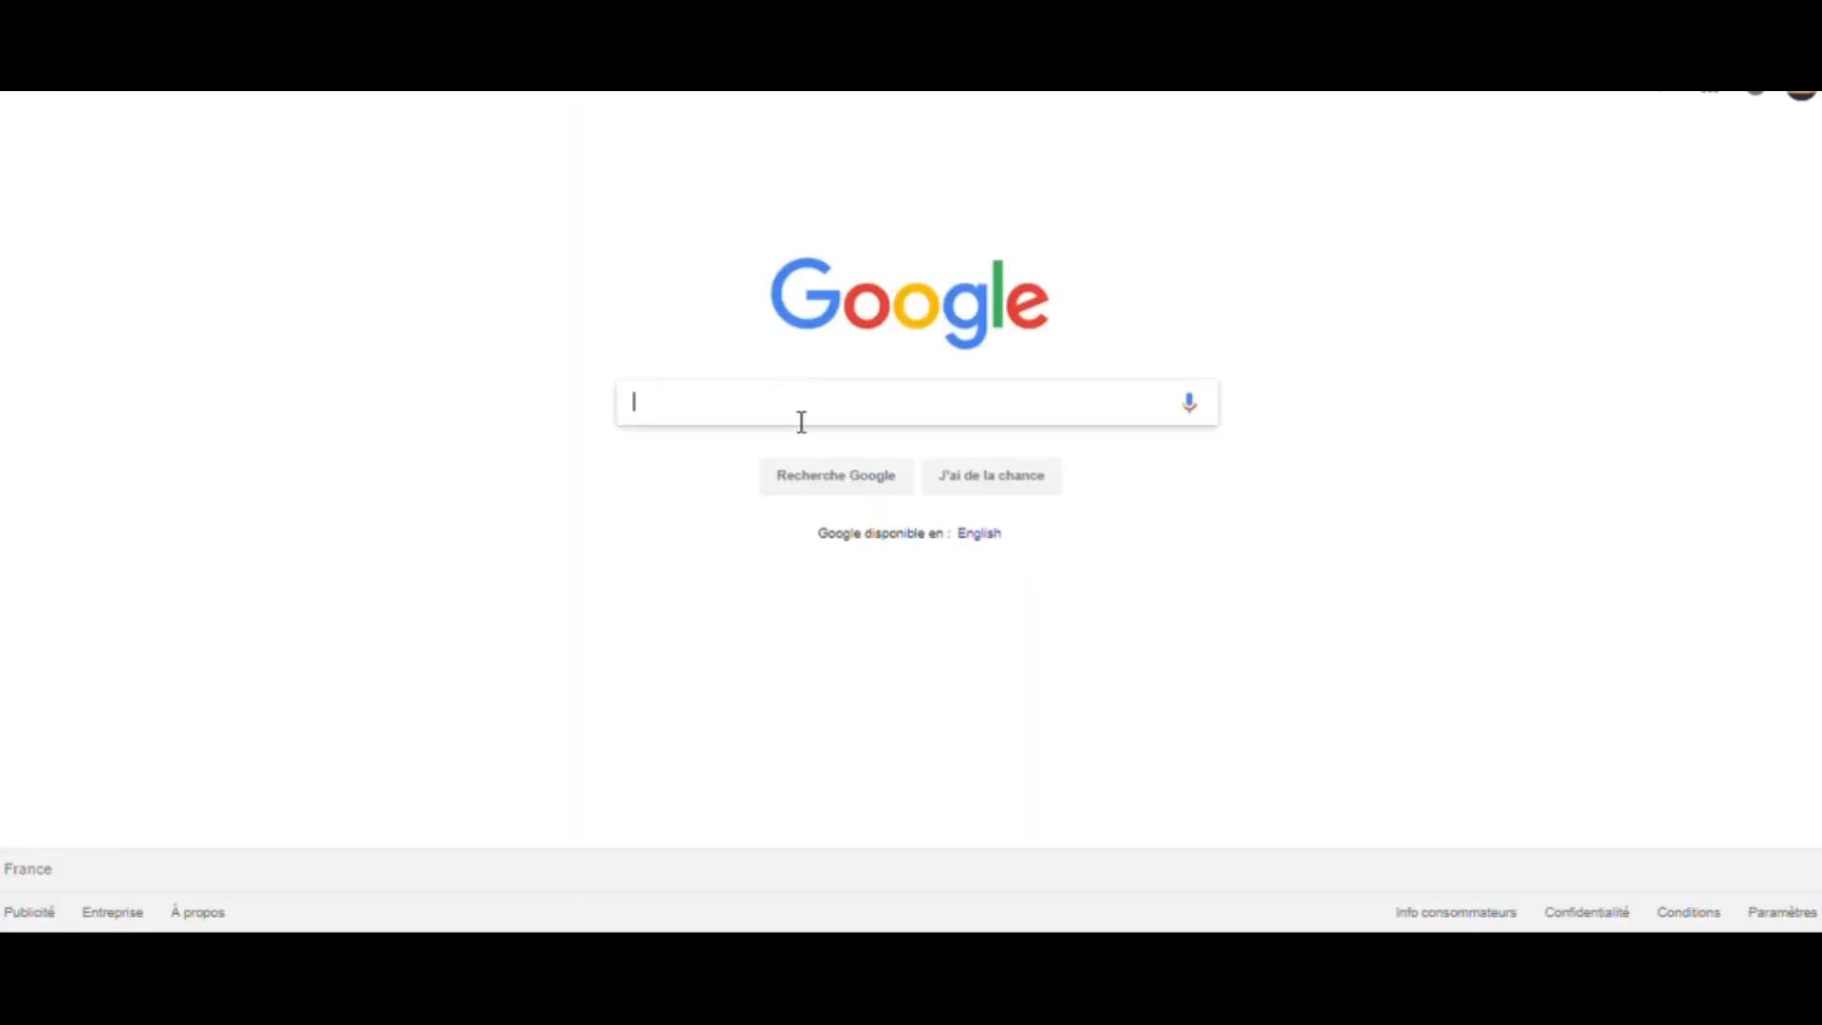
- Search Google for activer la validation en deux etapes sur gmail
click(801, 422)
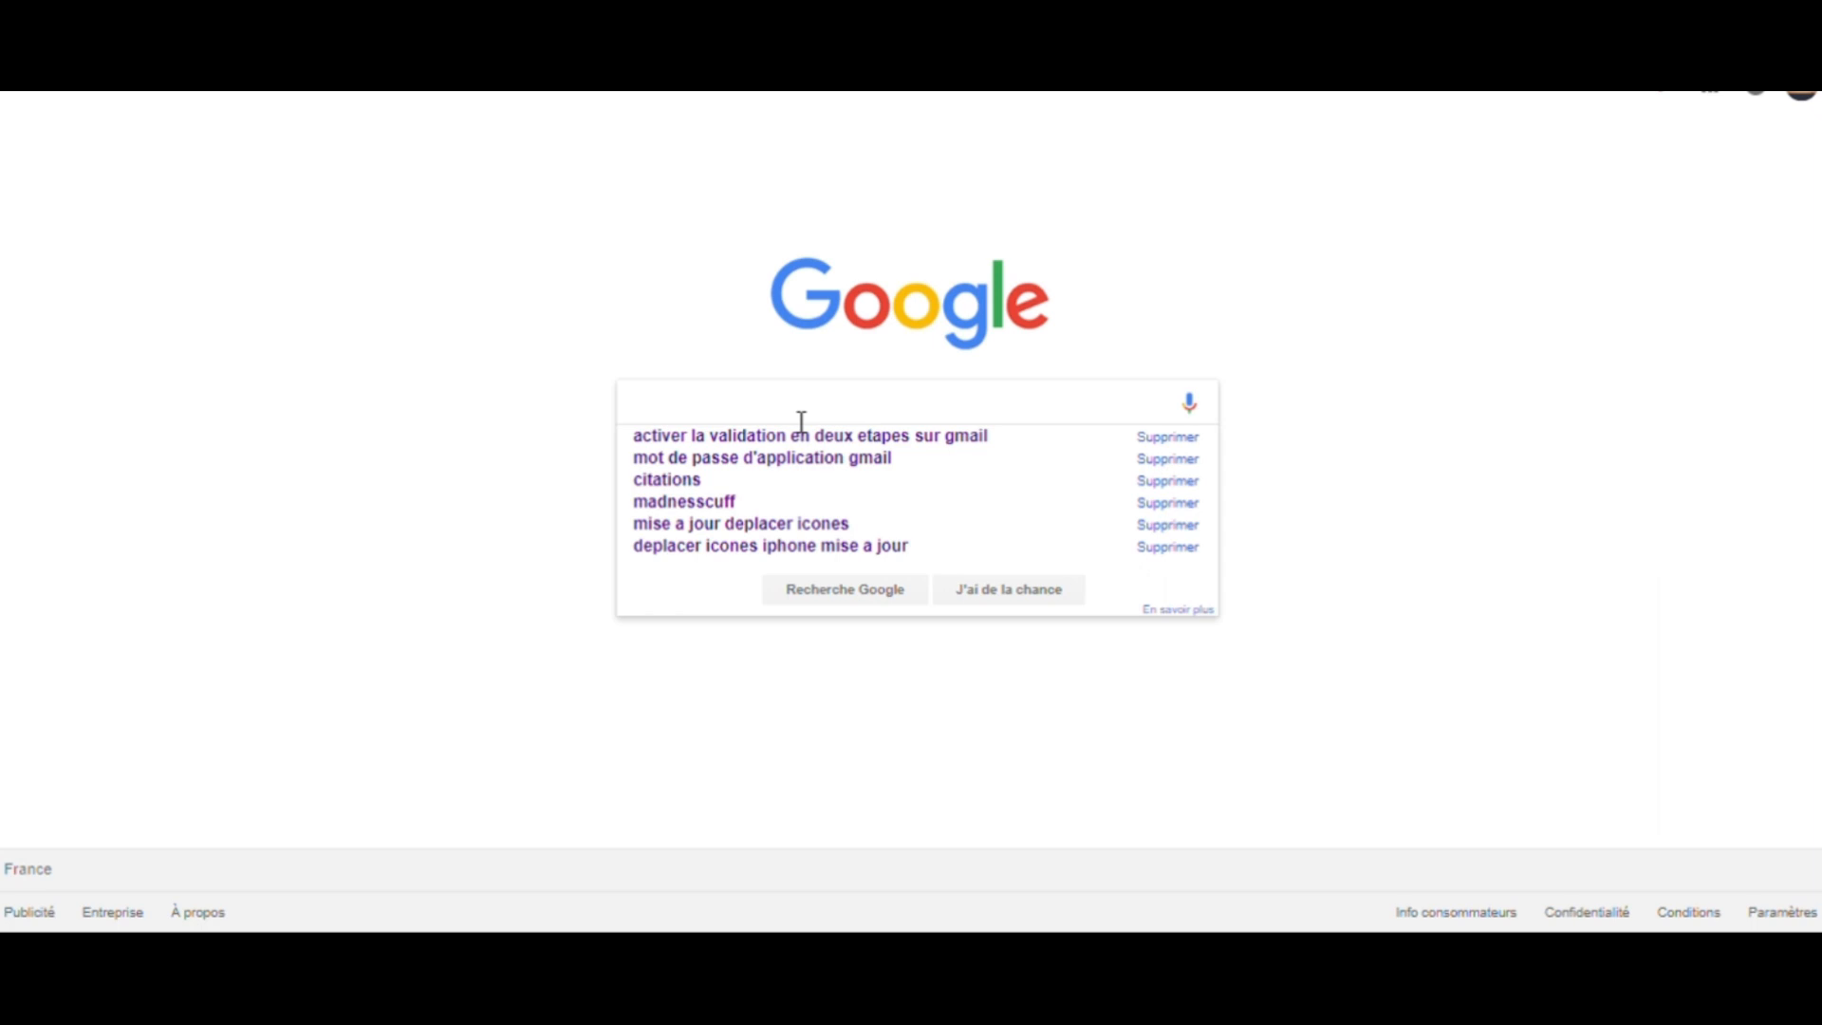
text(acti)
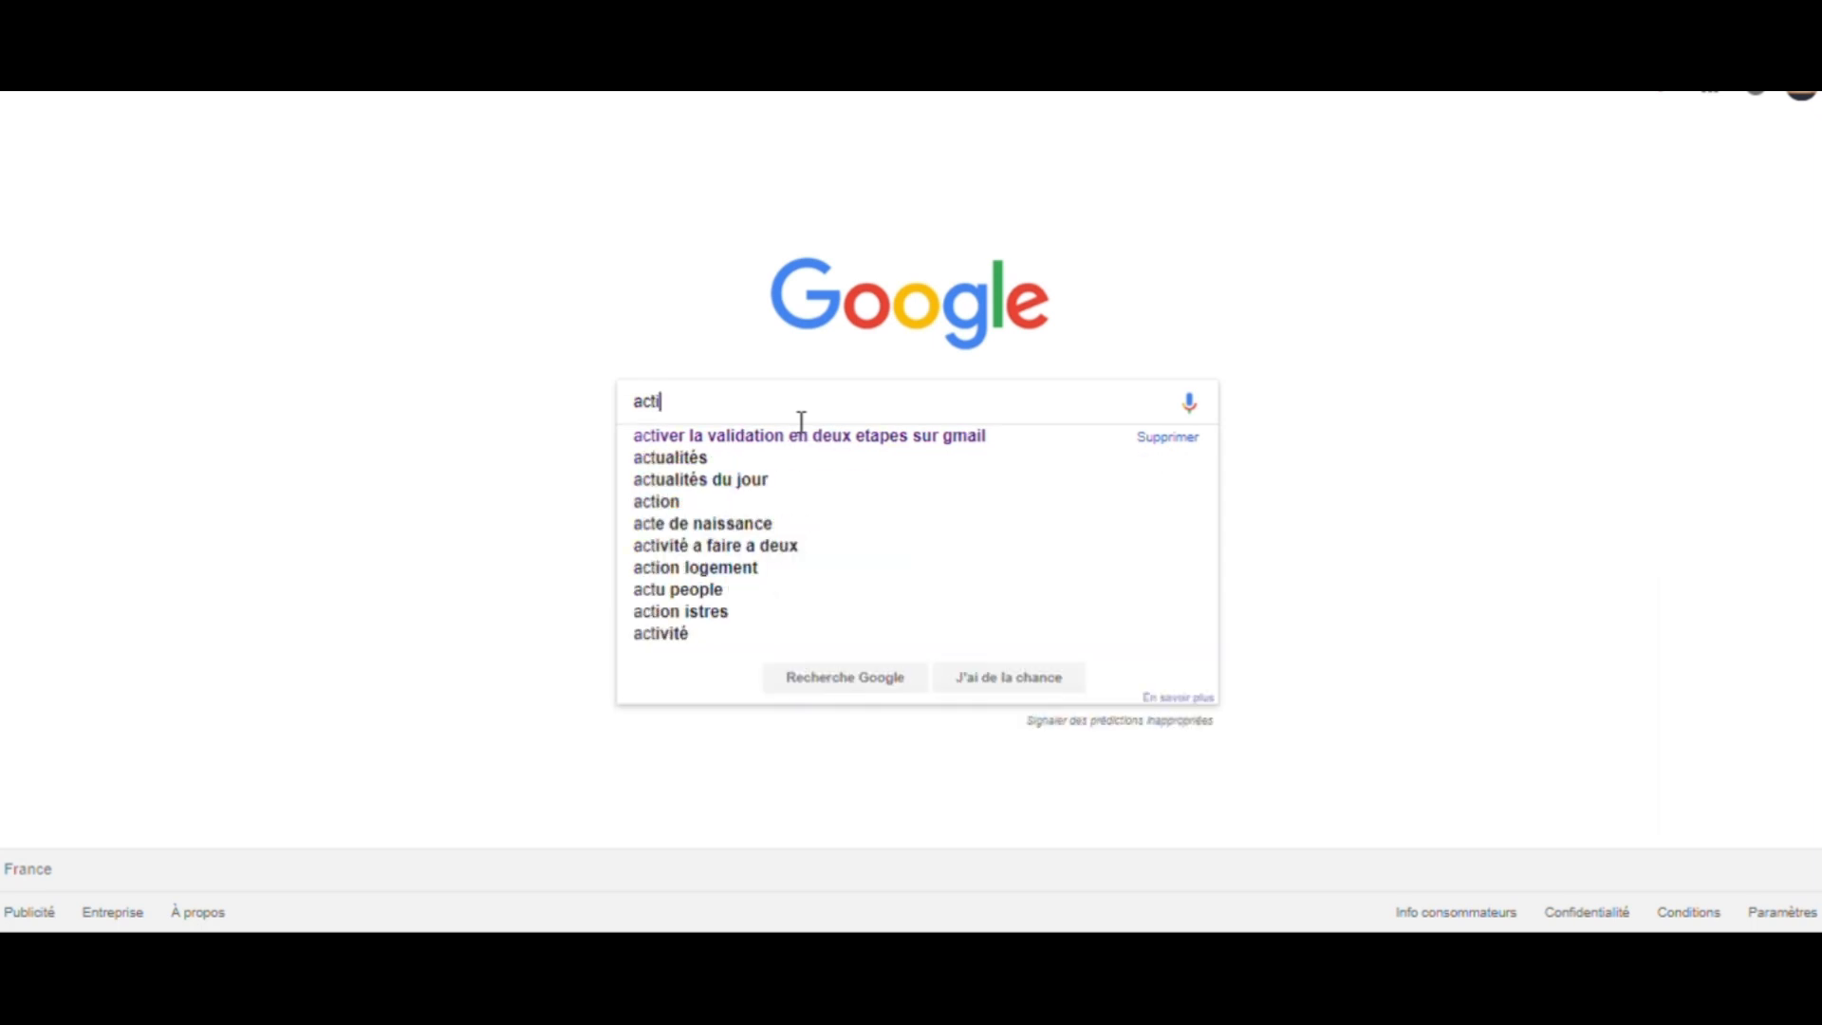
text(ver la val)
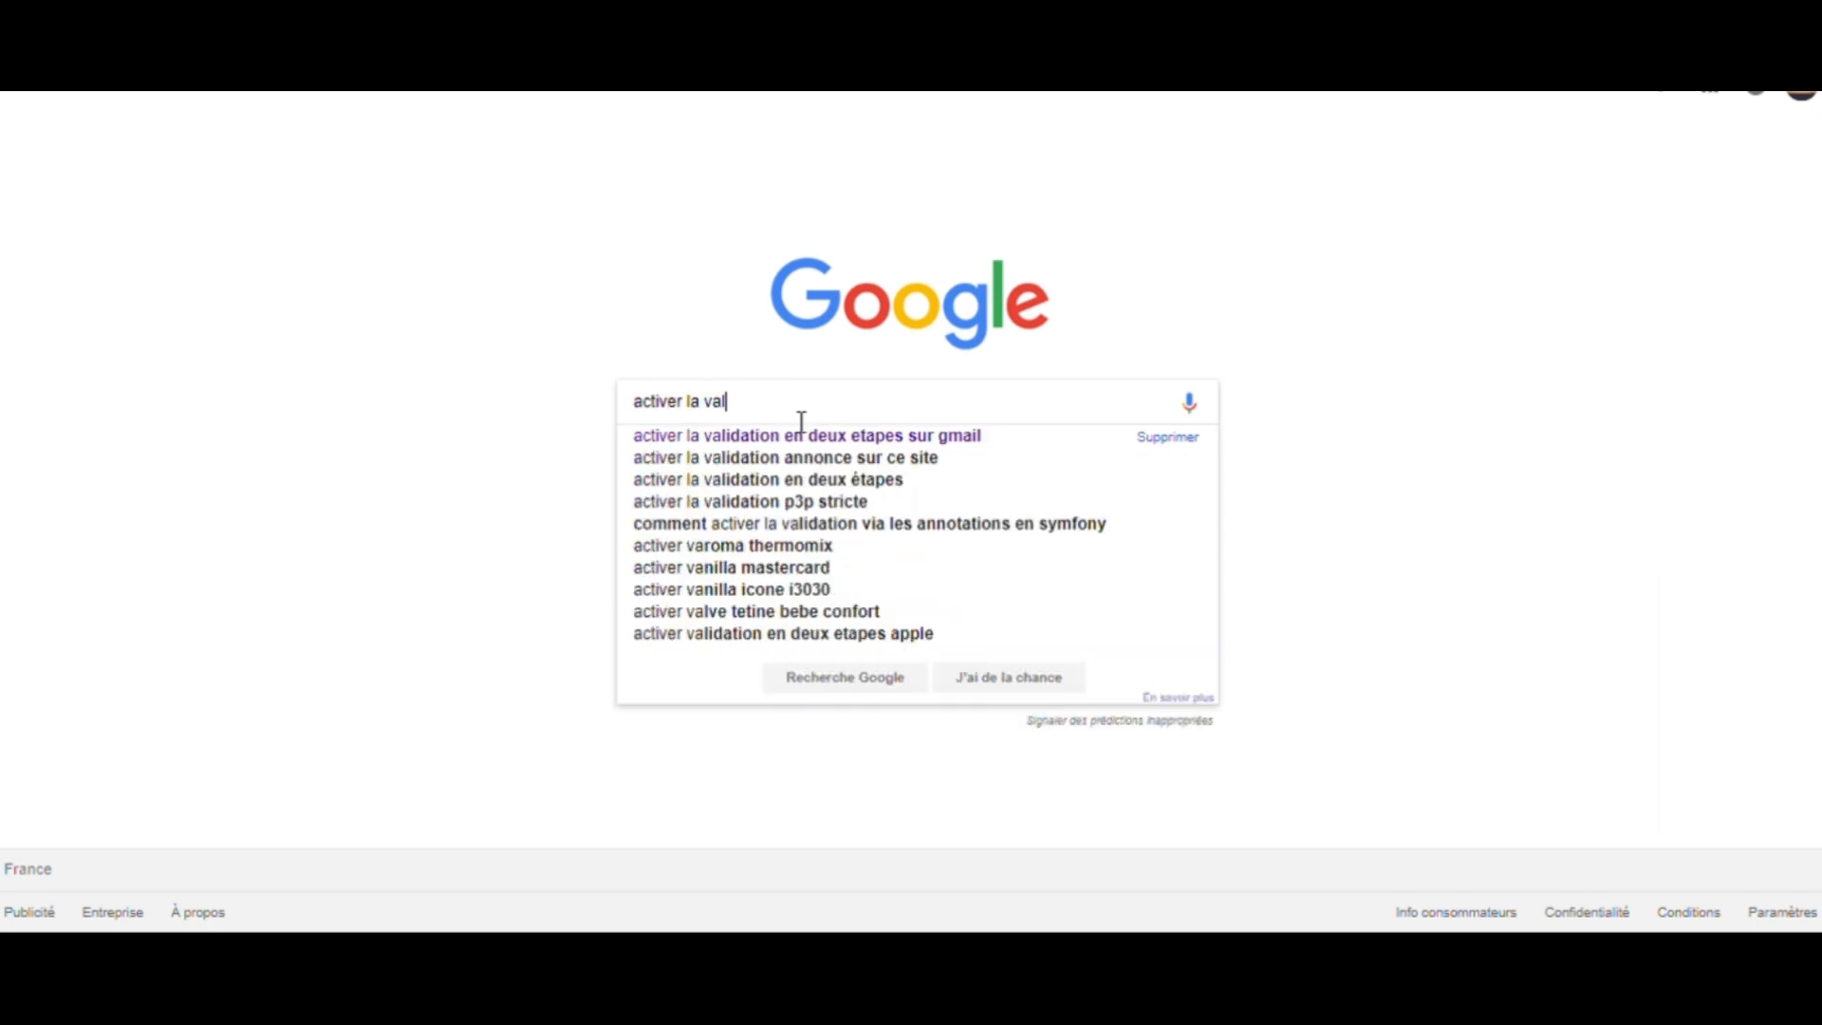
text(idation en de)
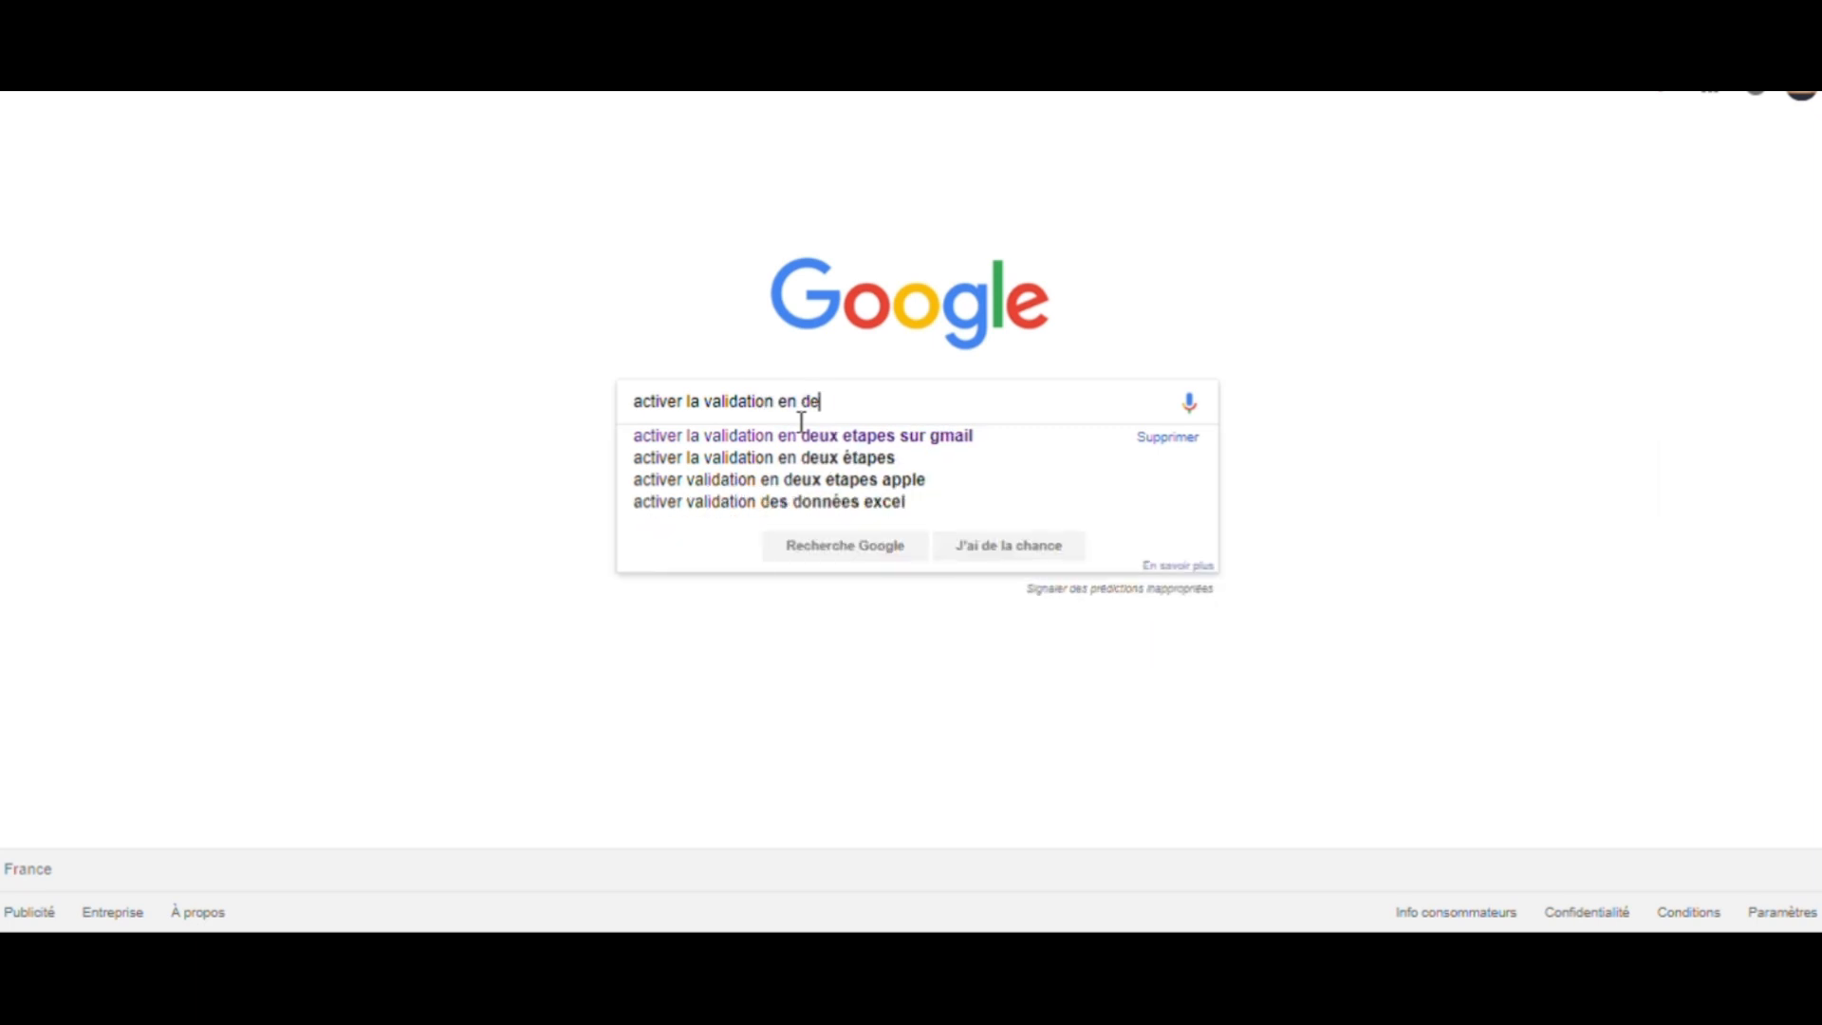
text(ux etapes su)
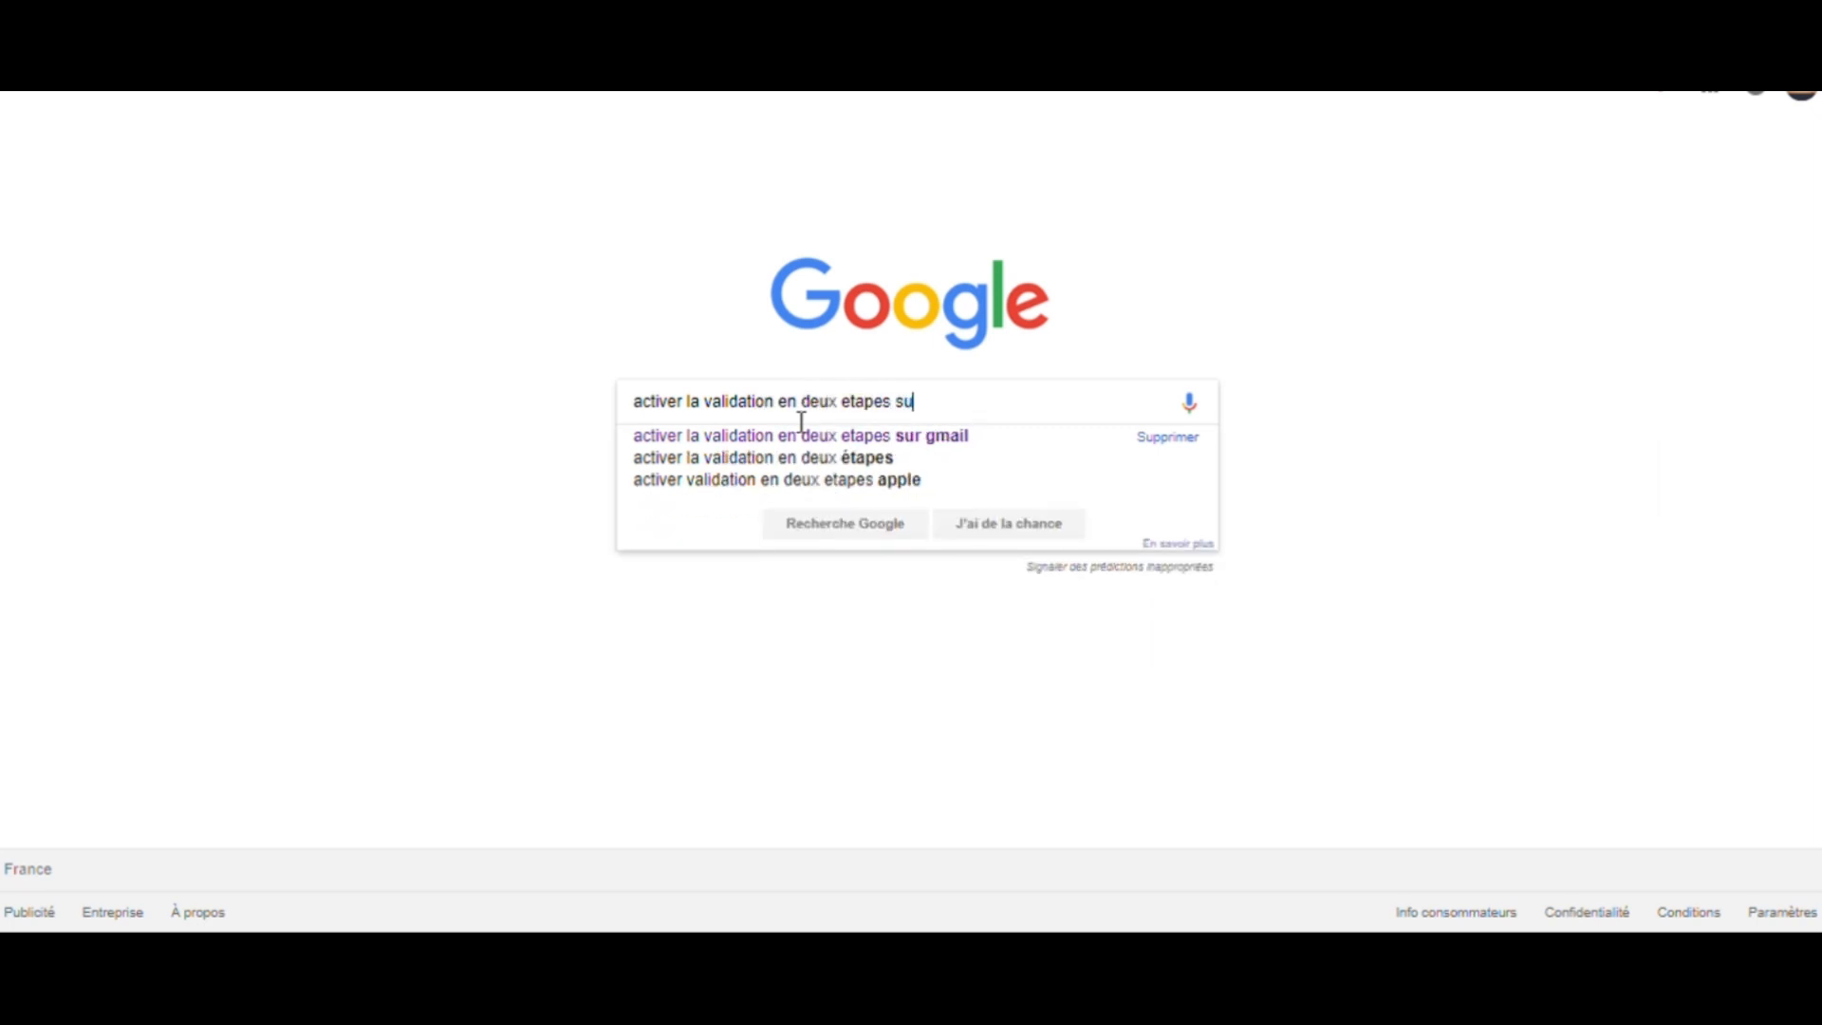
text(r gmail)
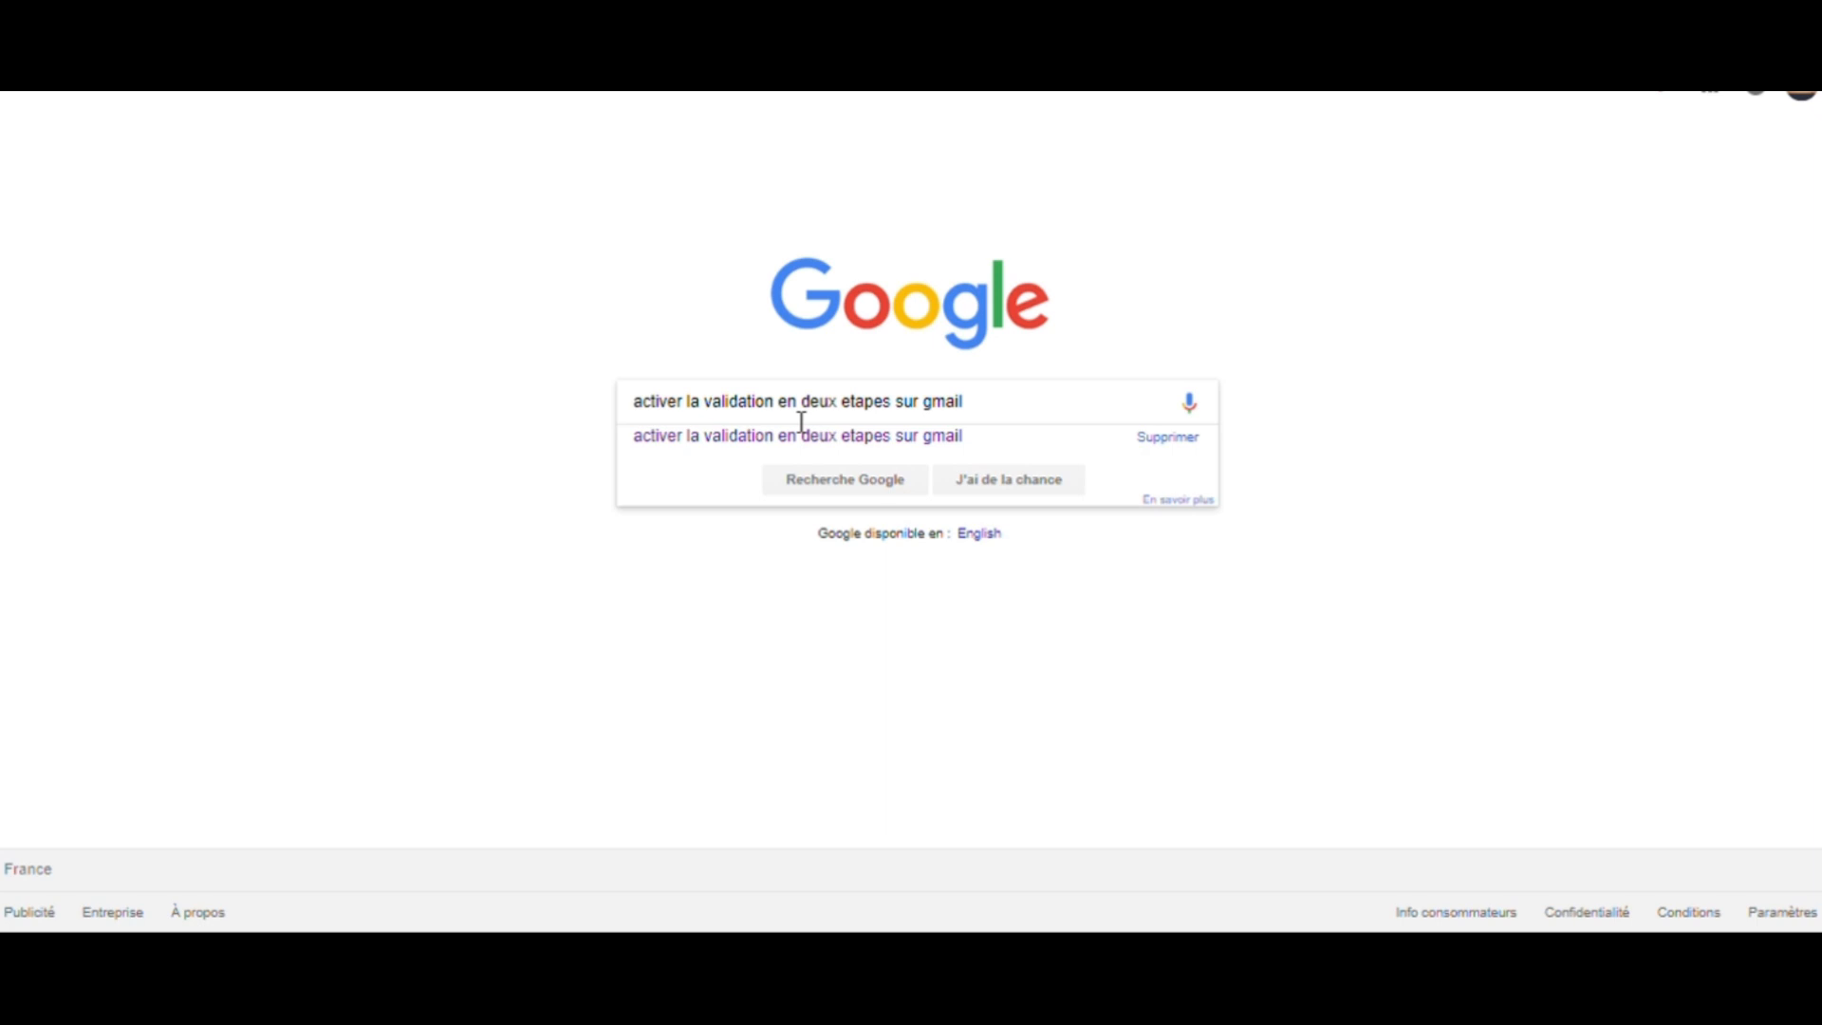
key(Return)
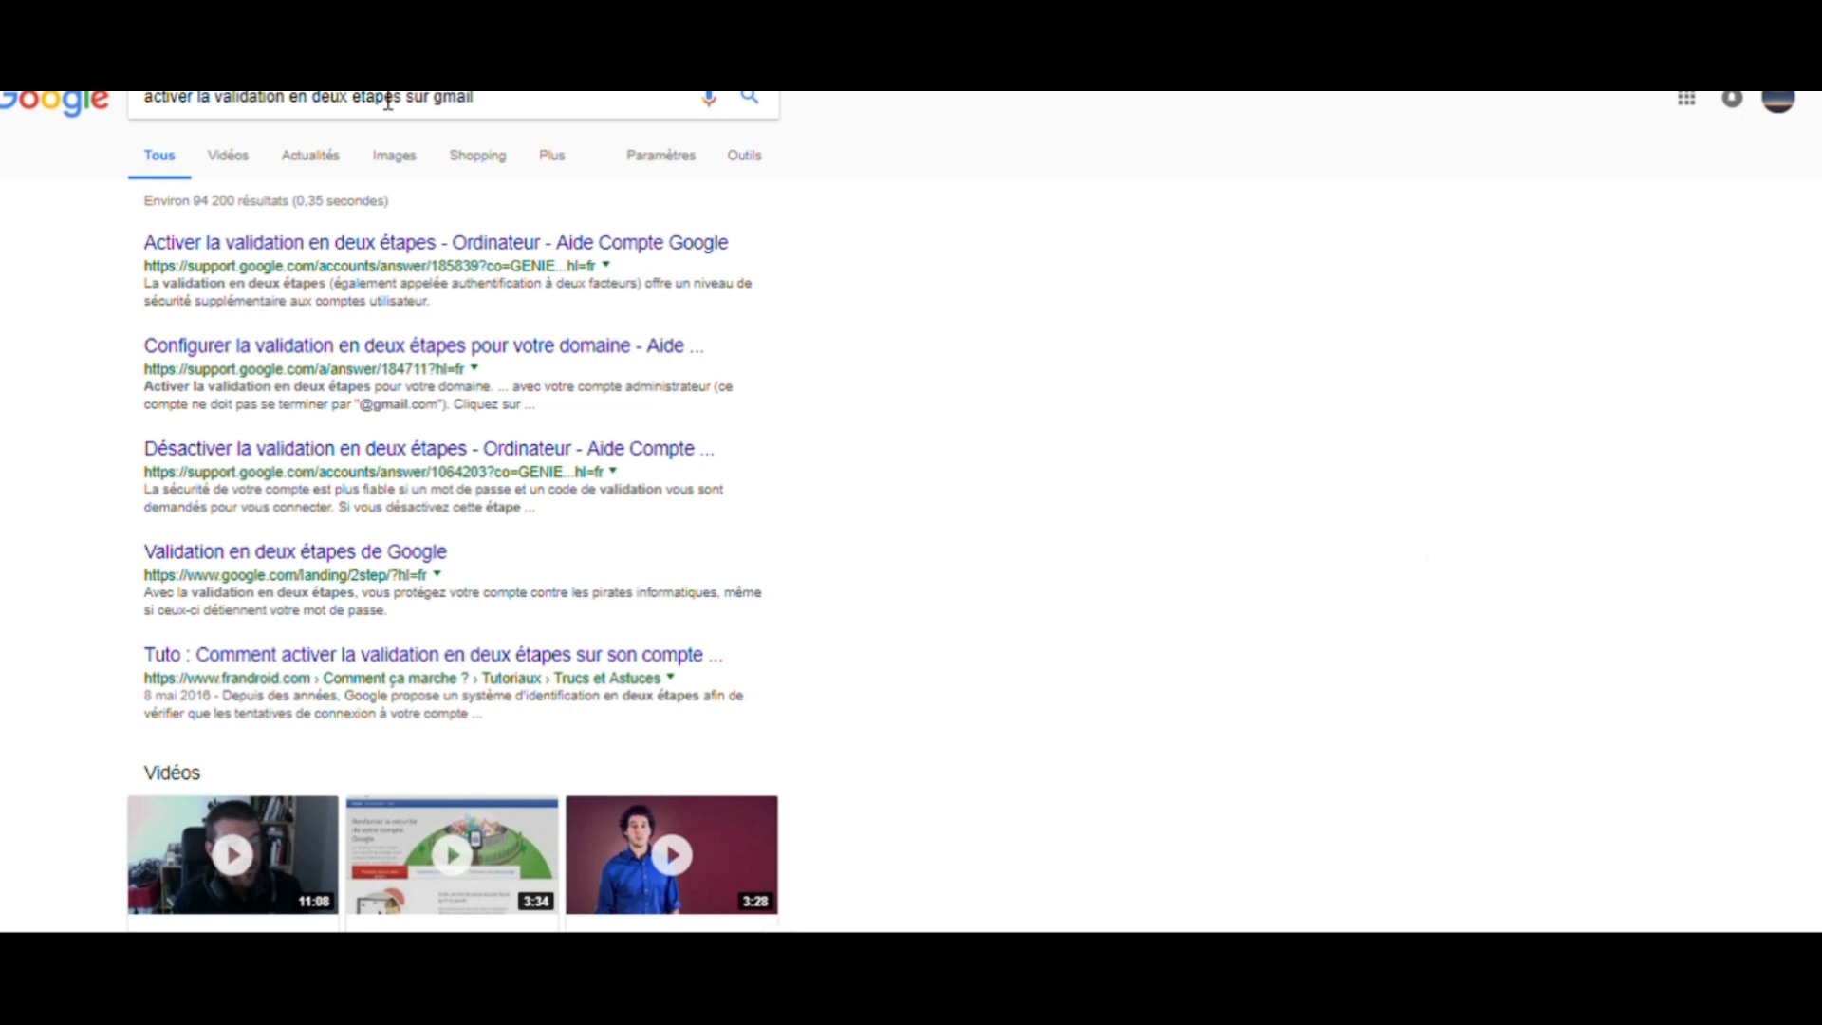
drag(216, 105, 414, 118)
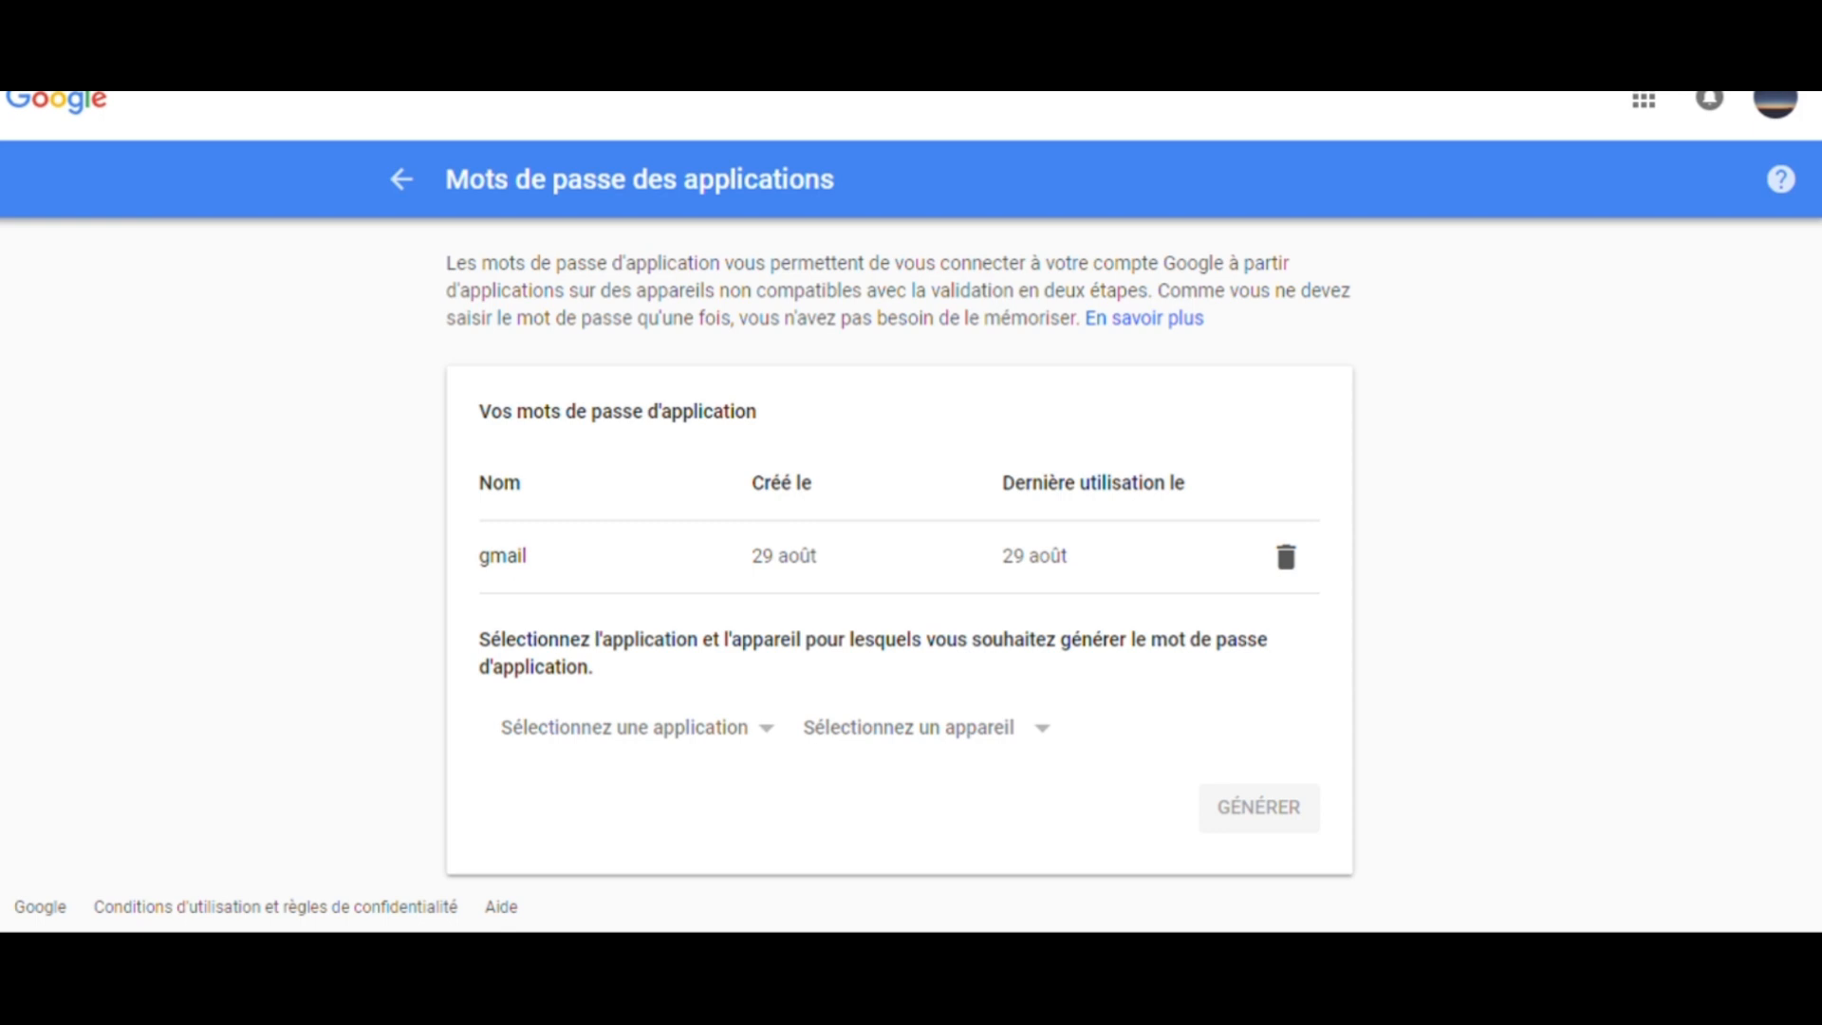
- Start generating an app password with a custom app name gmail, then clear the name
click(639, 741)
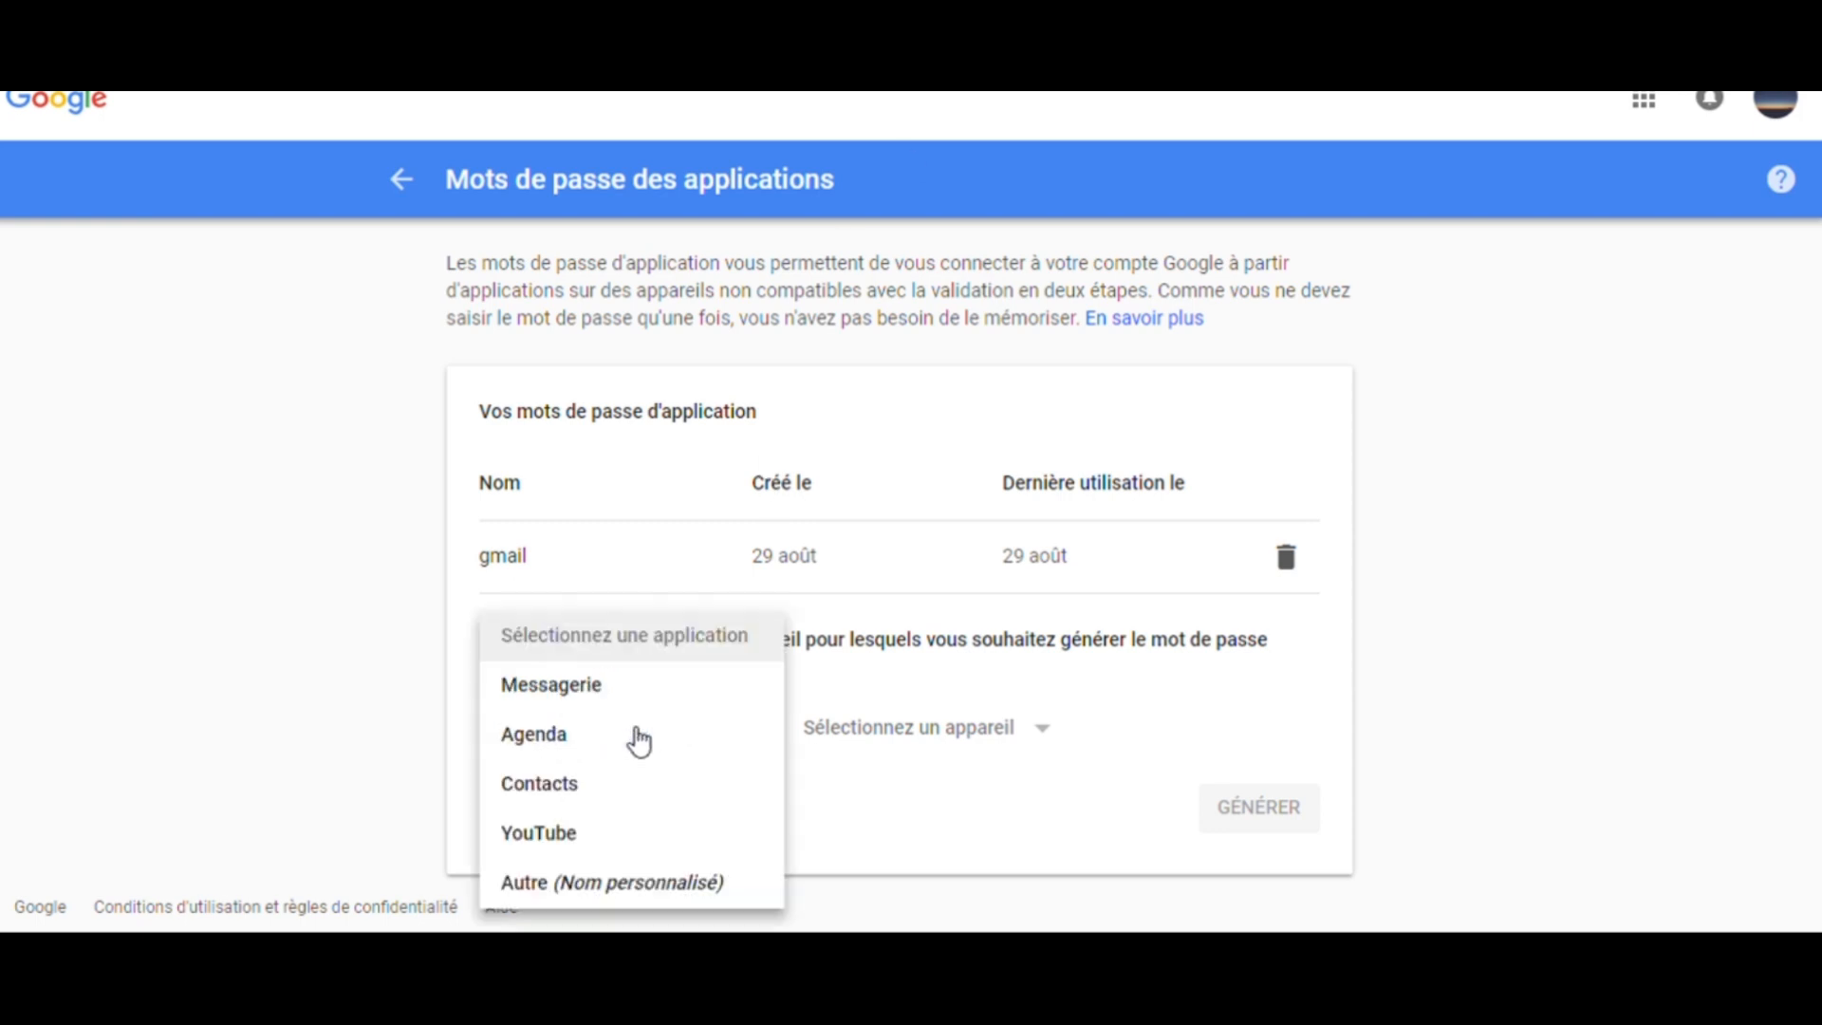
click(653, 897)
text(gmail)
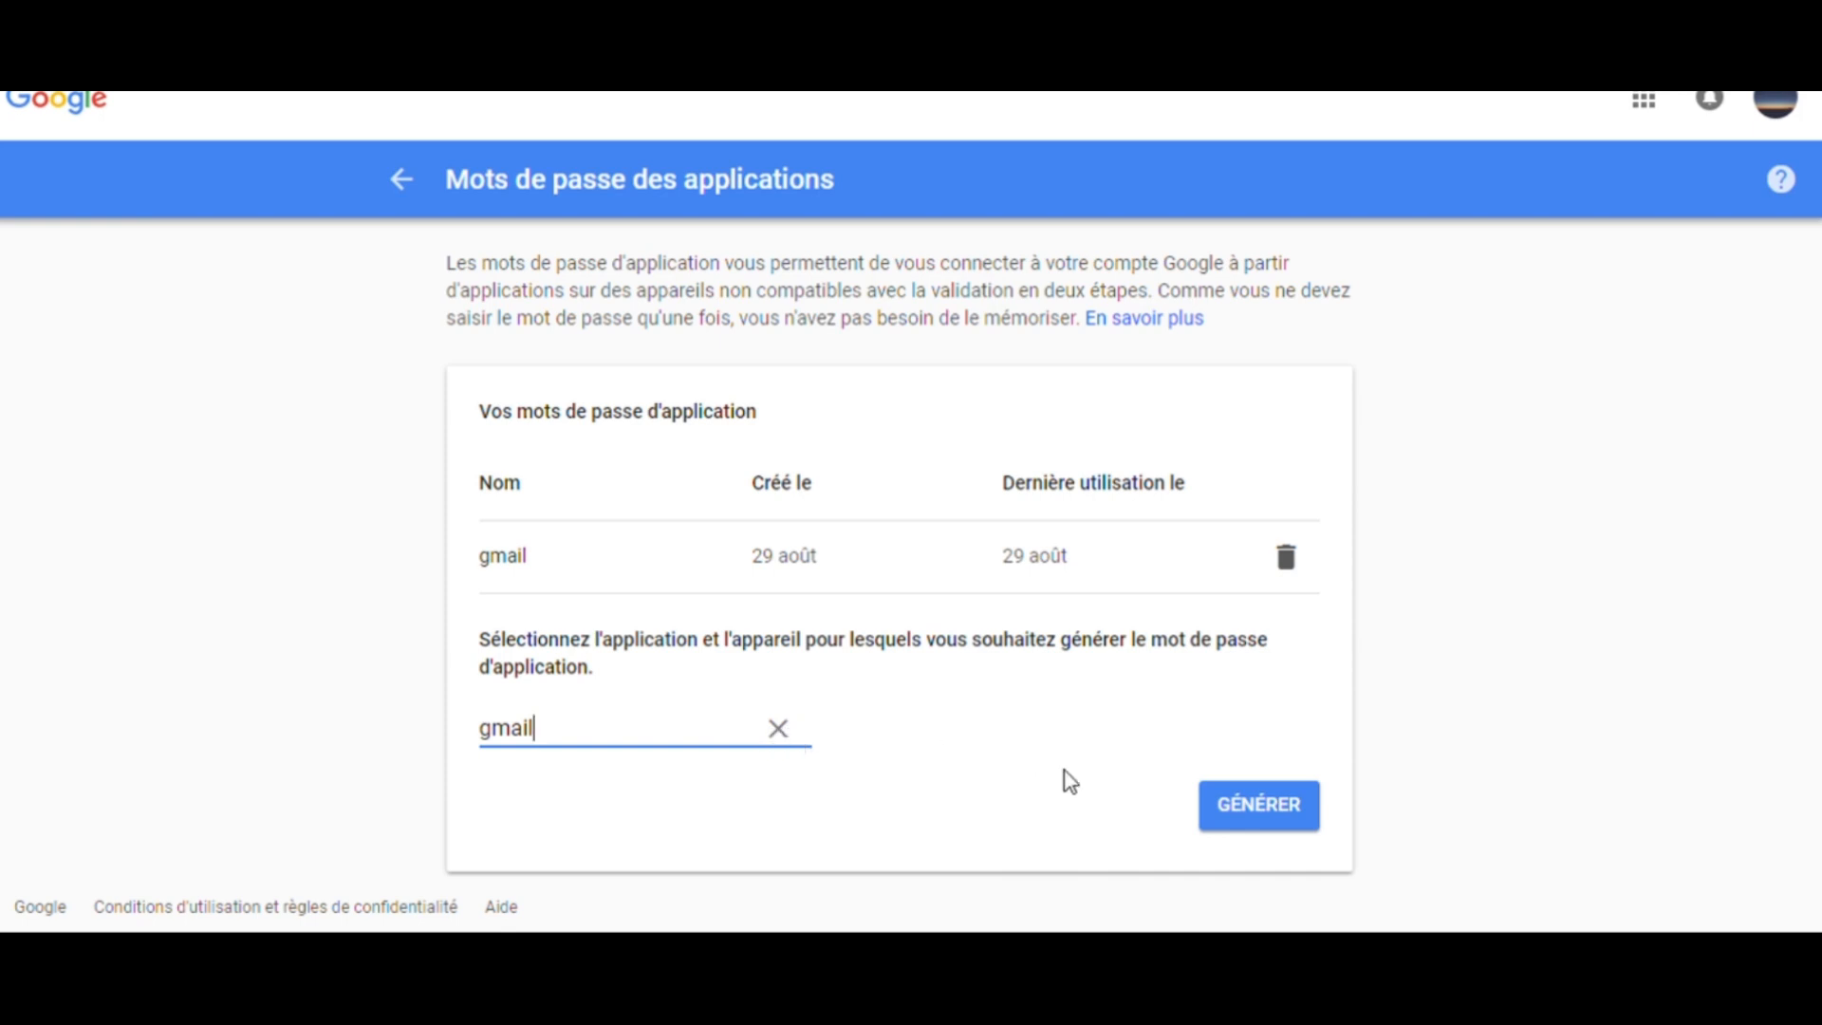
click(778, 743)
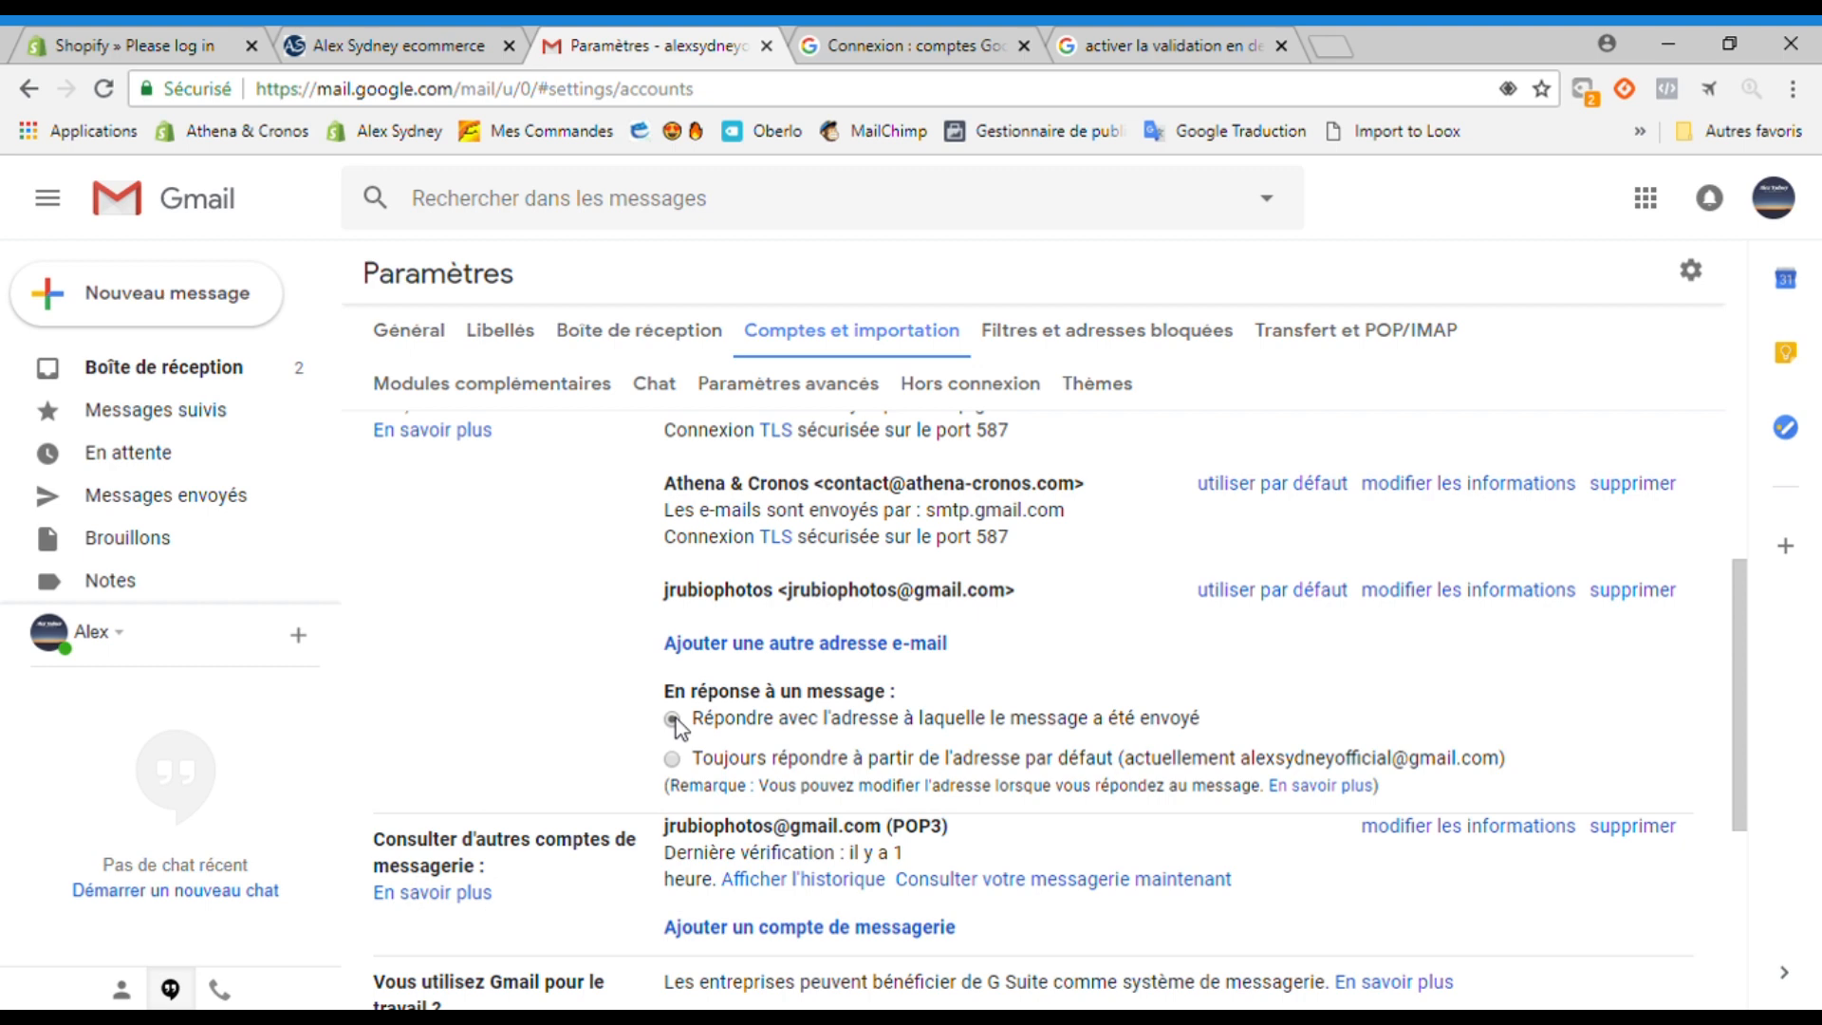
drag(668, 693, 913, 698)
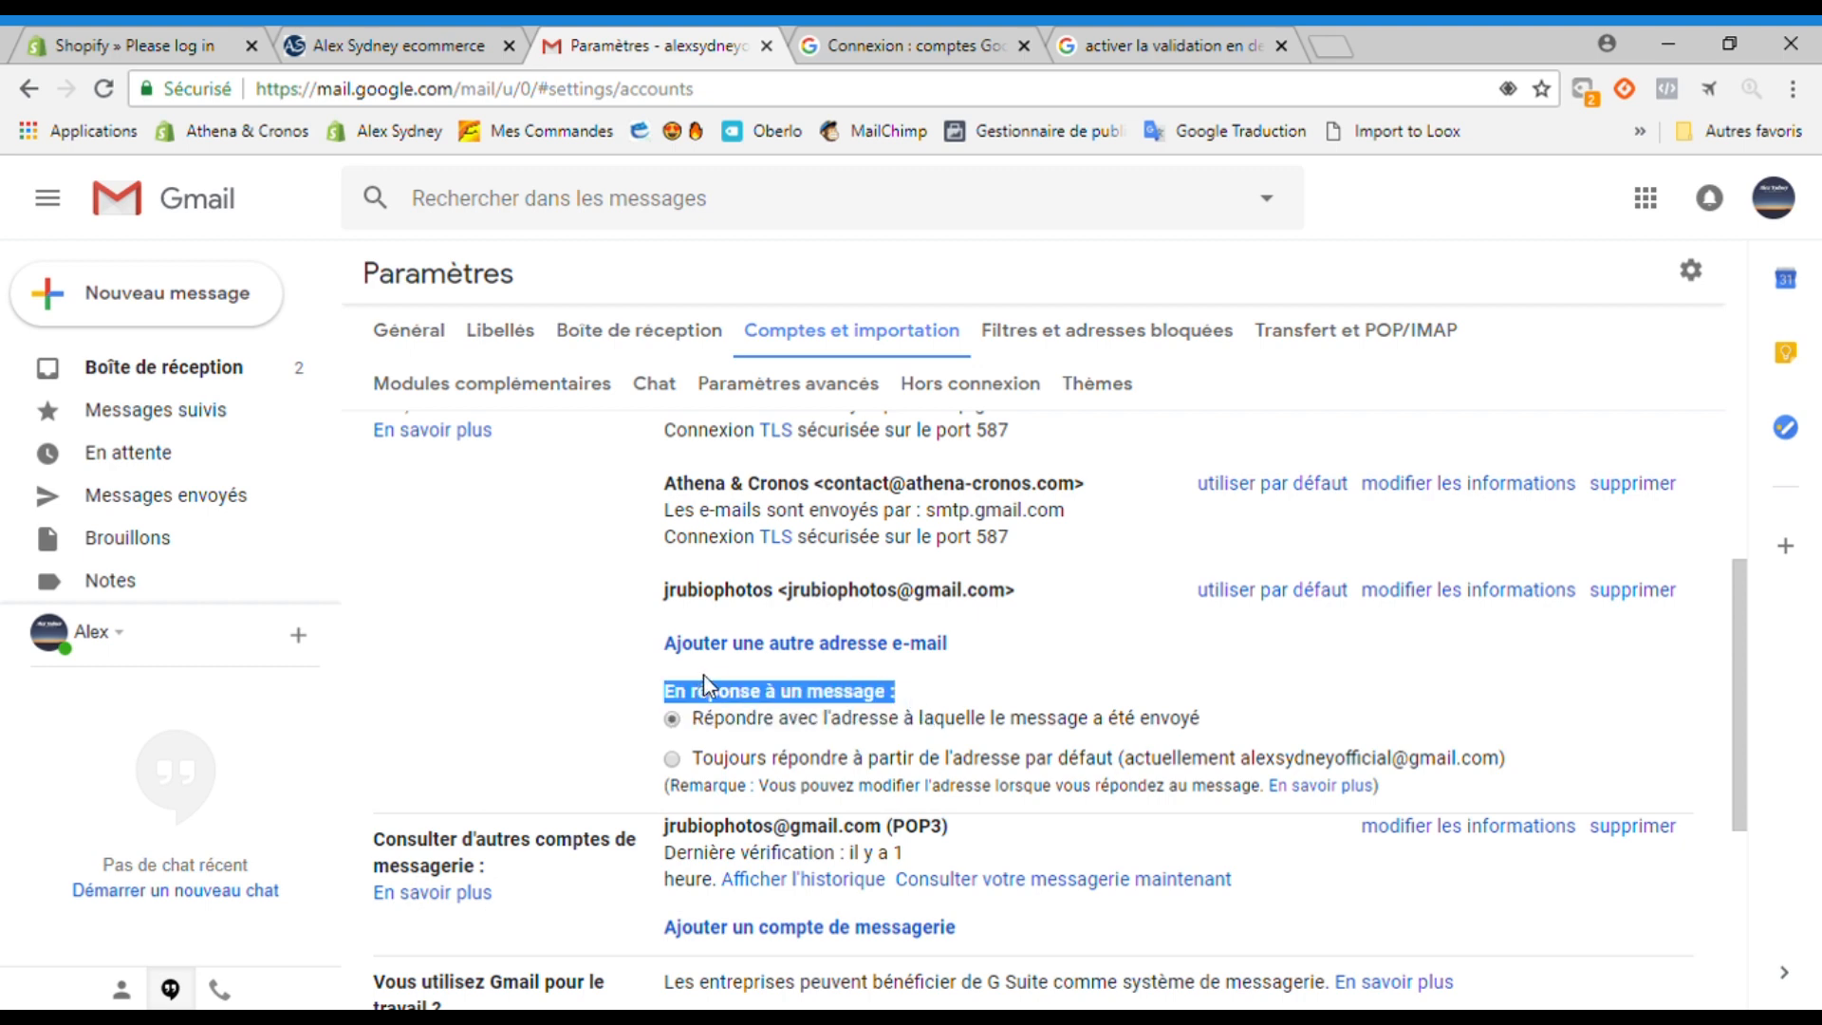
drag(696, 723, 1219, 736)
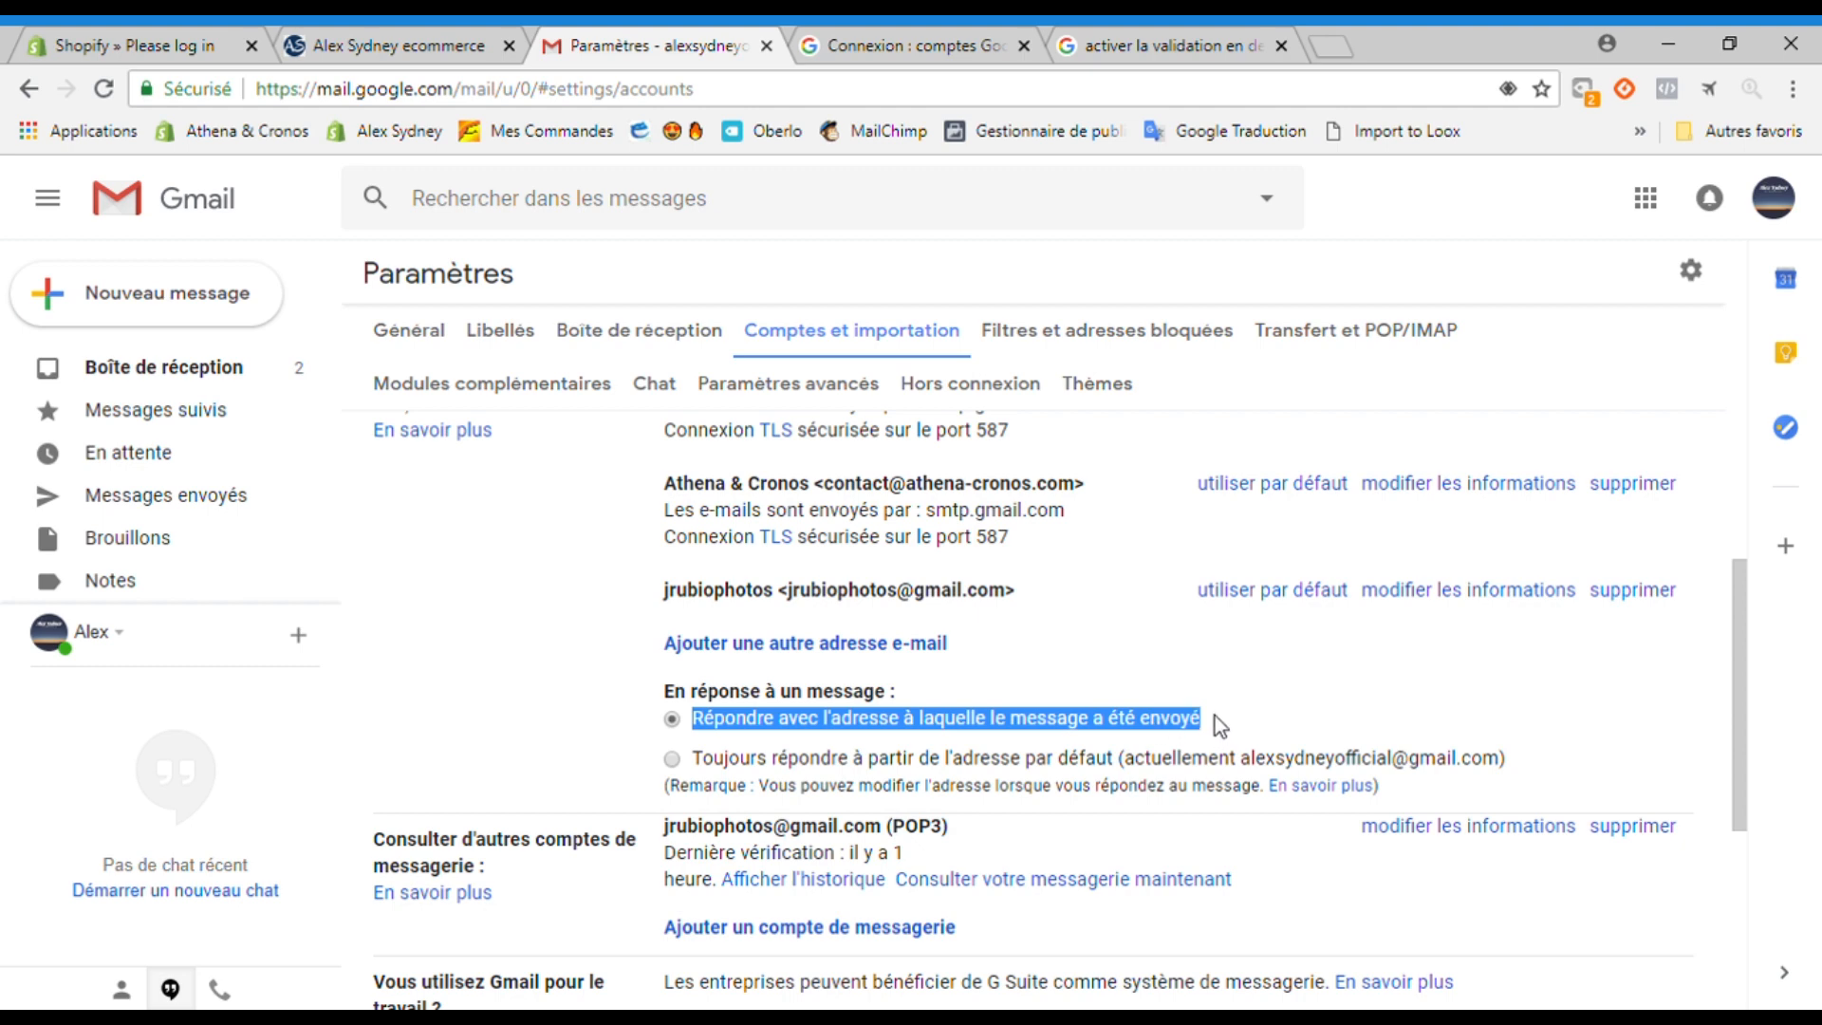
click(1215, 716)
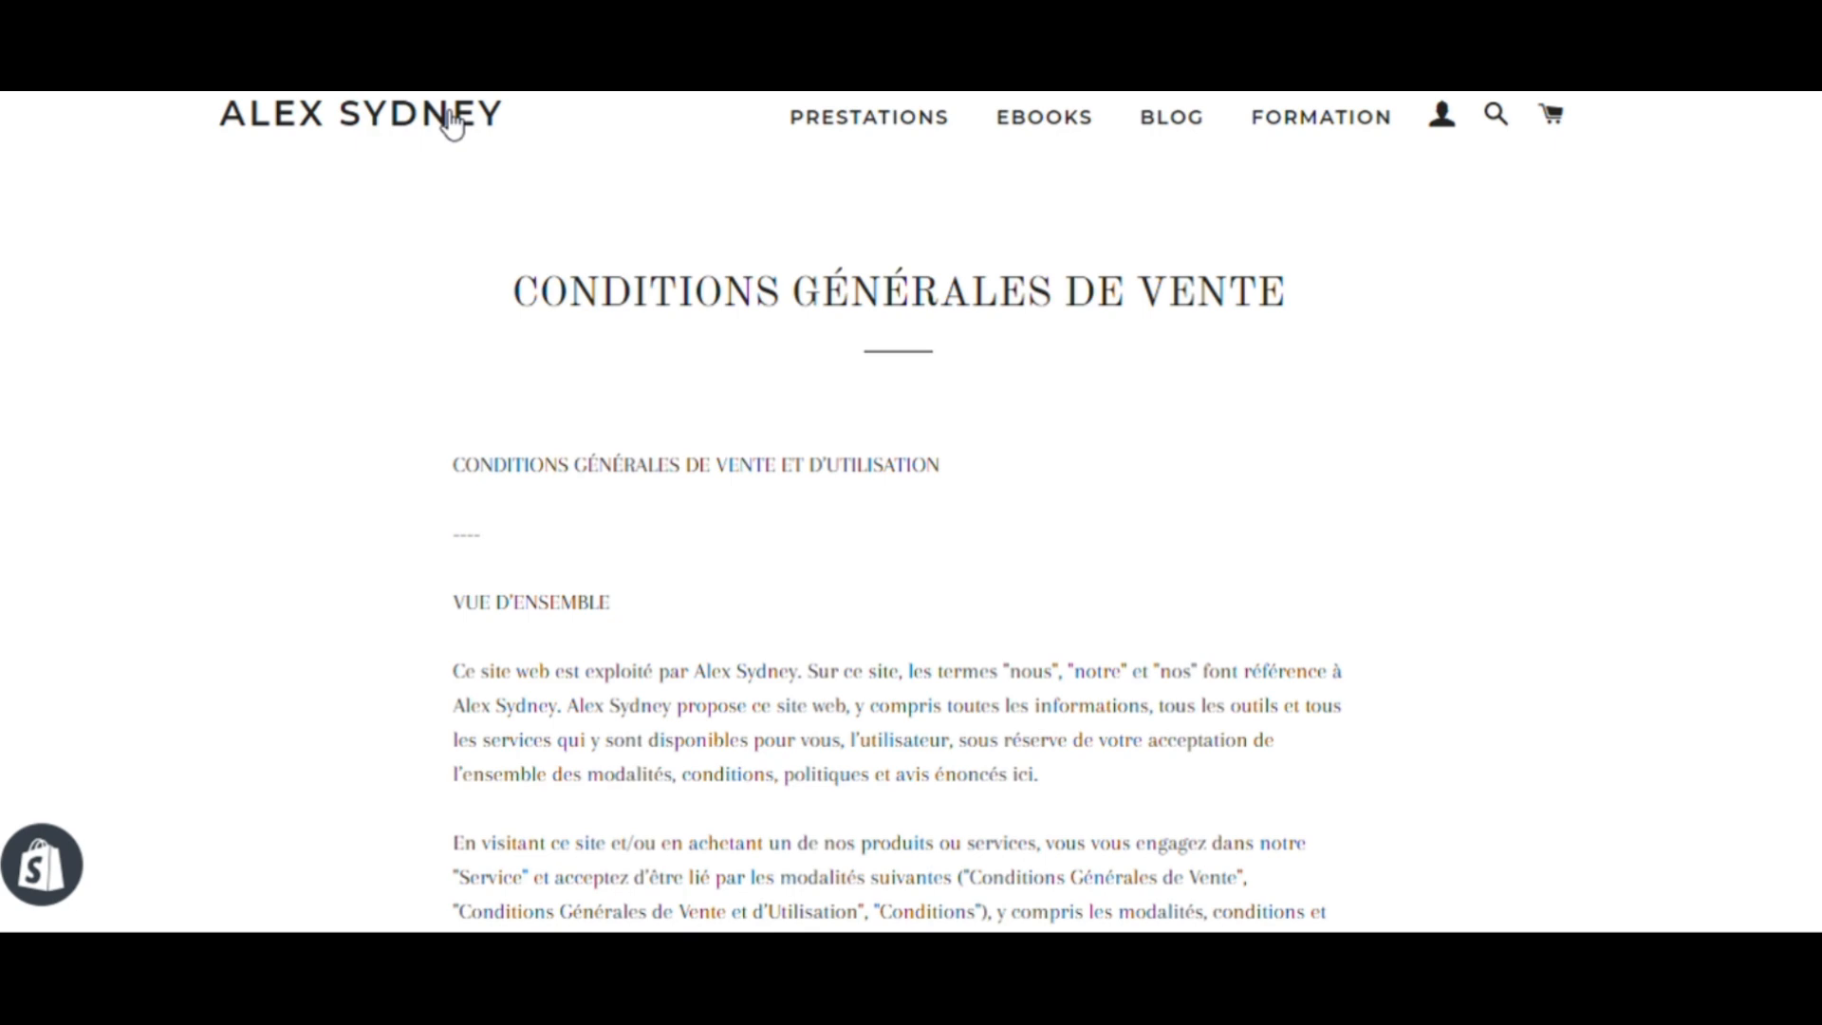
click(452, 123)
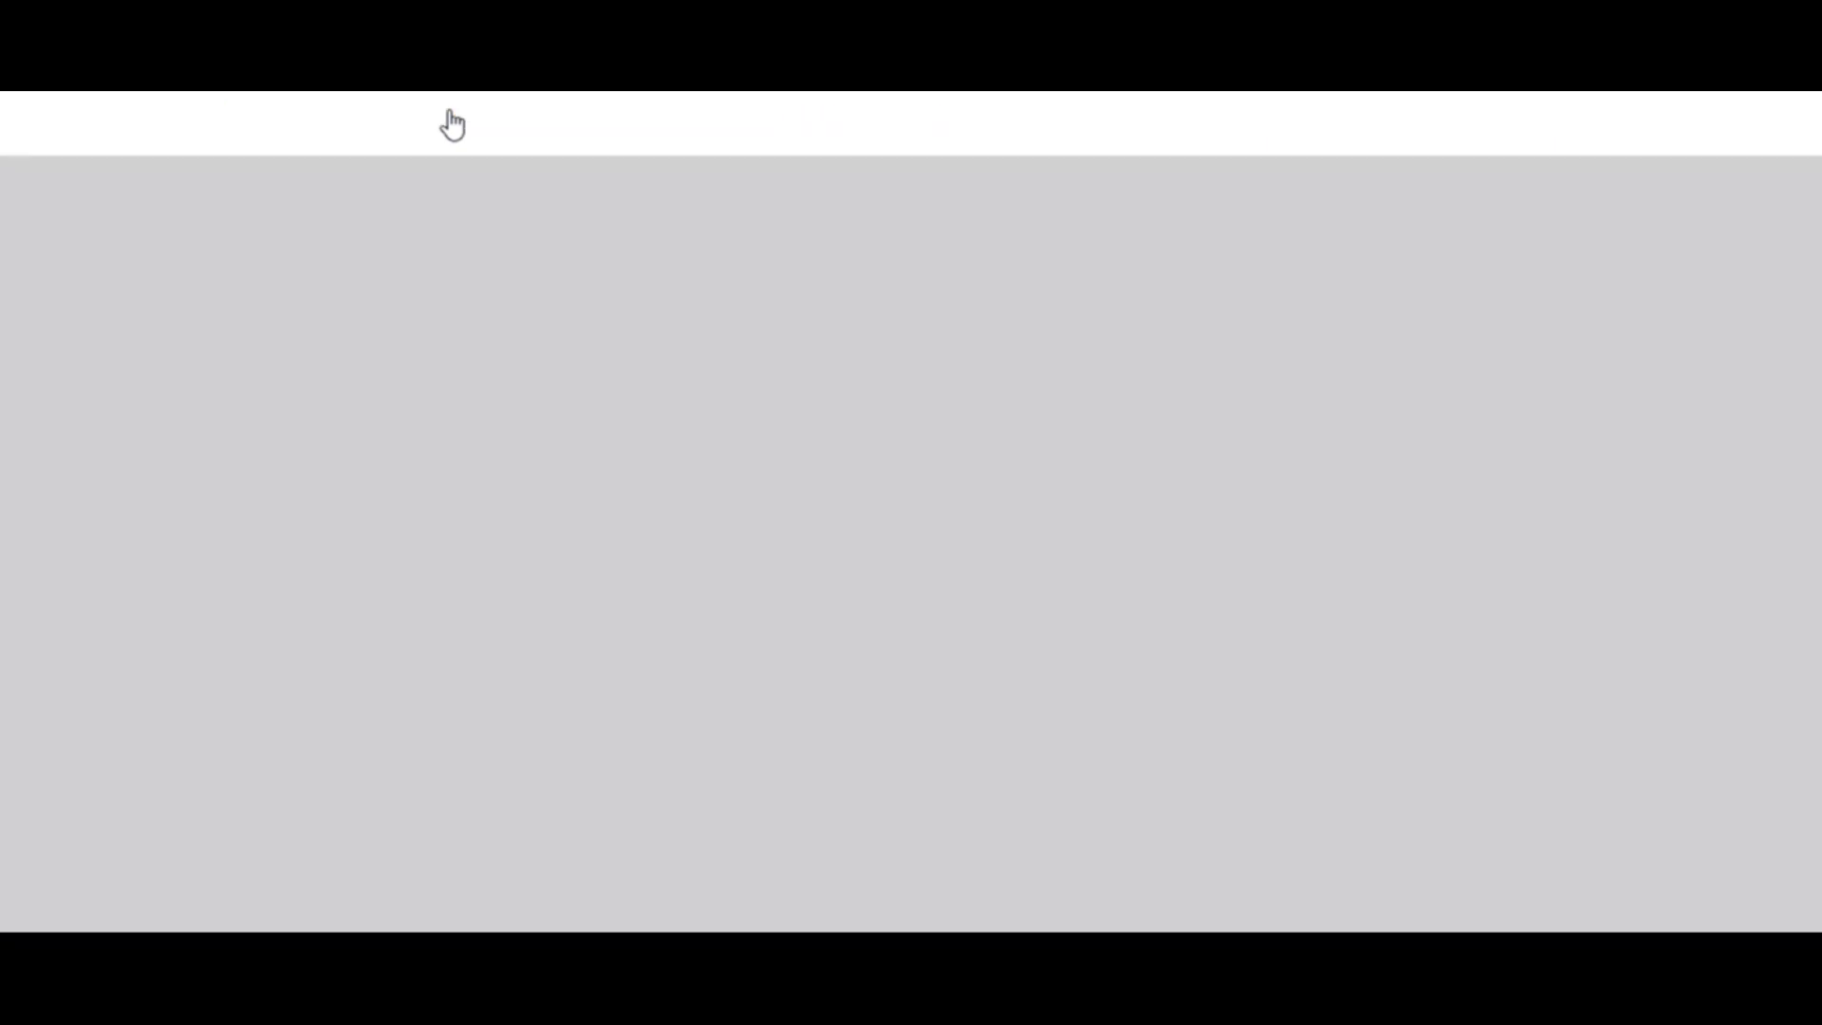